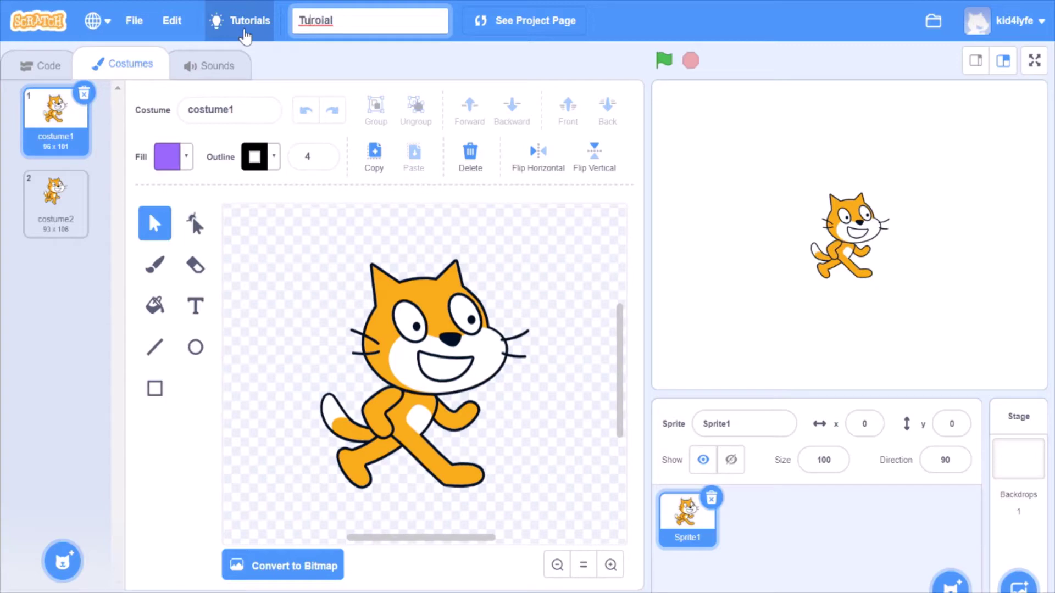
- Correct the project title so it reads "Tutorial-3"
{"action": "type", "text": "t"}
{"action": "key", "text": "Delete"}
{"action": "key", "text": "Right"}
{"action": "type", "text": "r"}
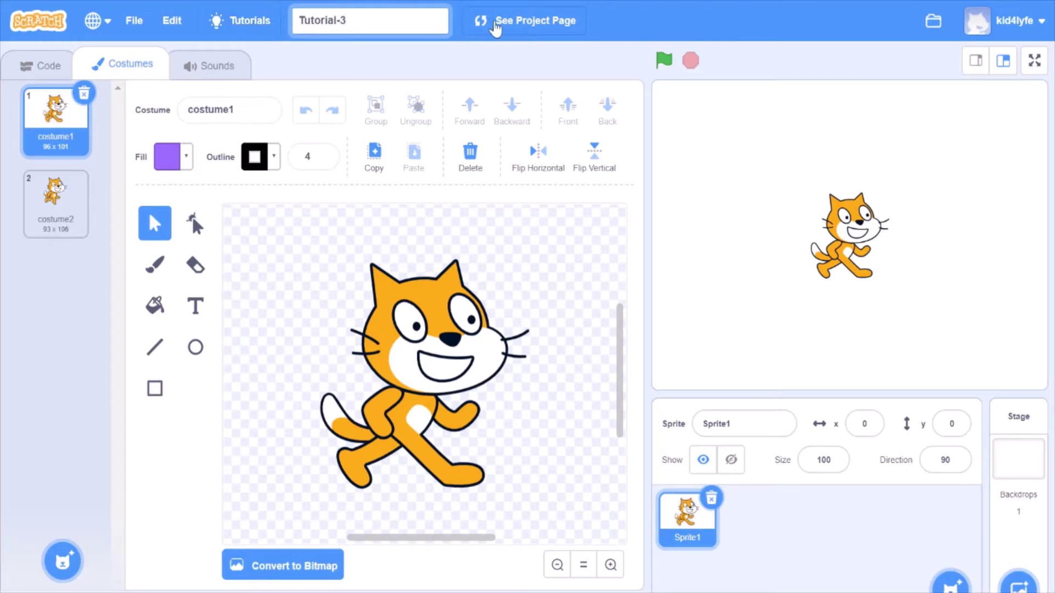
{"action": "left_click", "coordinate": [452, 57]}
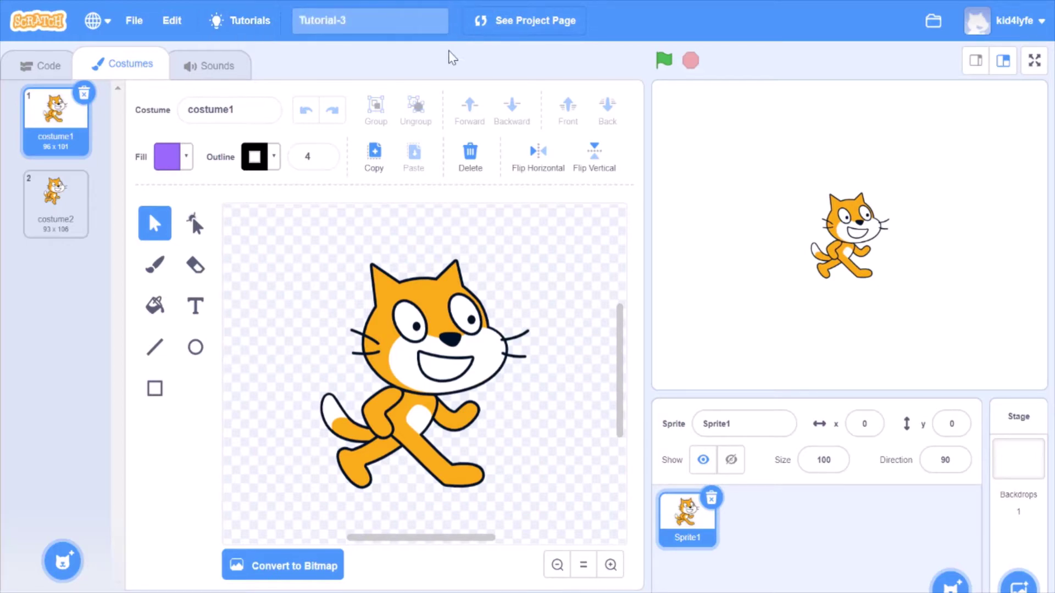
- Rename the cat sprite's first costume to "First costume"
{"action": "left_click", "coordinate": [252, 114]}
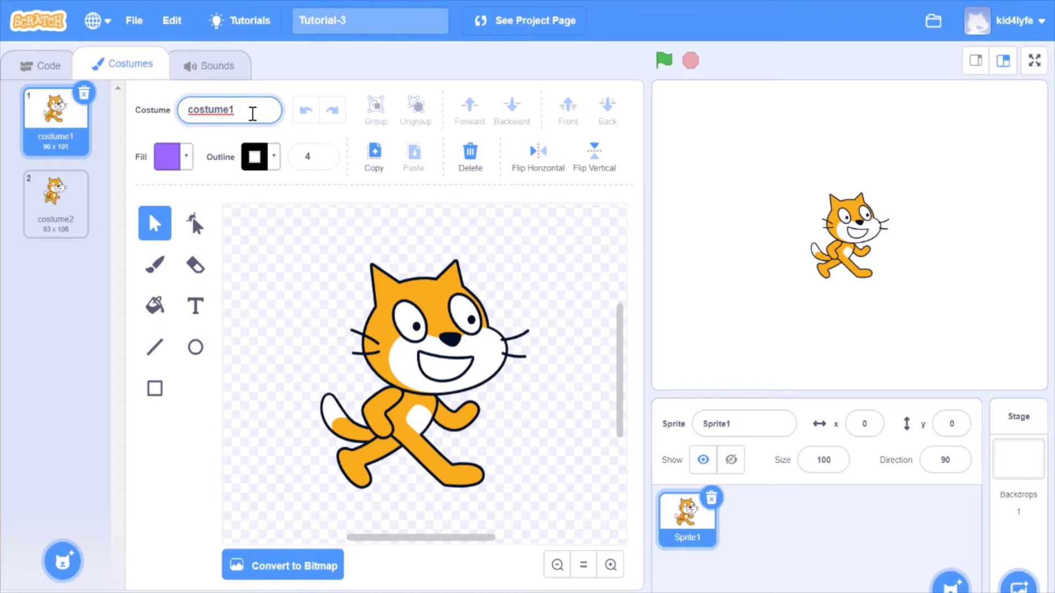
{"action": "key", "text": "BackSpace"}
{"action": "key", "text": "BackSpace"}
{"action": "key", "text": "BackSpace"}
{"action": "key", "text": "BackSpace"}
{"action": "key", "text": "BackSpace"}
{"action": "key", "text": "BackSpace"}
{"action": "key", "text": "BackSpace"}
{"action": "key", "text": "BackSpace"}
{"action": "left_click", "coordinate": [72, 284]}
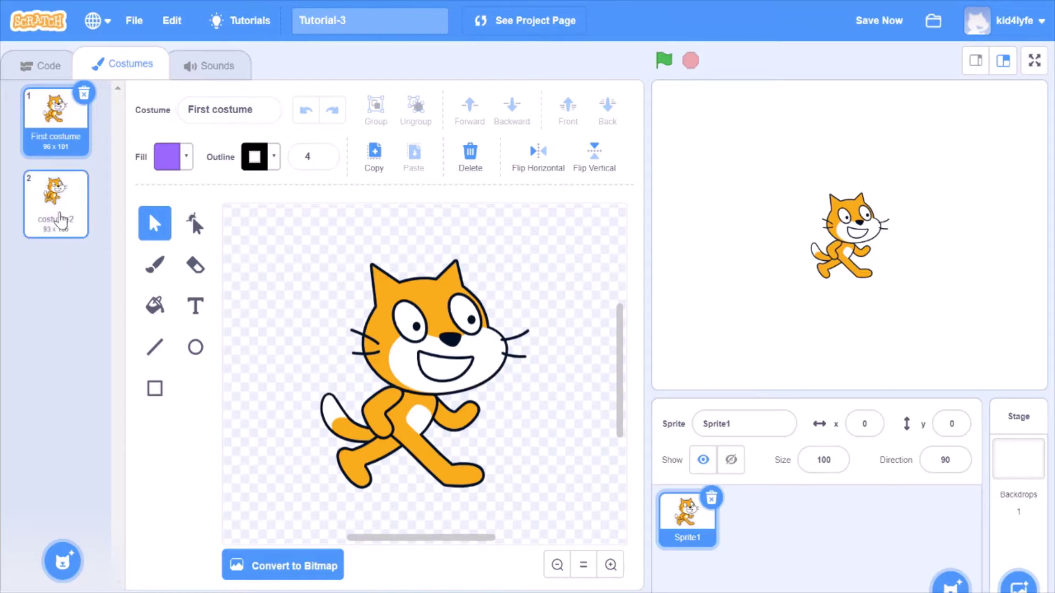
- Compare the cat's two costumes by switching between them, check the code area, and return to the costume editor
{"action": "left_click", "coordinate": [58, 217]}
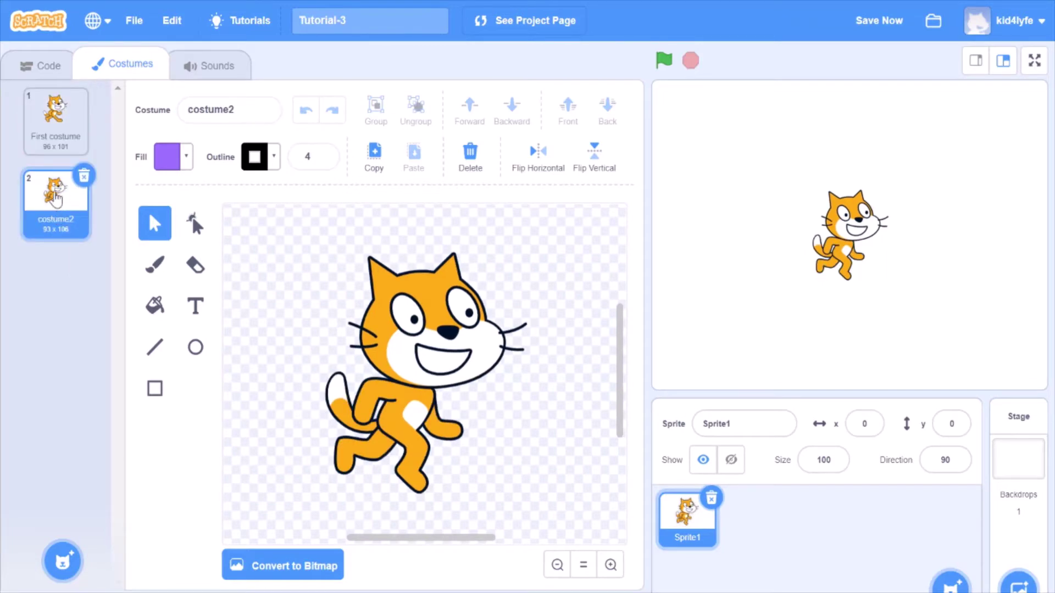
{"action": "left_click", "coordinate": [54, 127]}
{"action": "left_click", "coordinate": [53, 212]}
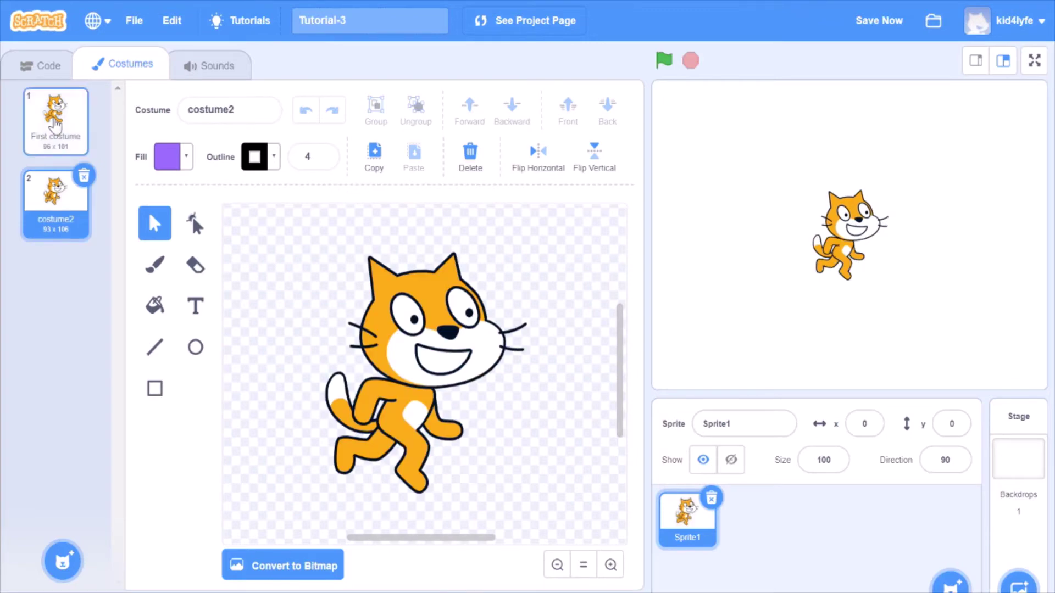
{"action": "left_click", "coordinate": [54, 127]}
{"action": "left_click", "coordinate": [54, 209]}
{"action": "left_click", "coordinate": [41, 68]}
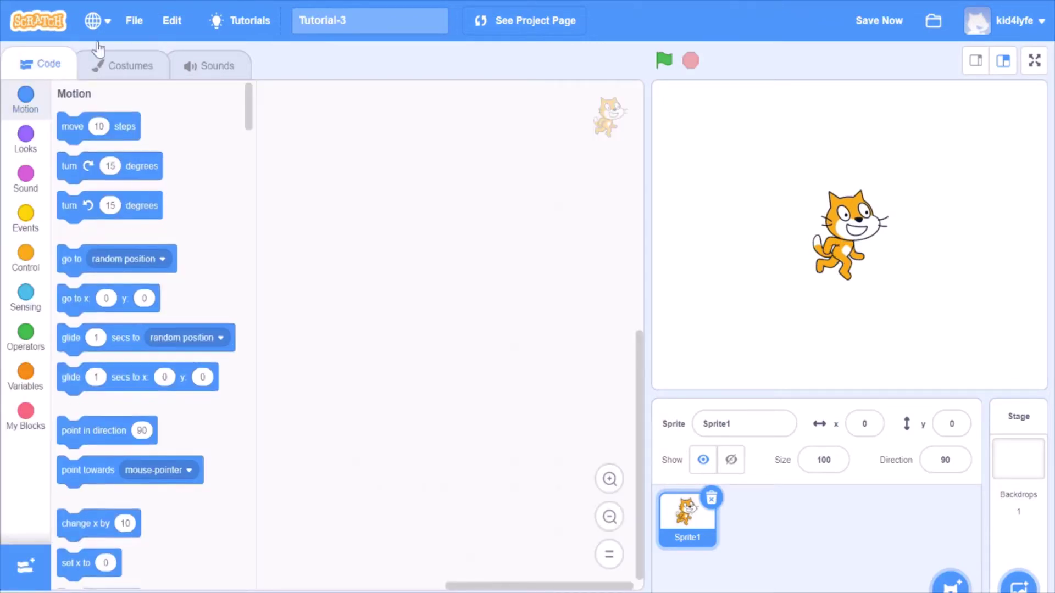
{"action": "left_click", "coordinate": [96, 65]}
- Rename the cat's second costume to "Second costume" and return to the first costume
{"action": "left_click", "coordinate": [48, 175]}
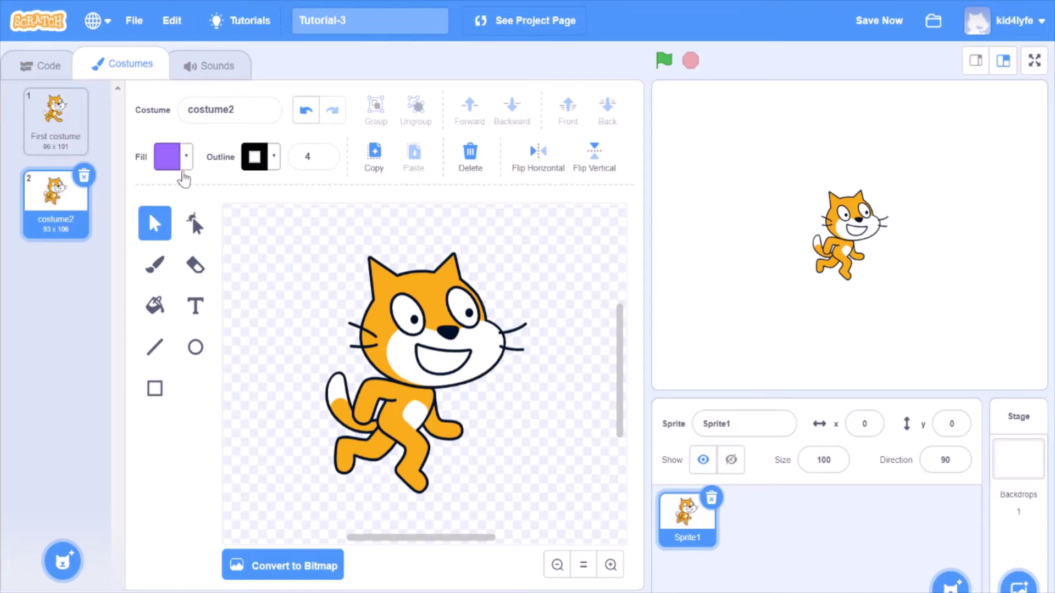
{"action": "left_click", "coordinate": [267, 109]}
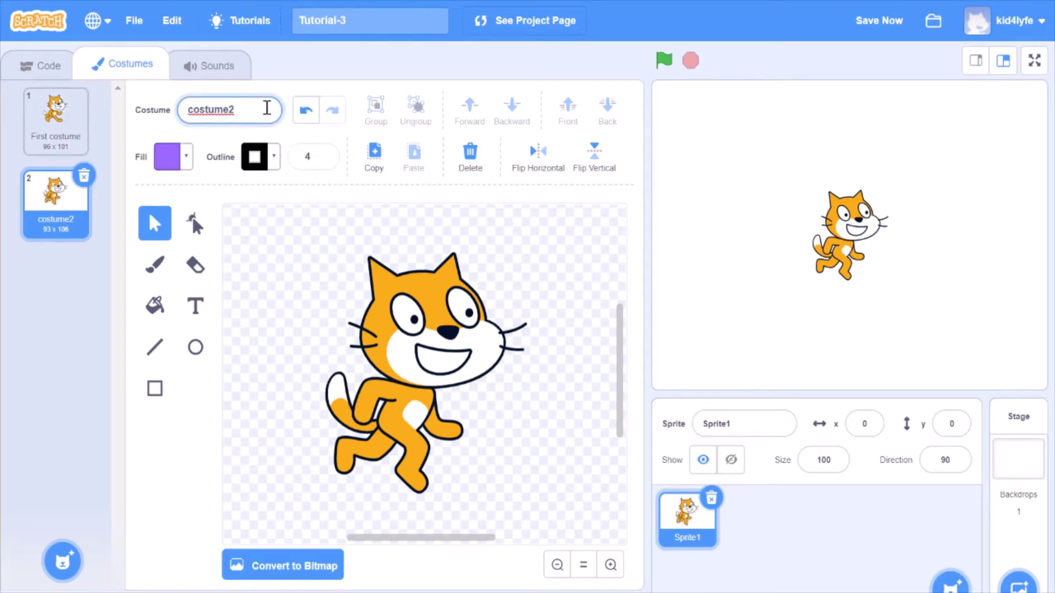
{"action": "key", "text": "BackSpace"}
{"action": "key", "text": "BackSpace"}
{"action": "key", "text": "BackSpace"}
{"action": "key", "text": "BackSpace"}
{"action": "key", "text": "BackSpace"}
{"action": "key", "text": "BackSpace"}
{"action": "key", "text": "BackSpace"}
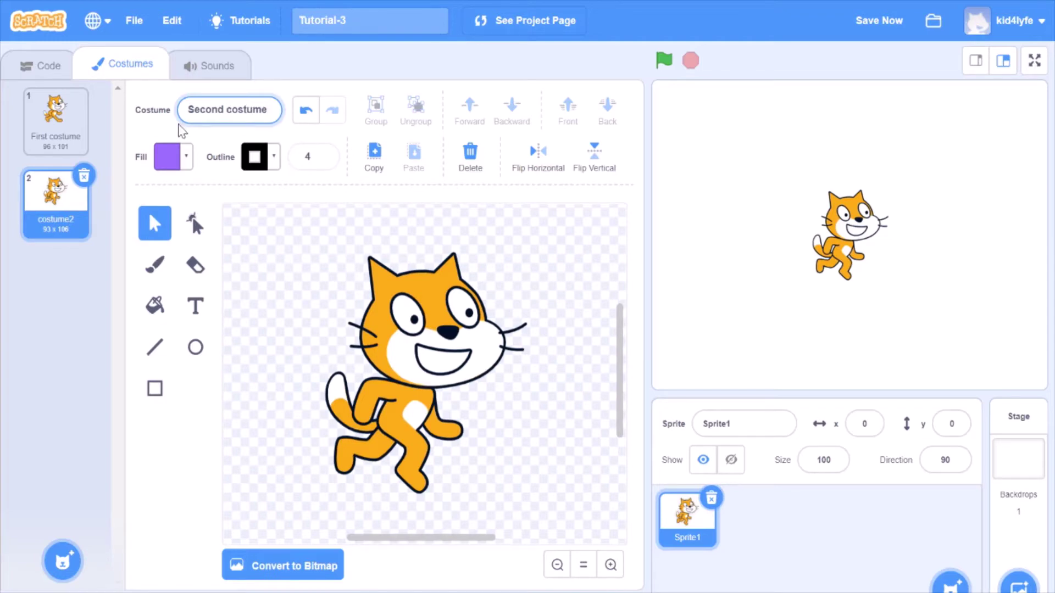
{"action": "left_click", "coordinate": [25, 122]}
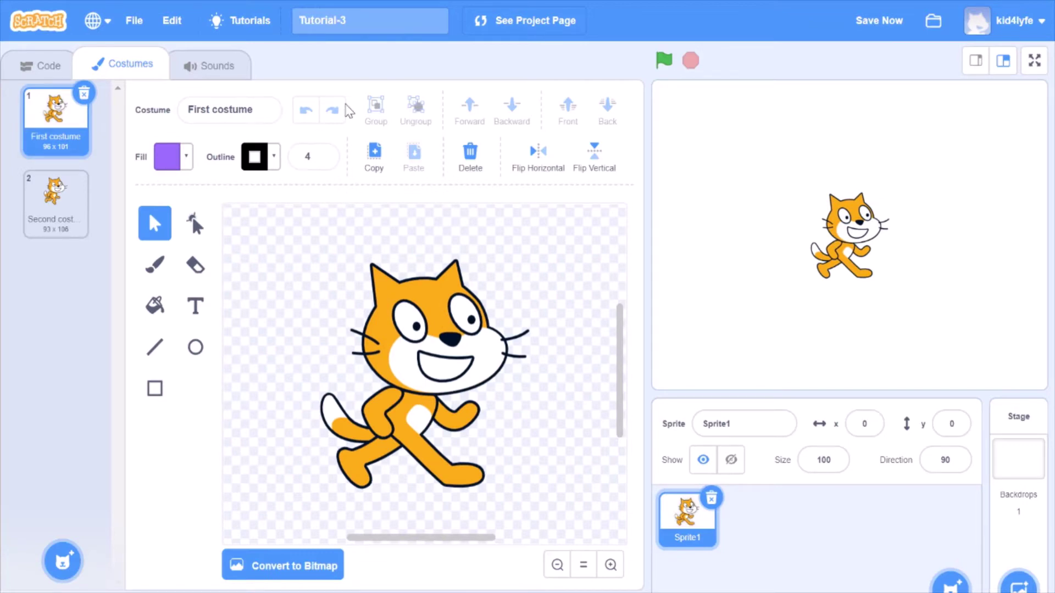
- Select the cat's head in the first costume and move it down and slightly left over the body
{"action": "left_click", "coordinate": [425, 356]}
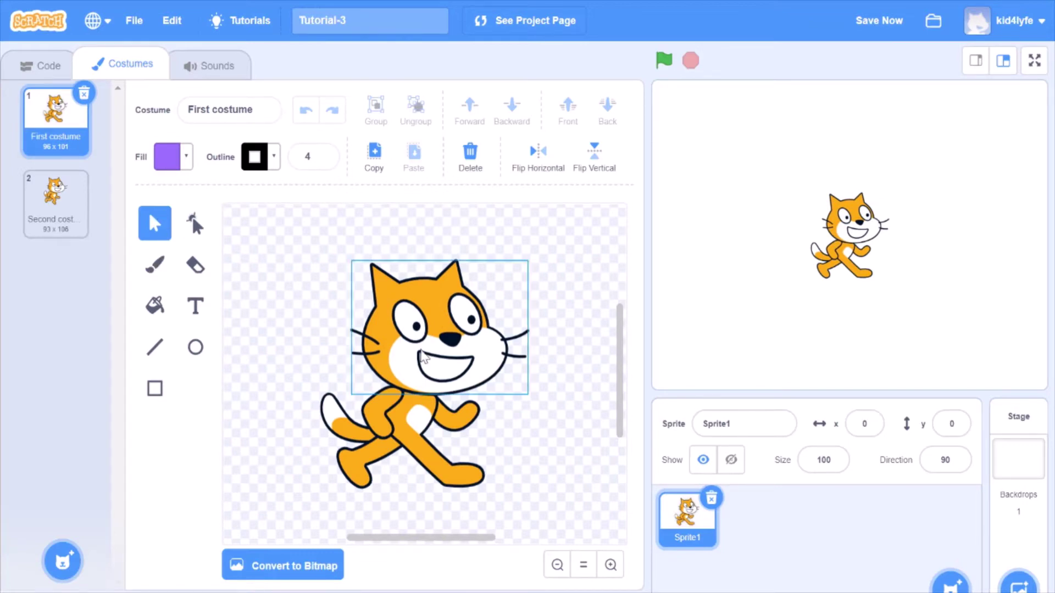
{"action": "left_click", "coordinate": [378, 361]}
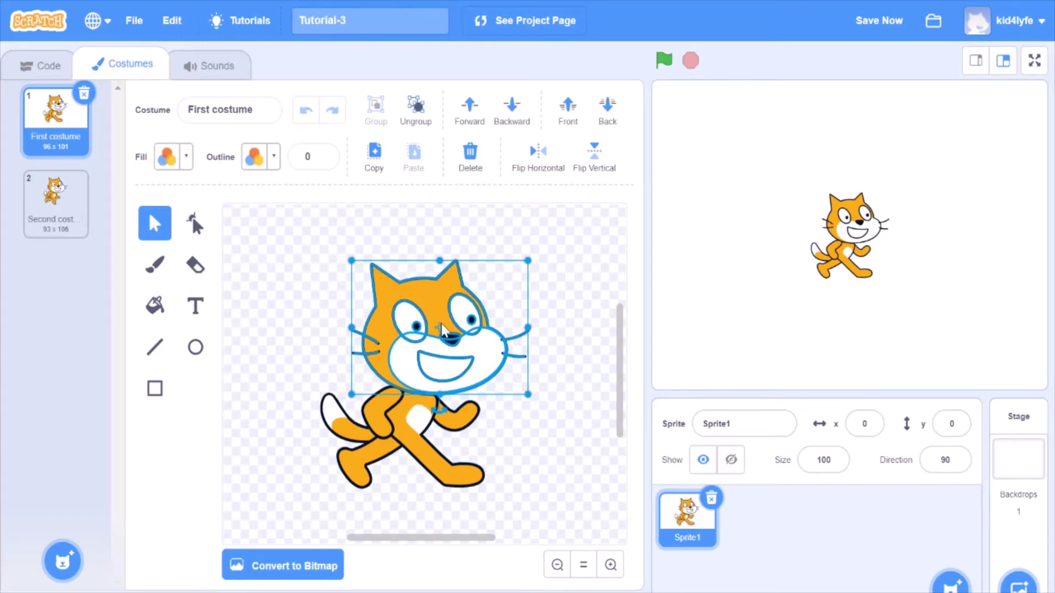
{"action": "left_click_drag", "start_coordinate": [458, 335], "coordinate": [434, 385]}
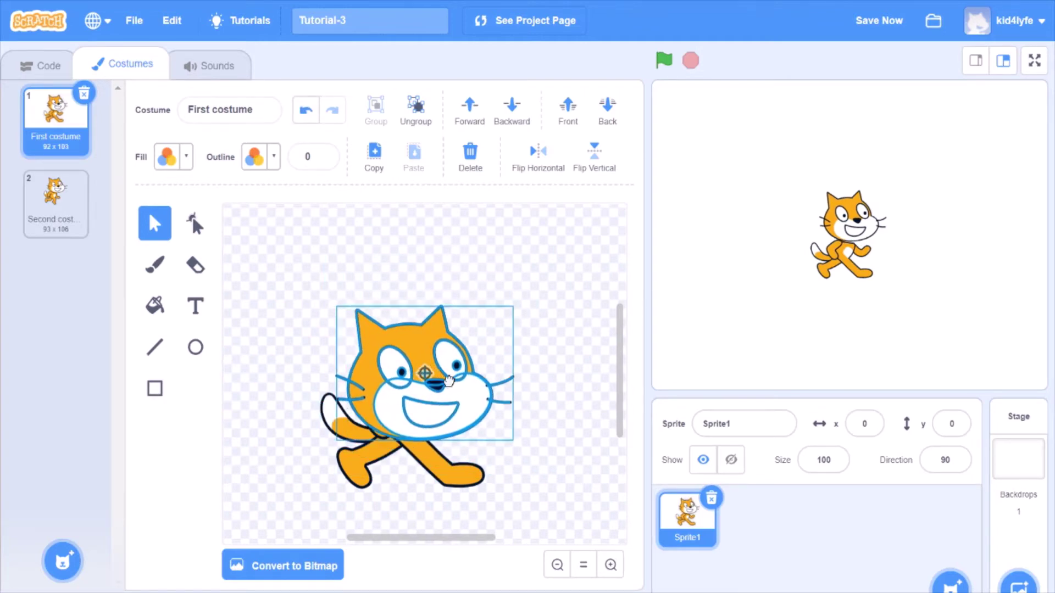
- Nudge the cat's head up, then right and slightly down until it sits on the neck again, and deselect it
{"action": "key", "text": "Up"}
{"action": "key", "text": "Up"}
{"action": "key", "text": "Up"}
{"action": "key", "text": "Up"}
{"action": "key", "text": "Up"}
{"action": "key", "text": "Up"}
{"action": "key", "text": "Up"}
{"action": "key", "text": "Up"}
{"action": "key", "text": "Up"}
{"action": "key", "text": "Up"}
{"action": "key", "text": "Up"}
{"action": "key", "text": "Up"}
{"action": "key", "text": "Up"}
{"action": "key", "text": "Up"}
{"action": "key", "text": "Up"}
{"action": "key", "text": "Up"}
{"action": "key", "text": "Up"}
{"action": "key", "text": "Up"}
{"action": "key", "text": "Up"}
{"action": "key", "text": "Up"}
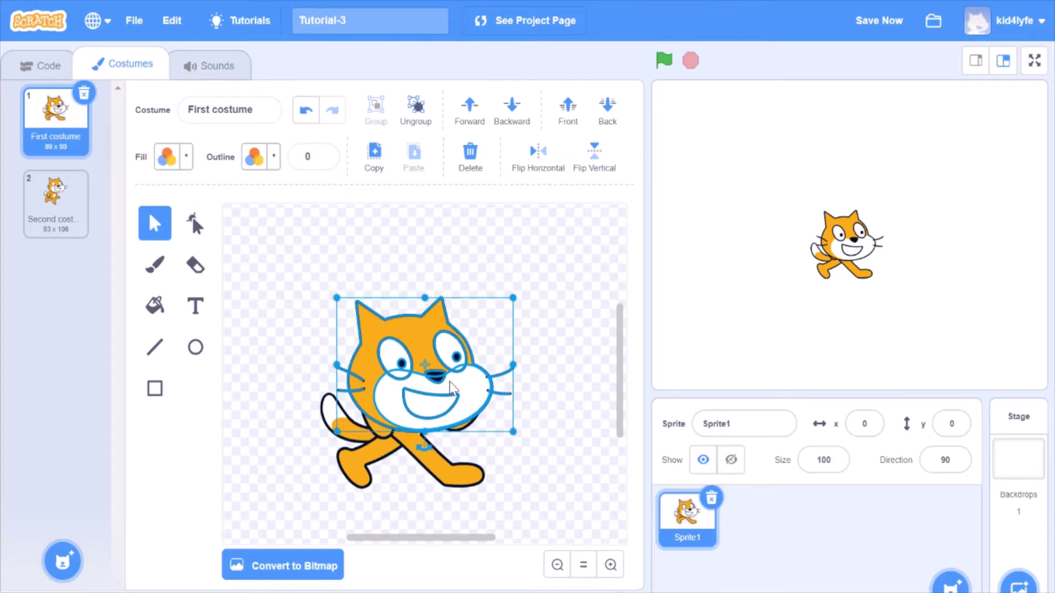
{"action": "key", "text": "Up"}
{"action": "key", "text": "Up"}
{"action": "key", "text": "Up"}
{"action": "key", "text": "Up"}
{"action": "key", "text": "Up"}
{"action": "key", "text": "Up"}
{"action": "key", "text": "Up"}
{"action": "key", "text": "Up"}
{"action": "key", "text": "Up"}
{"action": "key", "text": "Up"}
{"action": "key", "text": "Up"}
{"action": "key", "text": "Up"}
{"action": "key", "text": "Up"}
{"action": "key", "text": "Up"}
{"action": "key", "text": "Up"}
{"action": "key", "text": "Up"}
{"action": "key", "text": "Up"}
{"action": "key", "text": "Up"}
{"action": "key", "text": "Up"}
{"action": "key", "text": "Up"}
{"action": "key", "text": "Right"}
{"action": "key", "text": "Right"}
{"action": "key", "text": "Right"}
{"action": "key", "text": "Right"}
{"action": "key", "text": "Right"}
{"action": "key", "text": "Right"}
{"action": "key", "text": "Right"}
{"action": "key", "text": "Right"}
{"action": "key", "text": "Right"}
{"action": "key", "text": "Right"}
{"action": "key", "text": "Right"}
{"action": "key", "text": "Right"}
{"action": "key", "text": "Right"}
{"action": "key", "text": "Right"}
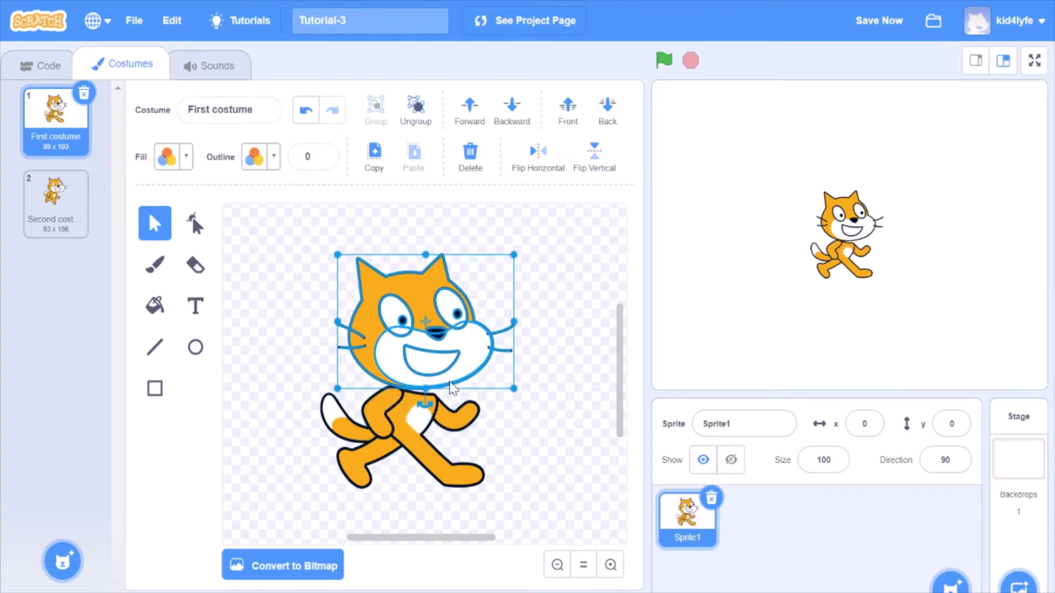
{"action": "key", "text": "Down"}
{"action": "key", "text": "Down"}
{"action": "key", "text": "Down"}
{"action": "key", "text": "Down"}
{"action": "key", "text": "Down"}
{"action": "key", "text": "Down"}
{"action": "key", "text": "Down"}
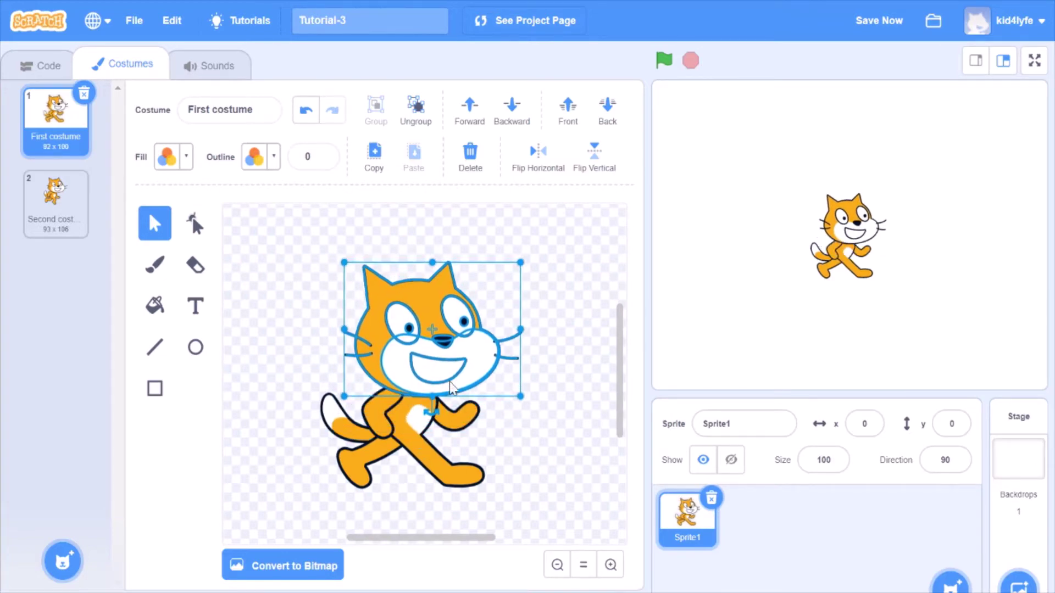
{"action": "left_click", "coordinate": [620, 237]}
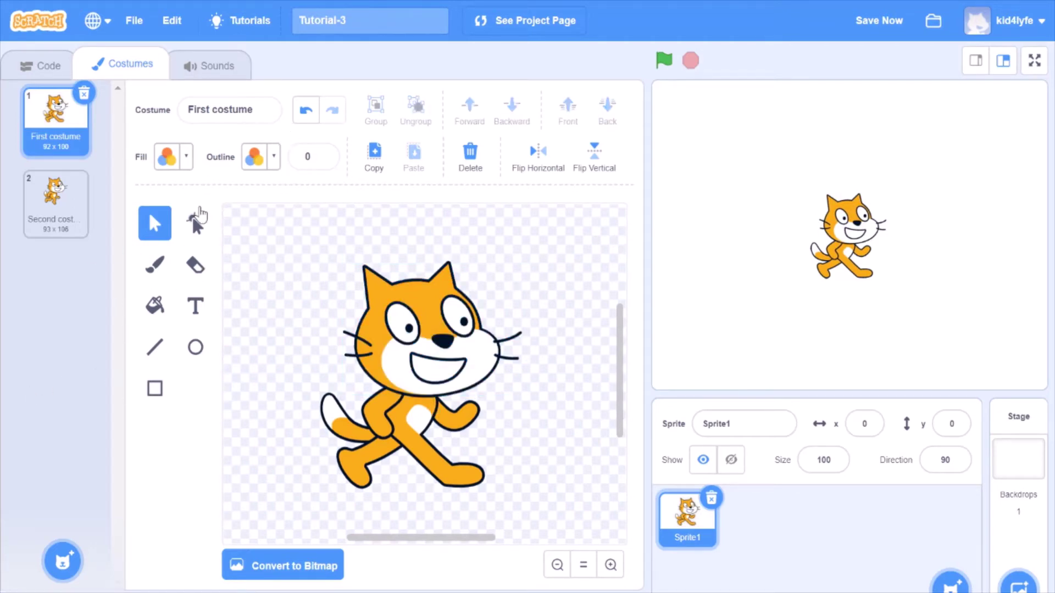
{"action": "left_click", "coordinate": [391, 351]}
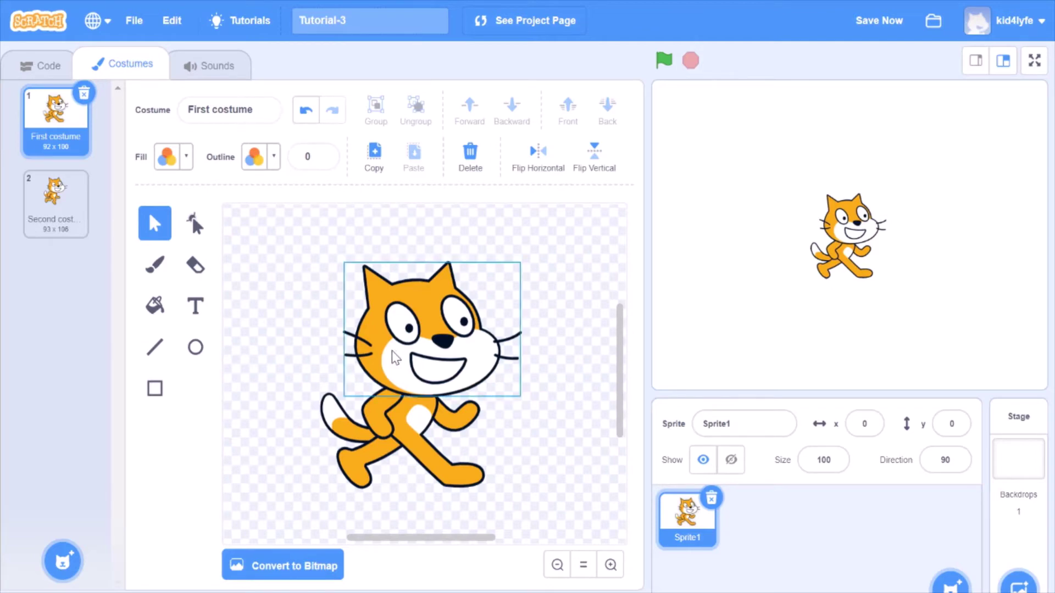
{"action": "left_click", "coordinate": [527, 395]}
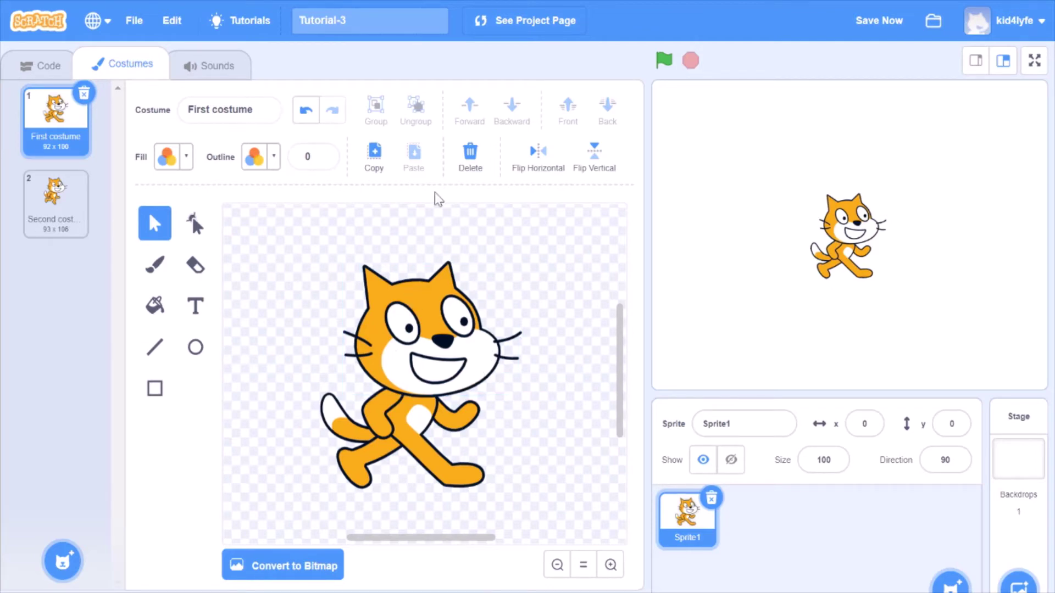
- Undo all the moves of the cat's head to restore its original position
{"action": "left_click", "coordinate": [306, 113]}
{"action": "left_click", "coordinate": [306, 113]}
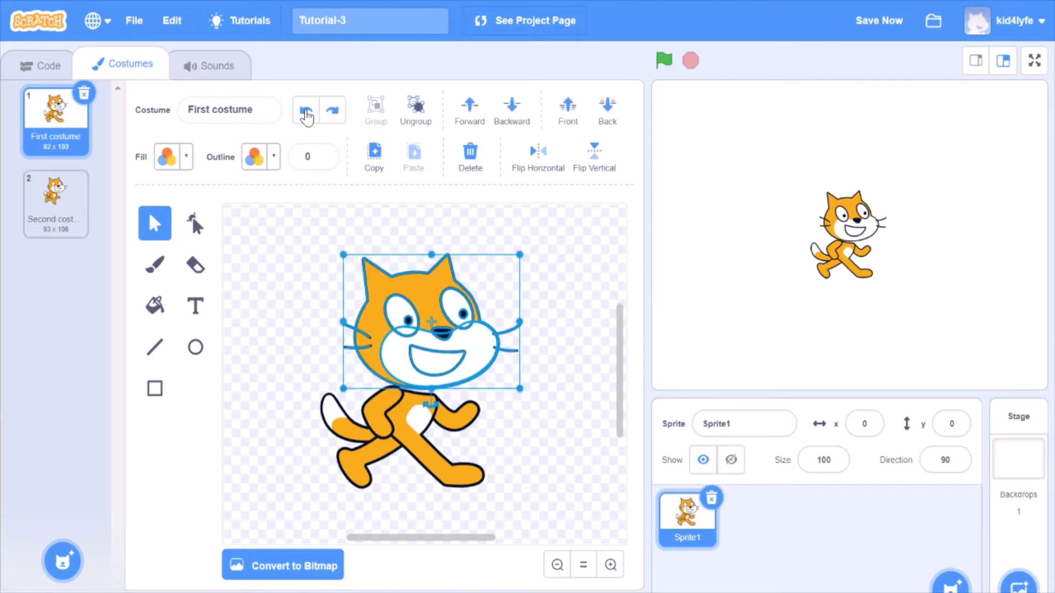
{"action": "left_click", "coordinate": [306, 113]}
{"action": "left_click", "coordinate": [306, 112]}
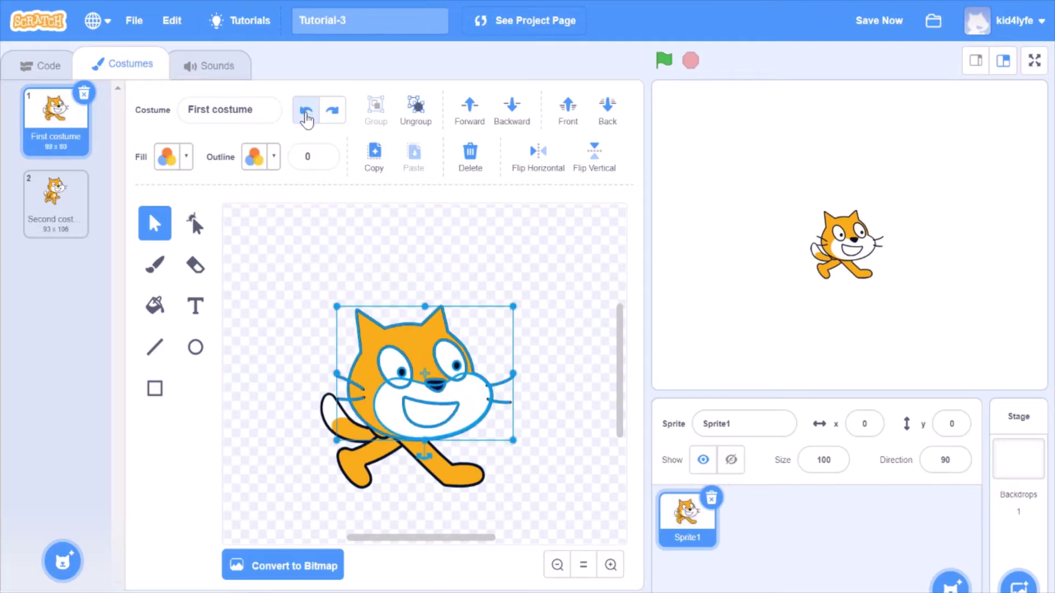
{"action": "left_click", "coordinate": [306, 112]}
{"action": "left_click", "coordinate": [307, 113]}
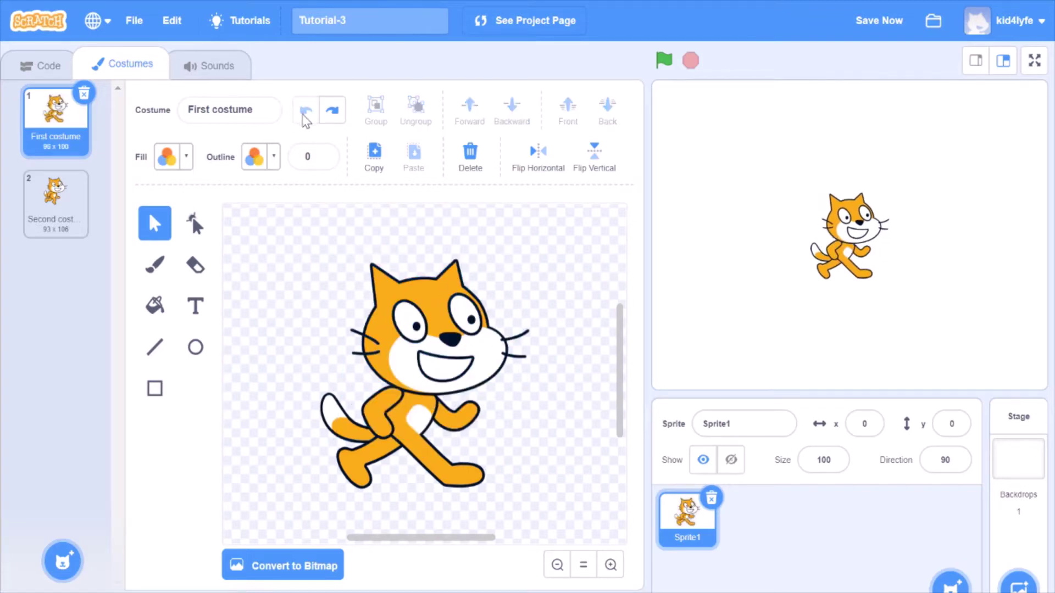
- Redo all the undone moves of the cat's head and deselect it
{"action": "left_click", "coordinate": [332, 113]}
{"action": "left_click", "coordinate": [332, 113]}
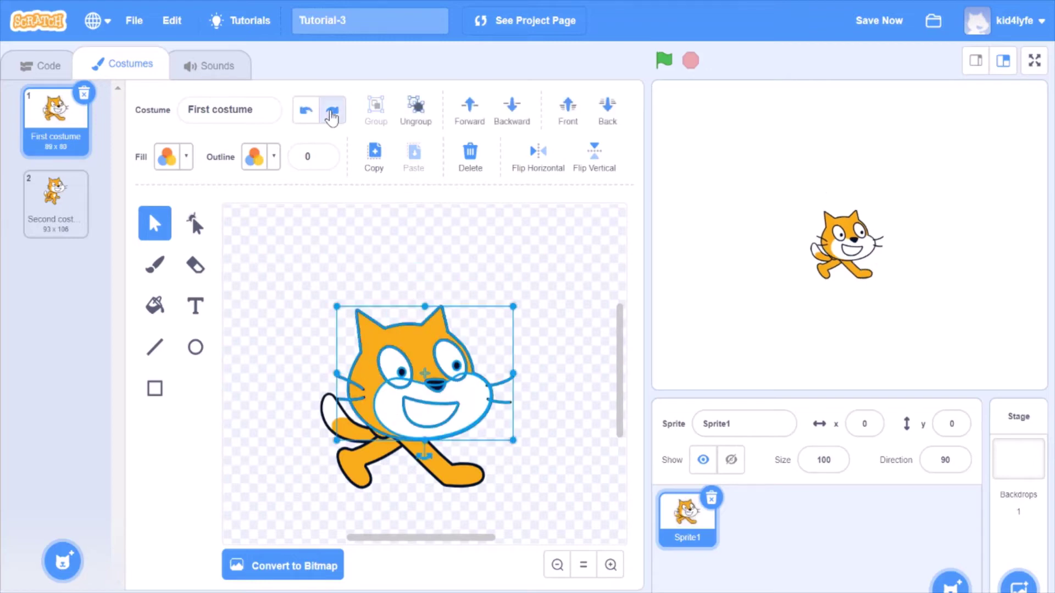
{"action": "left_click", "coordinate": [332, 112]}
{"action": "left_click", "coordinate": [332, 112]}
{"action": "left_click", "coordinate": [331, 113]}
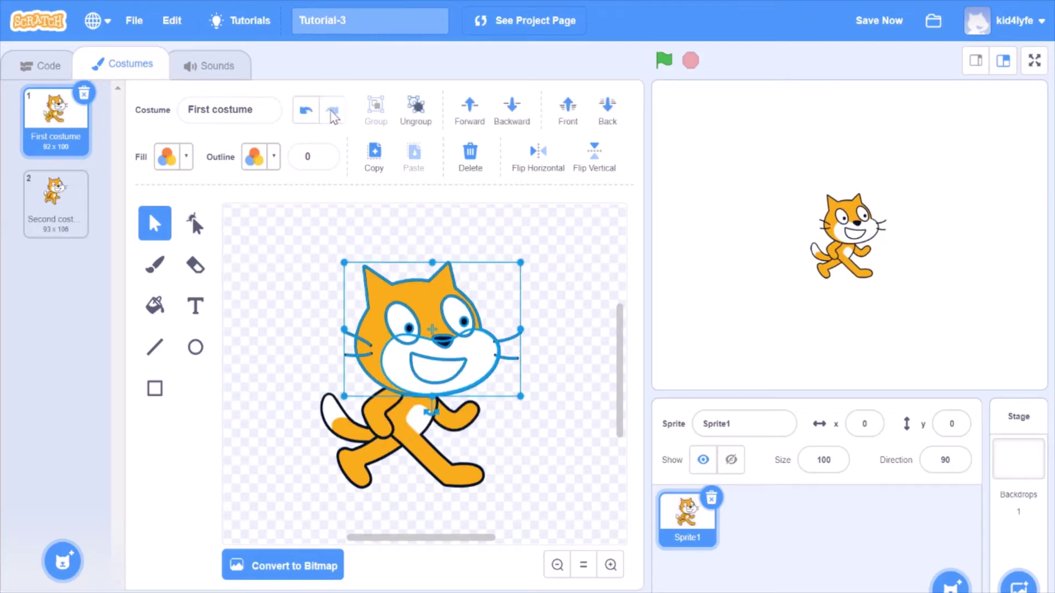
{"action": "left_click", "coordinate": [305, 287]}
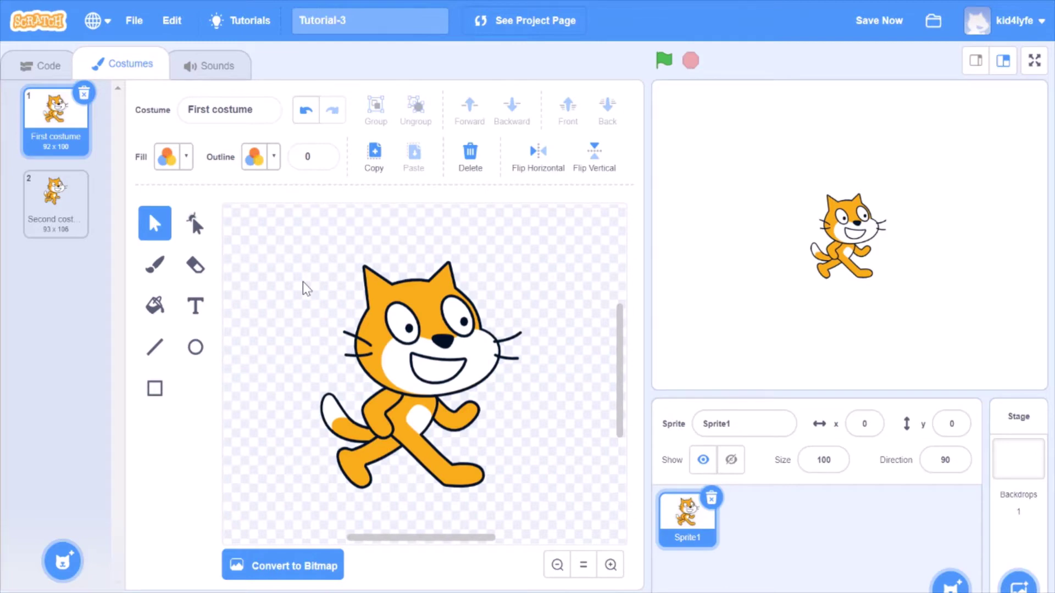
- Select the cat's tail and change its fill to a solid green with color 44, saturation 100 and brightness 100
{"action": "left_click", "coordinate": [374, 322]}
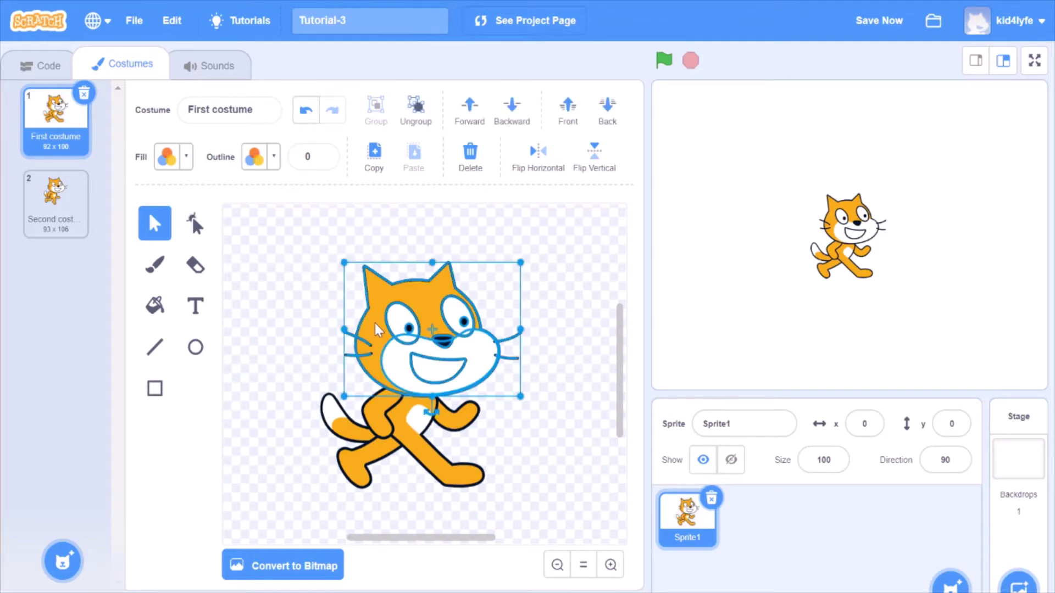
{"action": "left_click", "coordinate": [311, 305]}
{"action": "left_click_drag", "start_coordinate": [321, 394], "coordinate": [343, 428]}
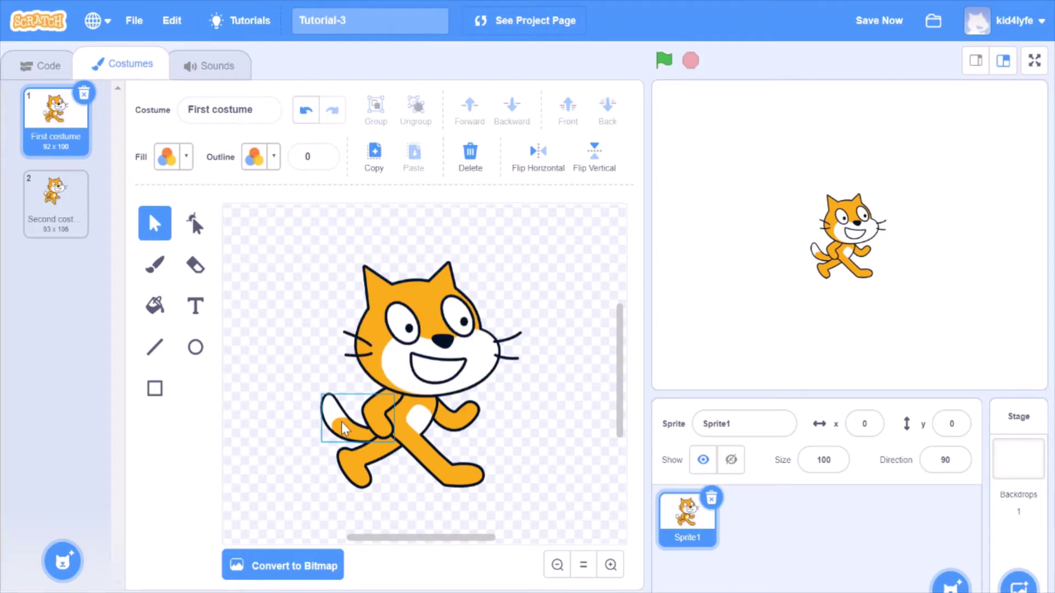
{"action": "left_click", "coordinate": [344, 427]}
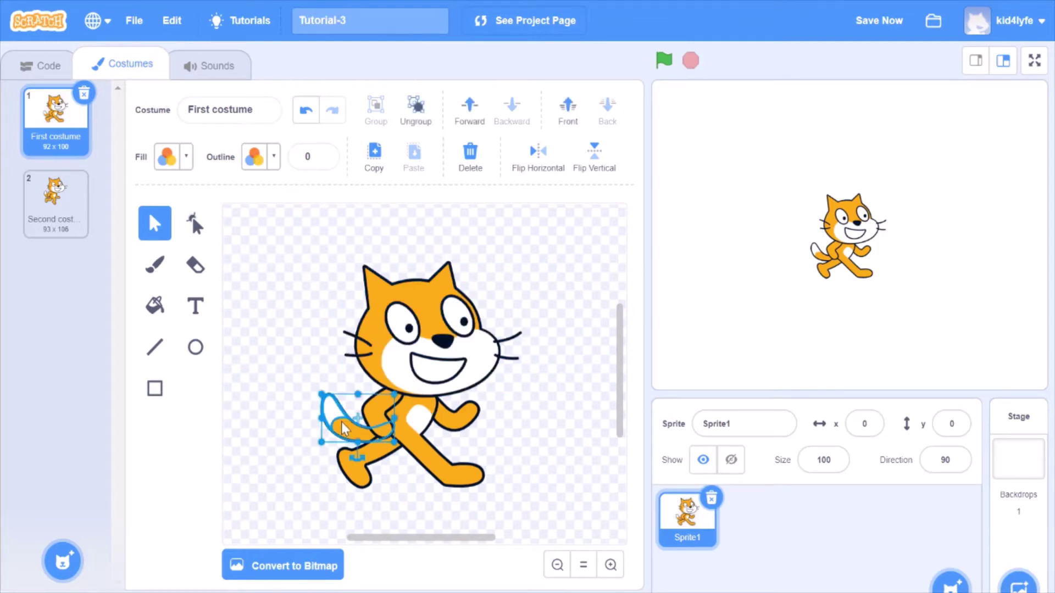
{"action": "left_click", "coordinate": [187, 158]}
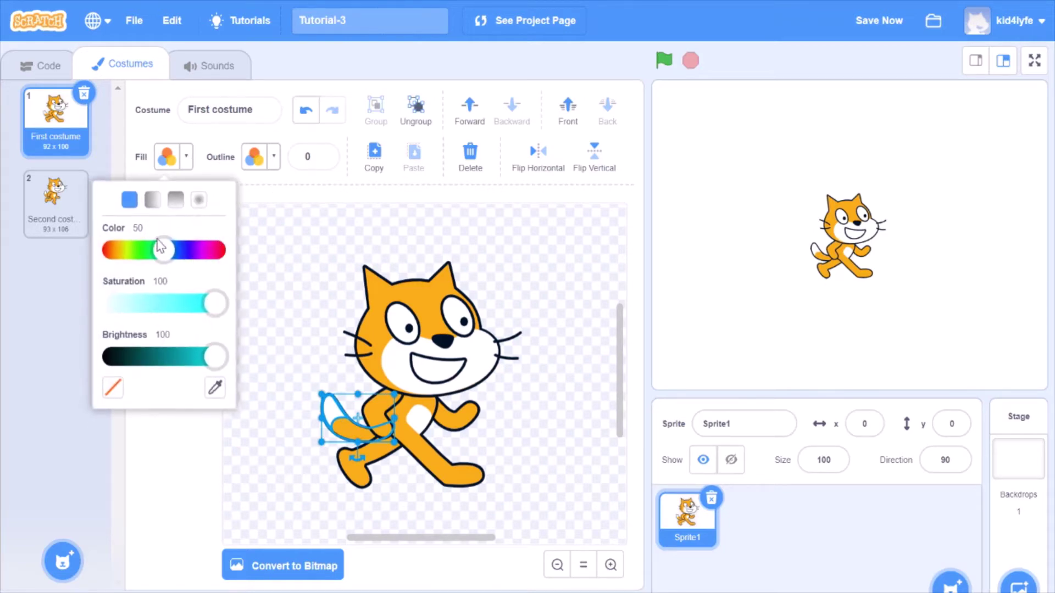
{"action": "left_click_drag", "start_coordinate": [169, 258], "coordinate": [160, 278]}
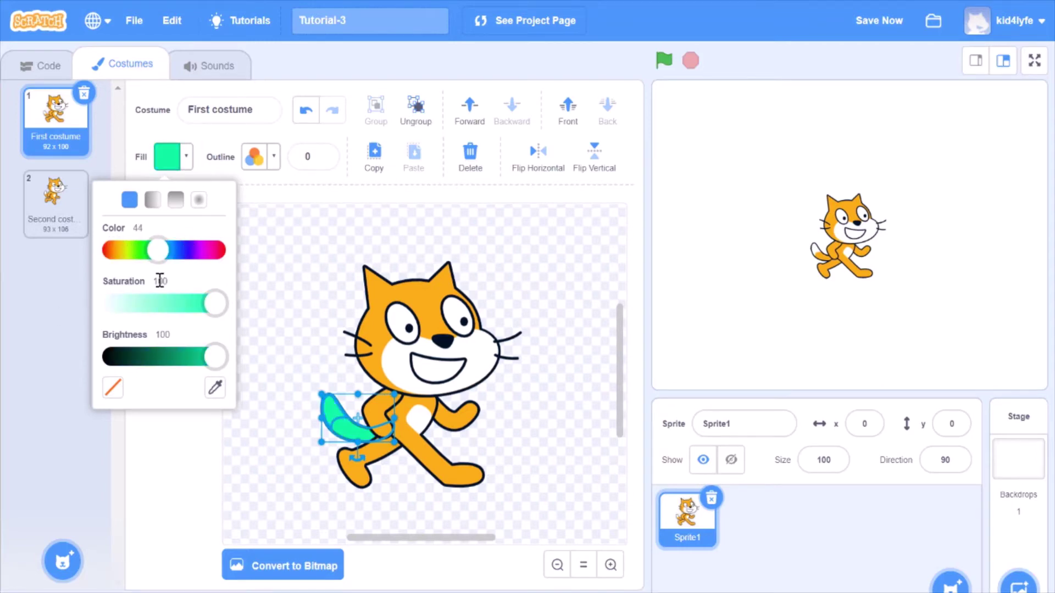
{"action": "left_click", "coordinate": [283, 329]}
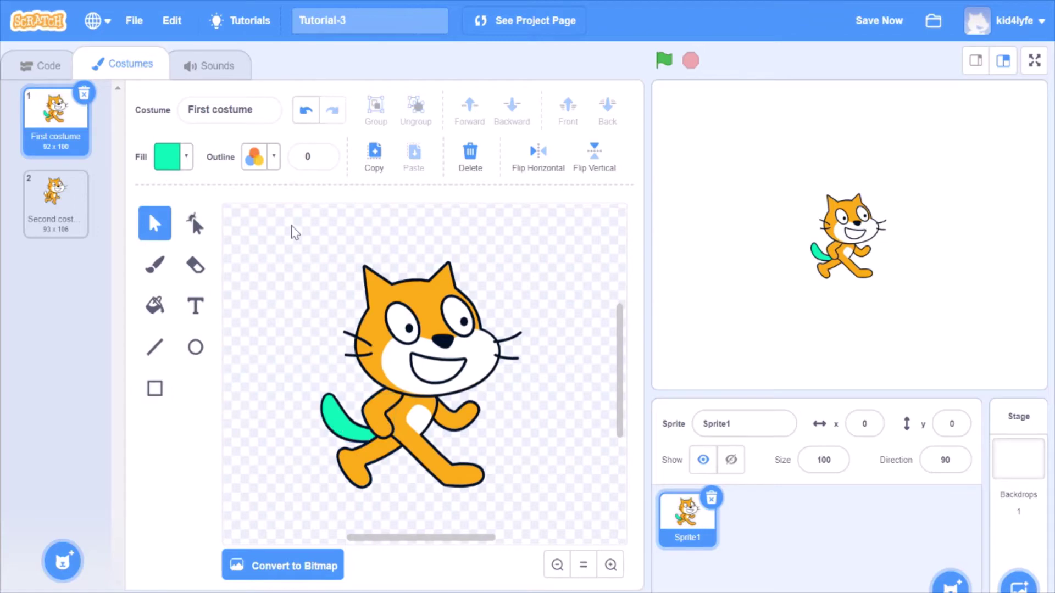
- Undo the tail's fill colour change and clear the selection
{"action": "left_click", "coordinate": [306, 110]}
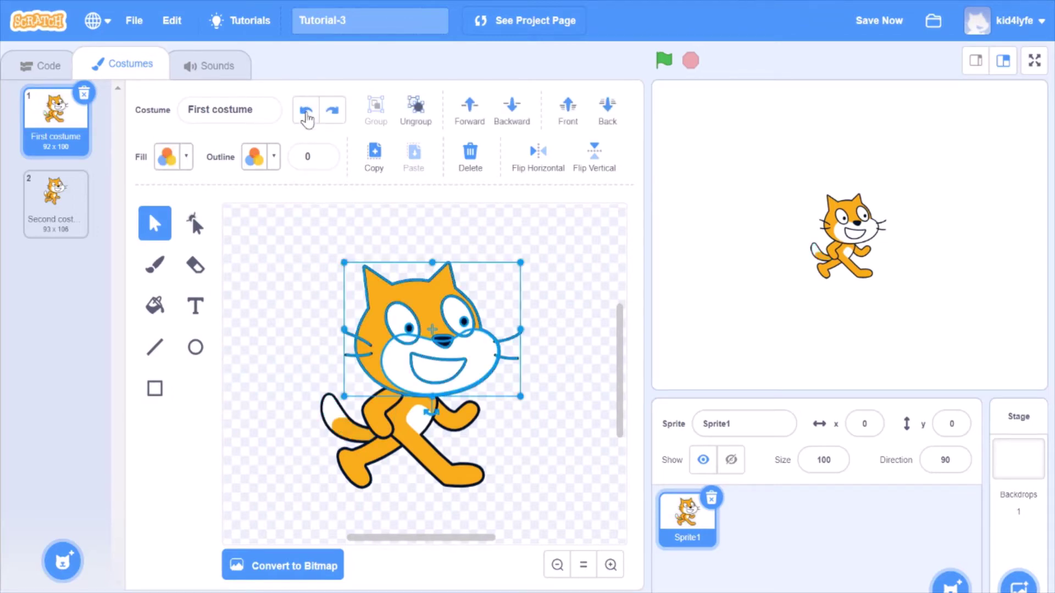
{"action": "left_click", "coordinate": [284, 312]}
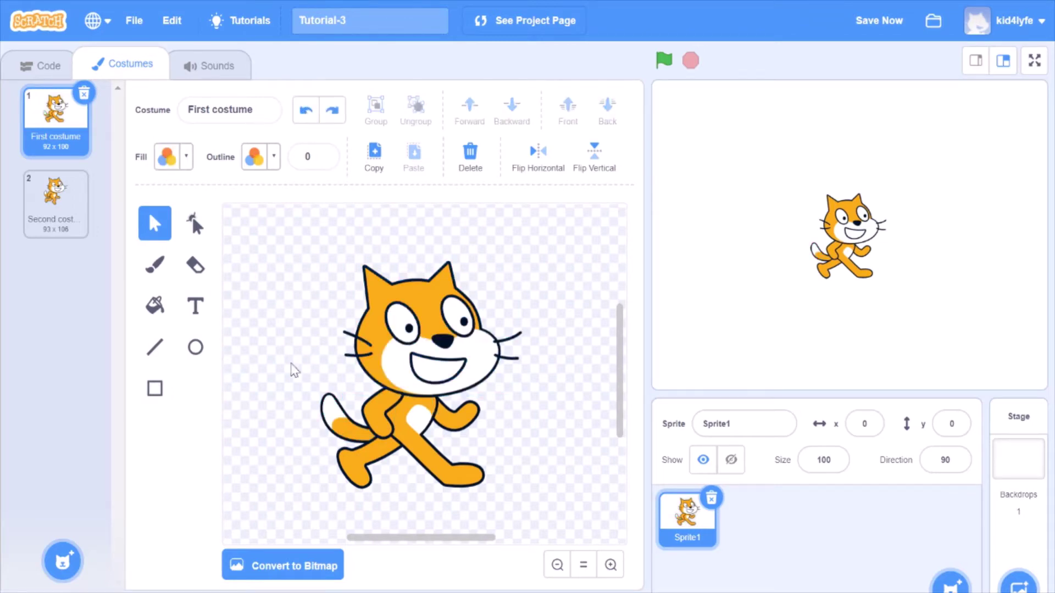
- Select the cat's back leg and change its solid fill to a horizontal gradient from orange to pink
{"action": "left_click", "coordinate": [359, 473]}
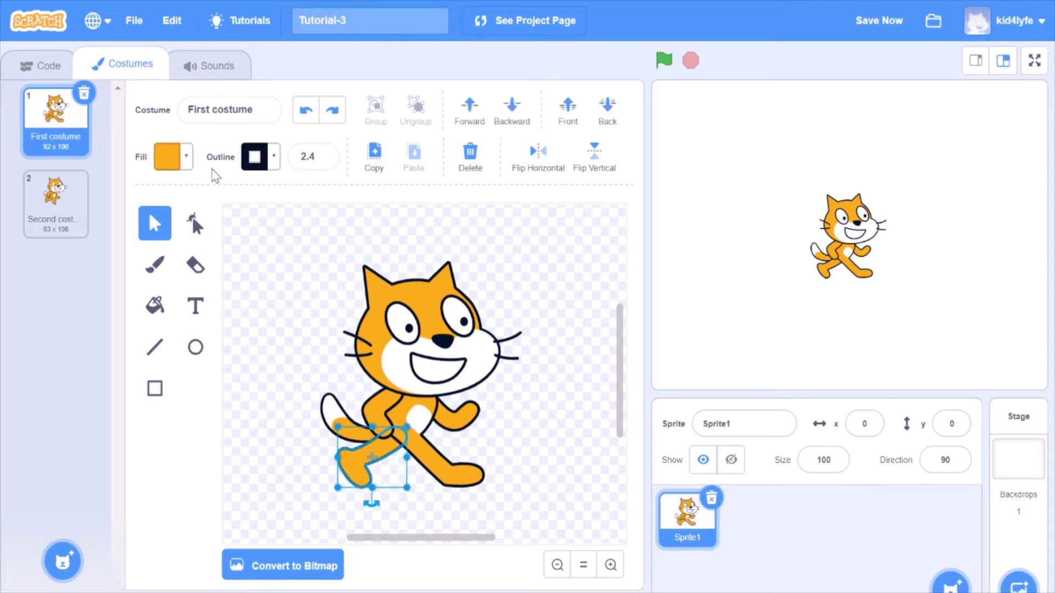
{"action": "left_click", "coordinate": [179, 160]}
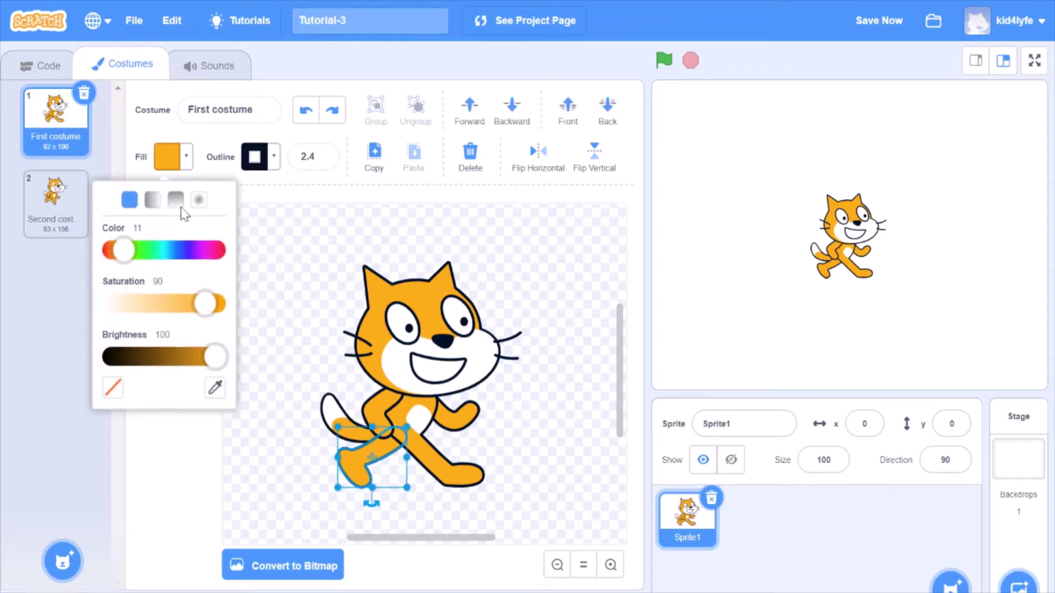
{"action": "left_click", "coordinate": [154, 201]}
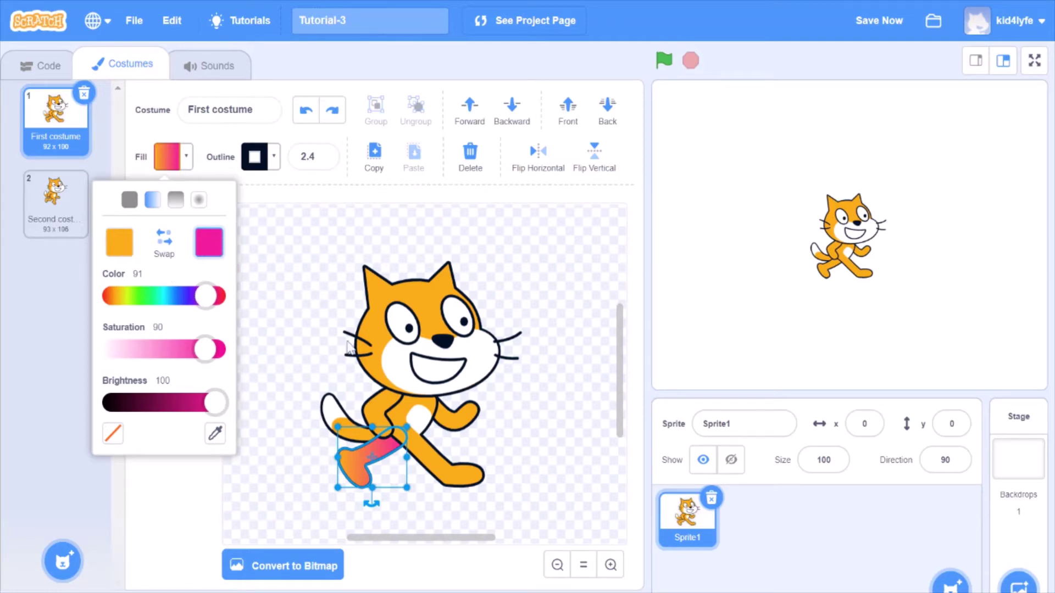
{"action": "left_click", "coordinate": [469, 528]}
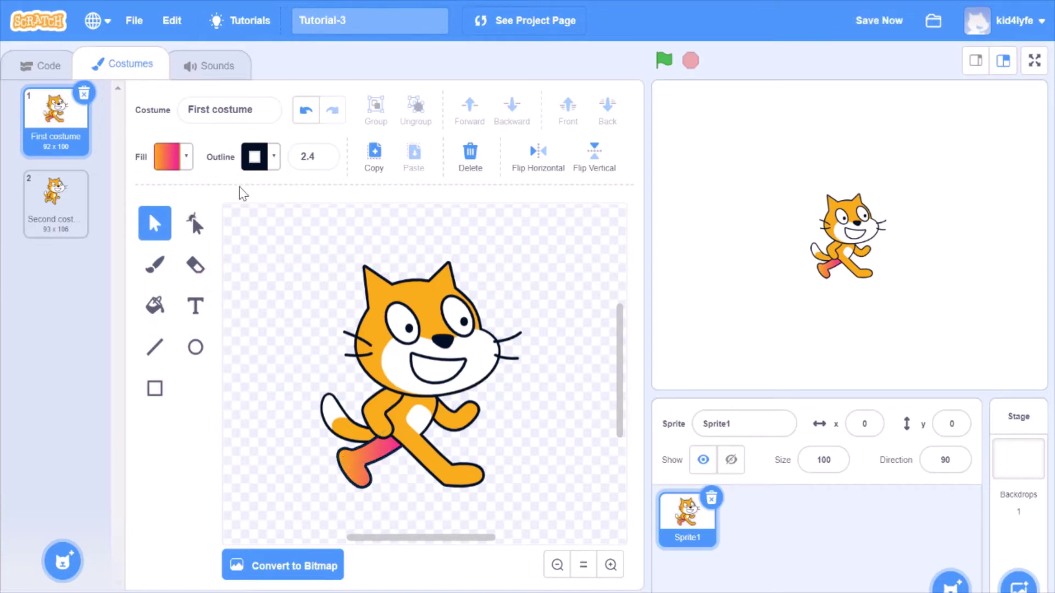
- Try to change the back leg gradient's second colour to color 100, saturation 58 and brightness 54 without selecting the leg
{"action": "left_click", "coordinate": [181, 158]}
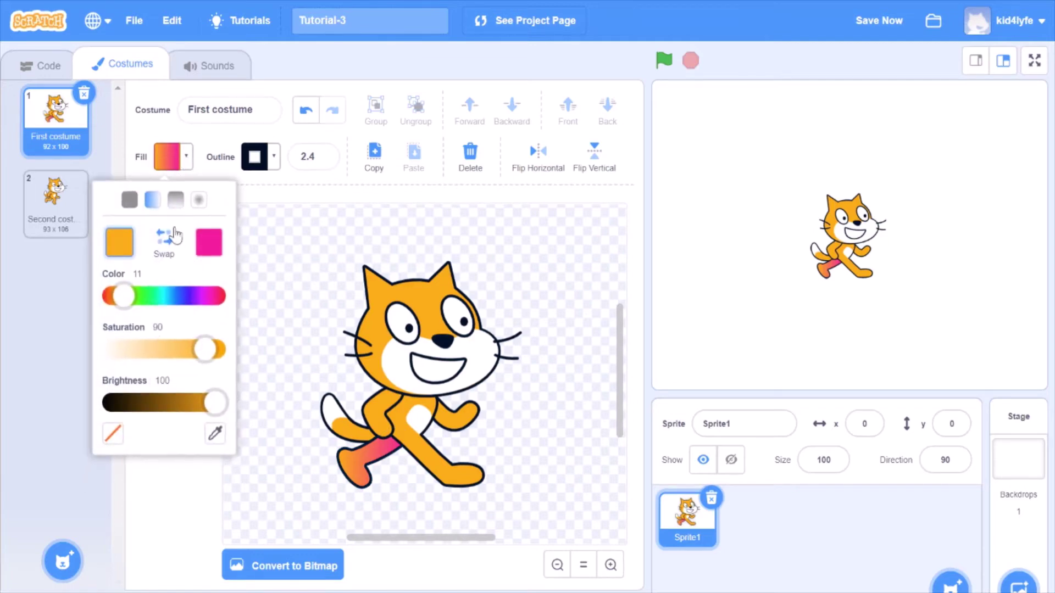
{"action": "left_click", "coordinate": [199, 247]}
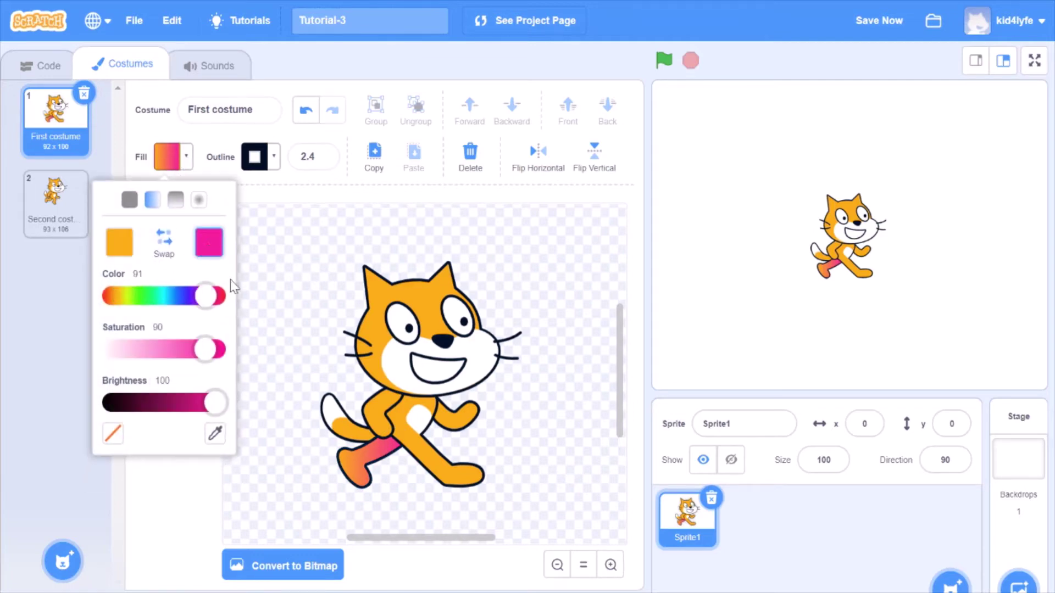
{"action": "left_click_drag", "start_coordinate": [214, 348], "coordinate": [265, 348]}
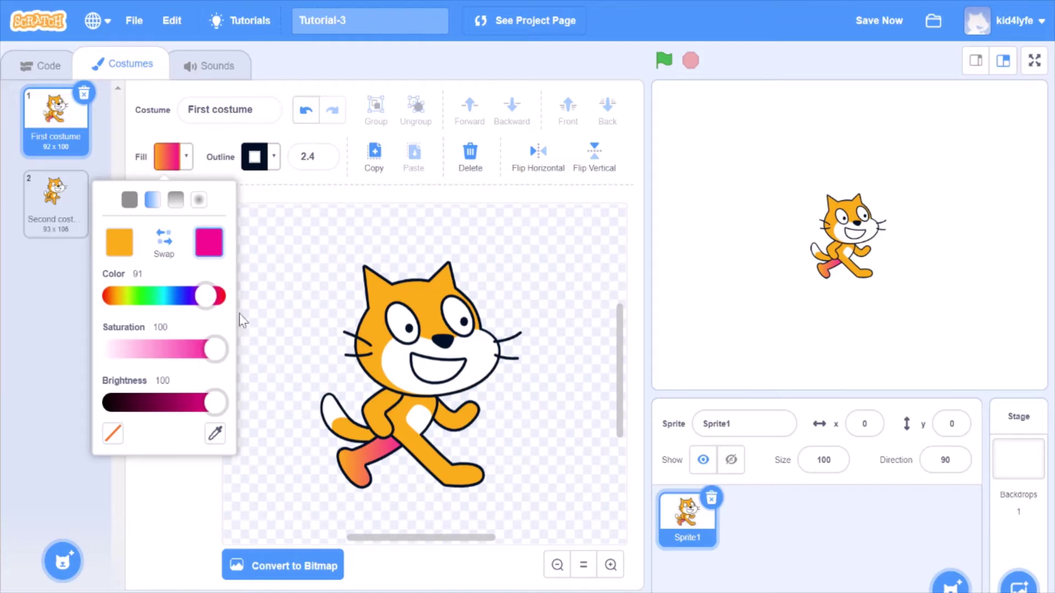
{"action": "left_click_drag", "start_coordinate": [208, 297], "coordinate": [226, 297]}
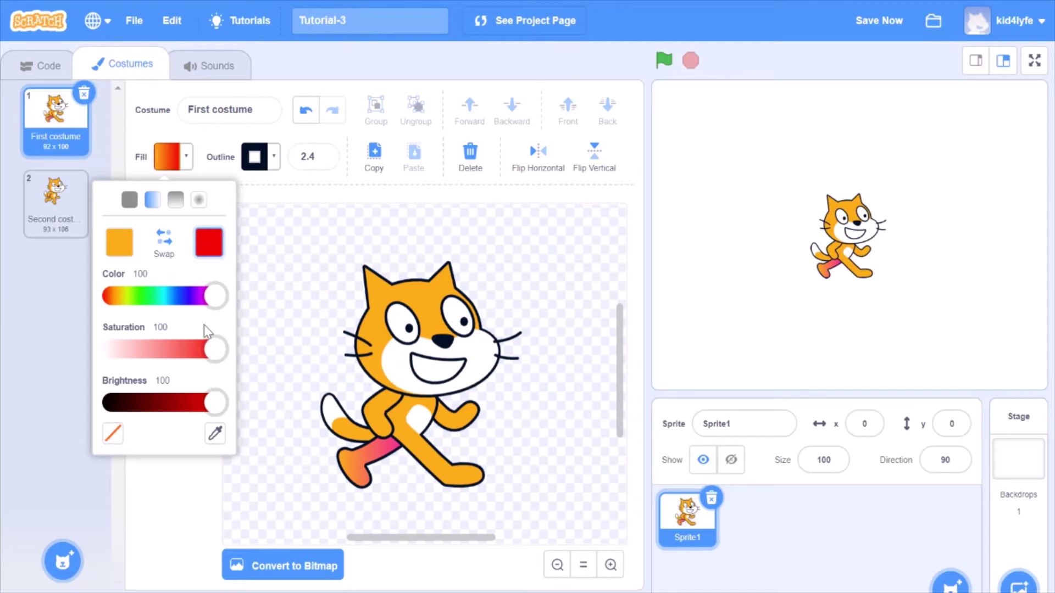
{"action": "left_click_drag", "start_coordinate": [217, 297], "coordinate": [272, 321]}
{"action": "left_click_drag", "start_coordinate": [222, 347], "coordinate": [239, 411]}
{"action": "left_click_drag", "start_coordinate": [215, 404], "coordinate": [302, 441]}
{"action": "left_click_drag", "start_coordinate": [222, 351], "coordinate": [173, 351]}
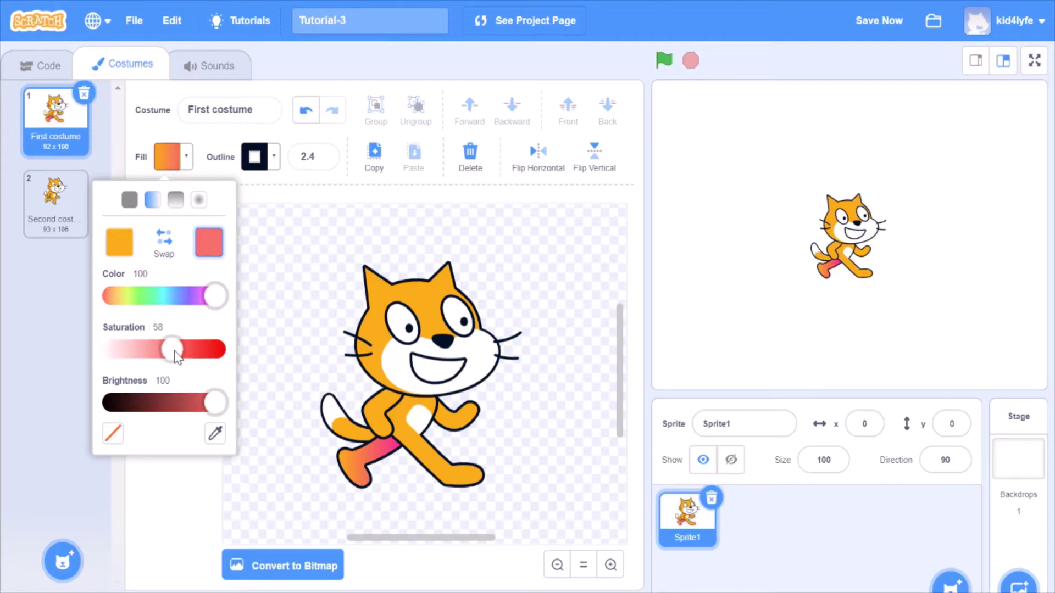
{"action": "left_click_drag", "start_coordinate": [217, 404], "coordinate": [170, 432]}
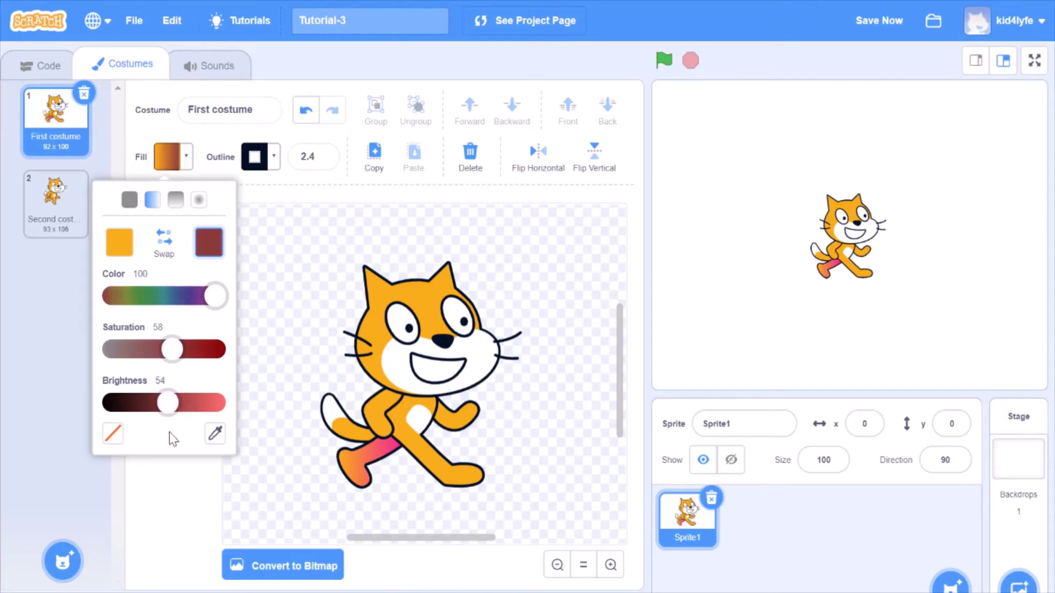
{"action": "left_click", "coordinate": [285, 336]}
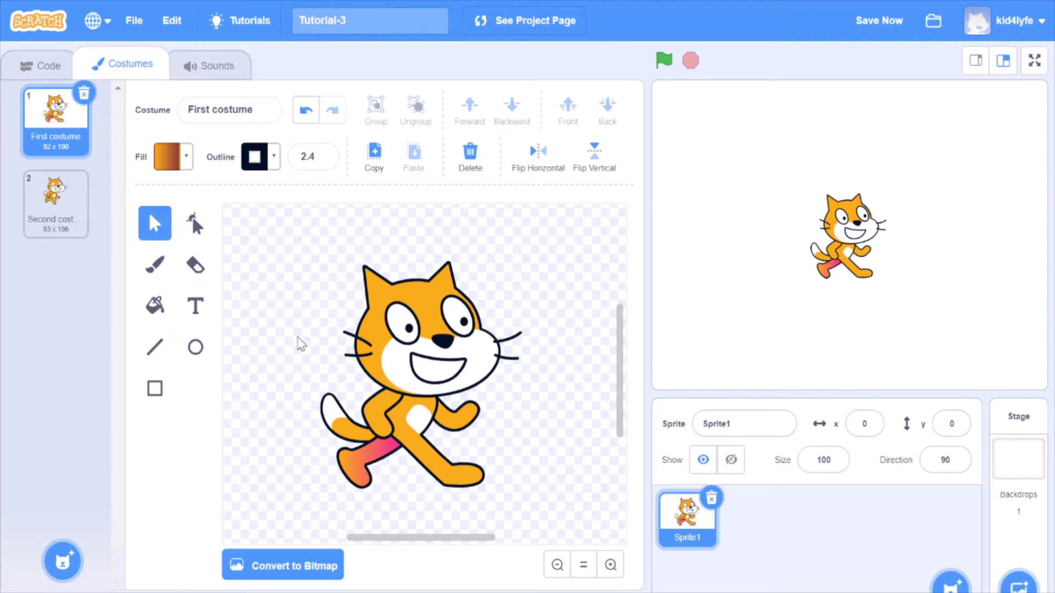
- Select the back leg and set its gradient's second colour to a darker, muted red with color 100, lowering saturation and brightness
{"action": "left_click", "coordinate": [353, 452]}
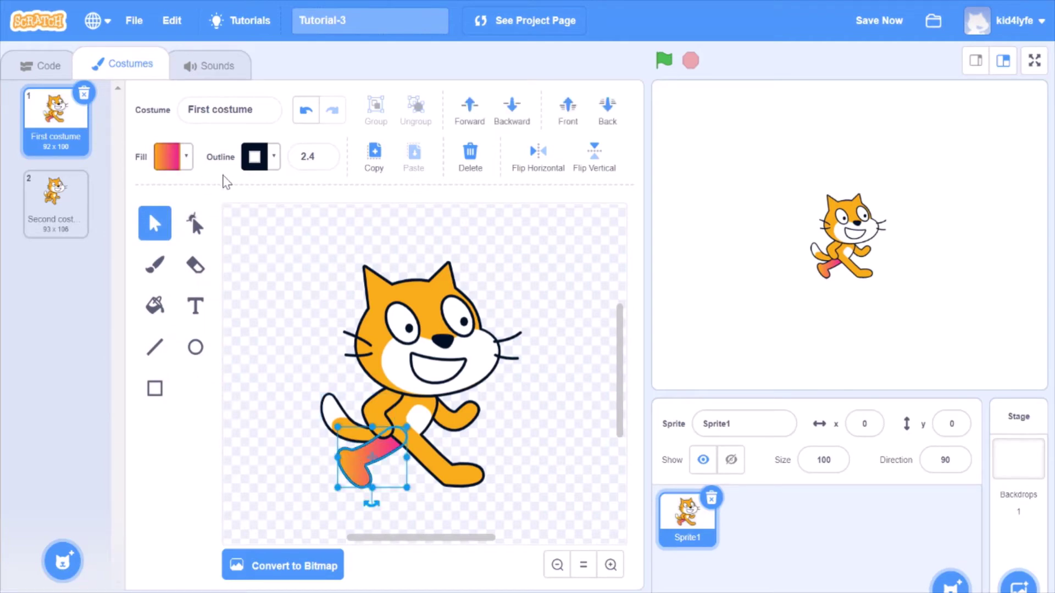
{"action": "left_click", "coordinate": [179, 161]}
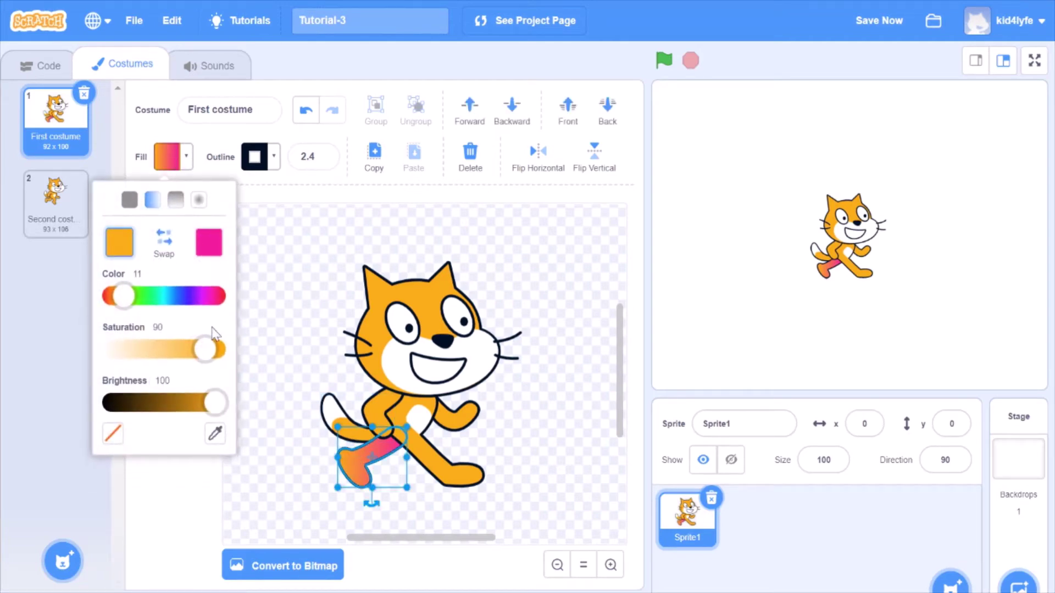
{"action": "left_click", "coordinate": [208, 255]}
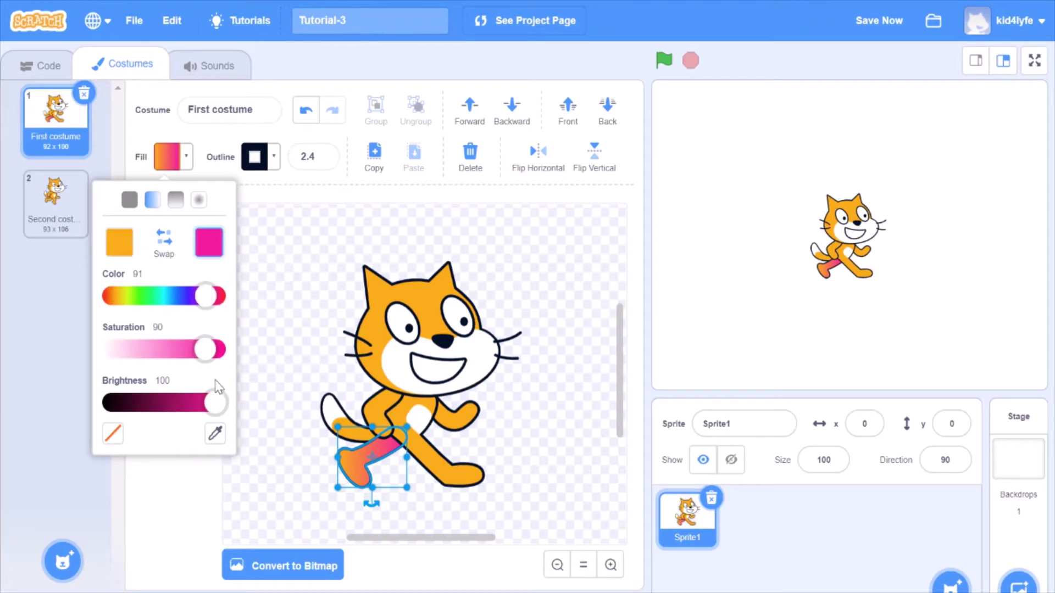
{"action": "left_click_drag", "start_coordinate": [207, 350], "coordinate": [222, 350]}
{"action": "left_click_drag", "start_coordinate": [206, 298], "coordinate": [251, 293]}
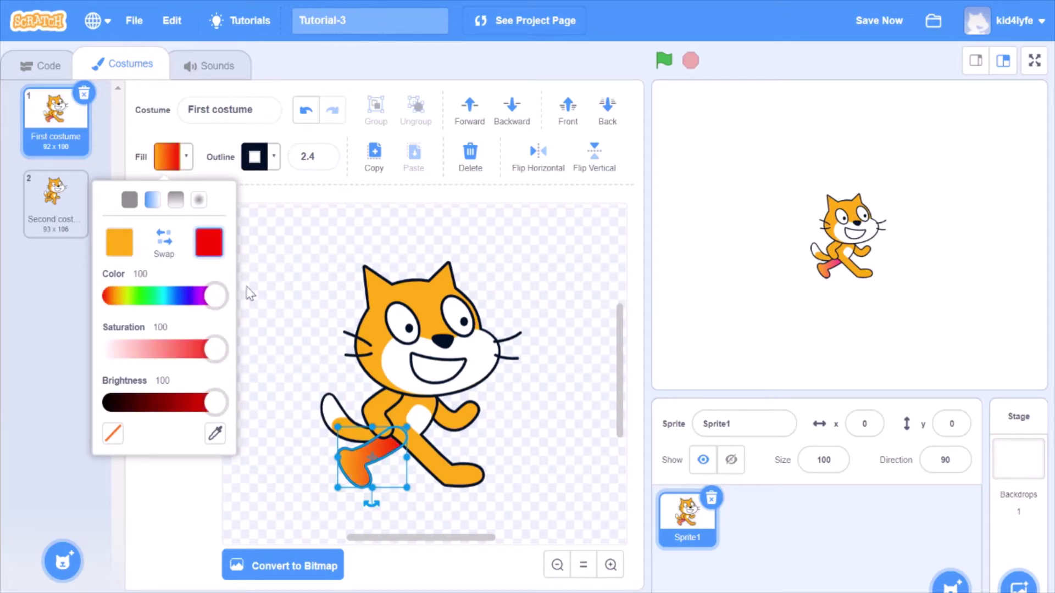
{"action": "left_click_drag", "start_coordinate": [216, 354], "coordinate": [177, 348]}
{"action": "left_click_drag", "start_coordinate": [215, 404], "coordinate": [186, 412]}
{"action": "left_click", "coordinate": [285, 456]}
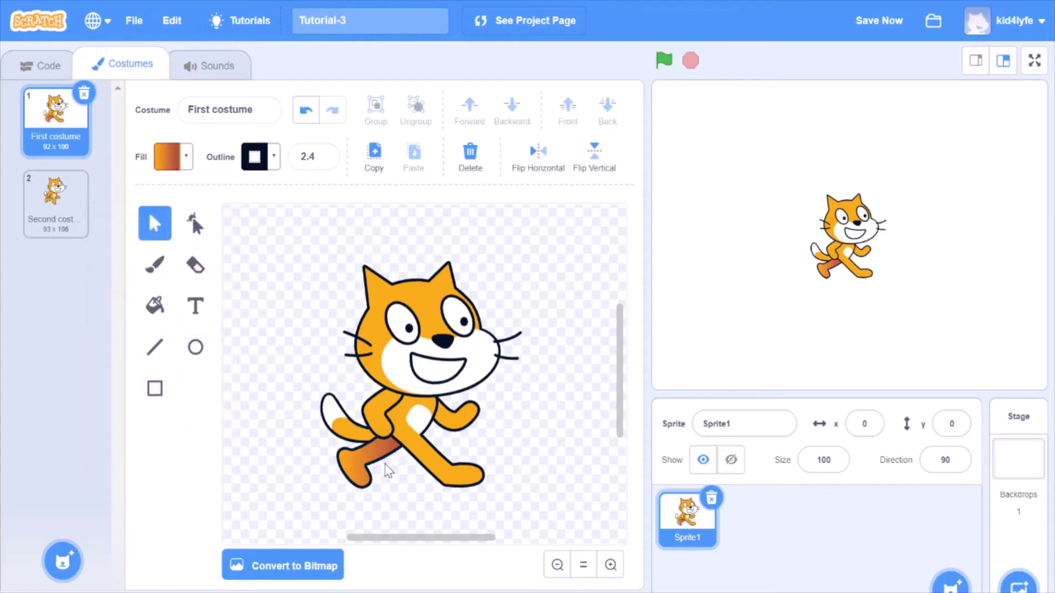
- Fill the body and front leg group with the reddish brown sampled from the upper part of the back leg
{"action": "left_click", "coordinate": [418, 430]}
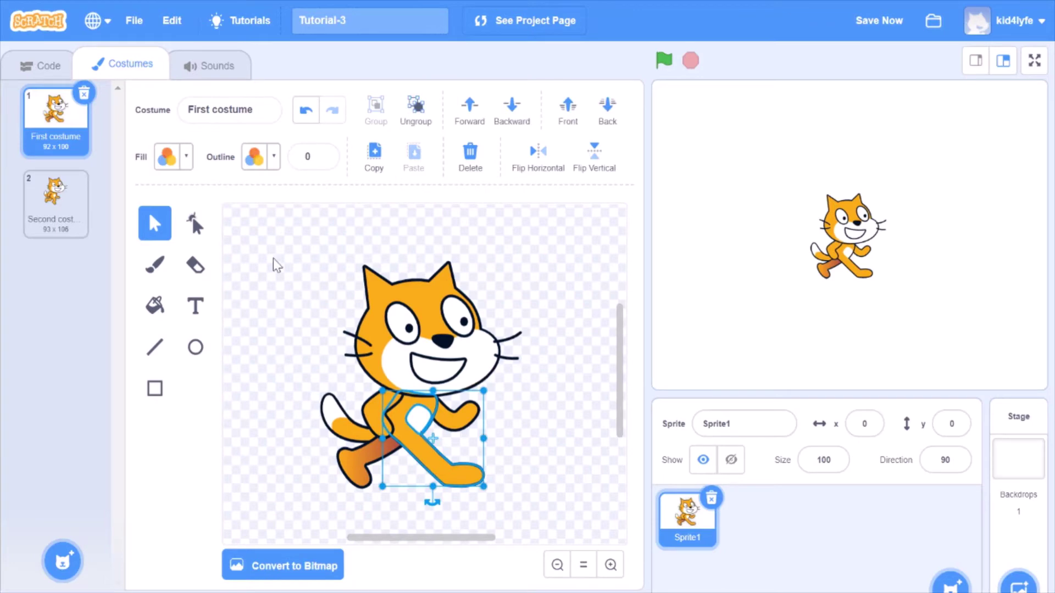
{"action": "left_click", "coordinate": [280, 273]}
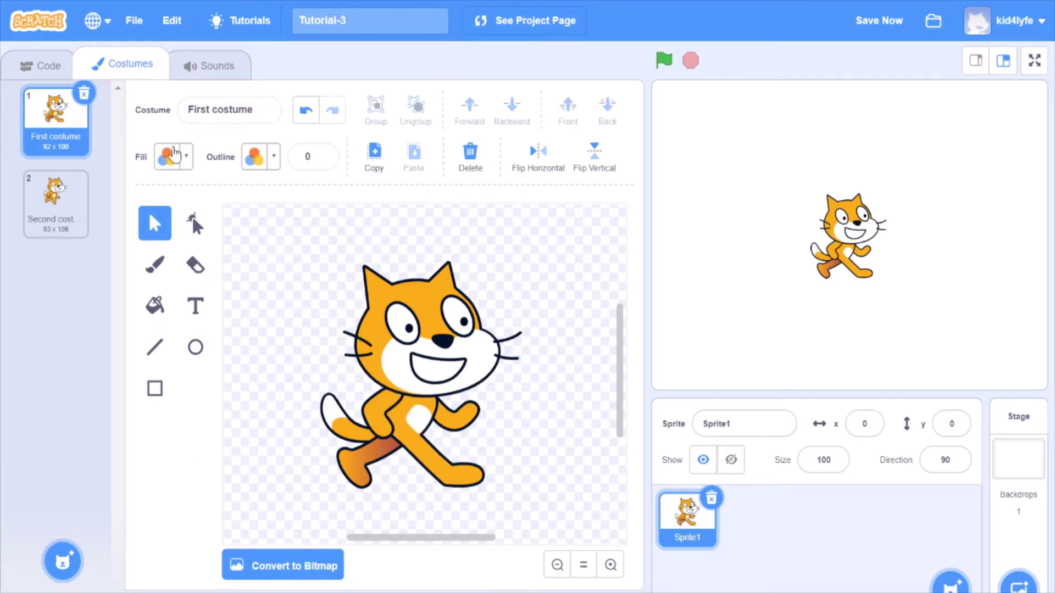
{"action": "left_click", "coordinate": [447, 480]}
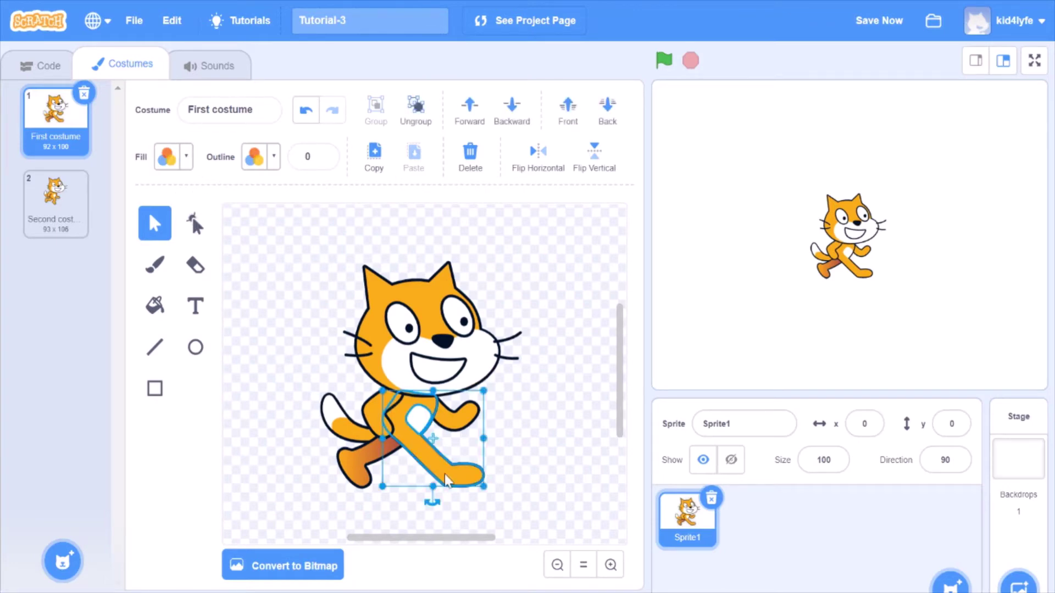
{"action": "left_click", "coordinate": [185, 166]}
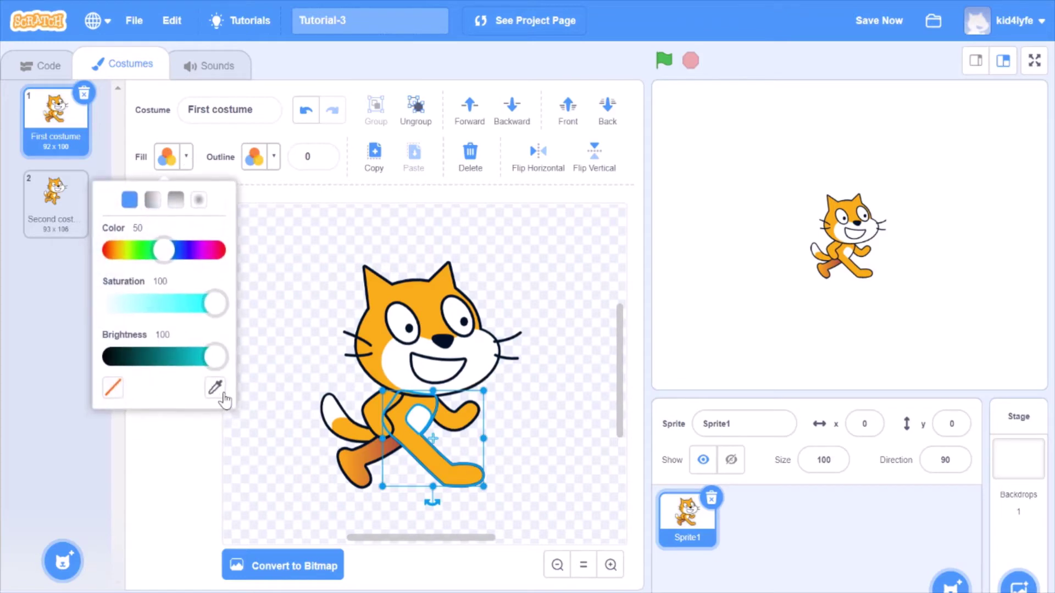
{"action": "left_click", "coordinate": [216, 389]}
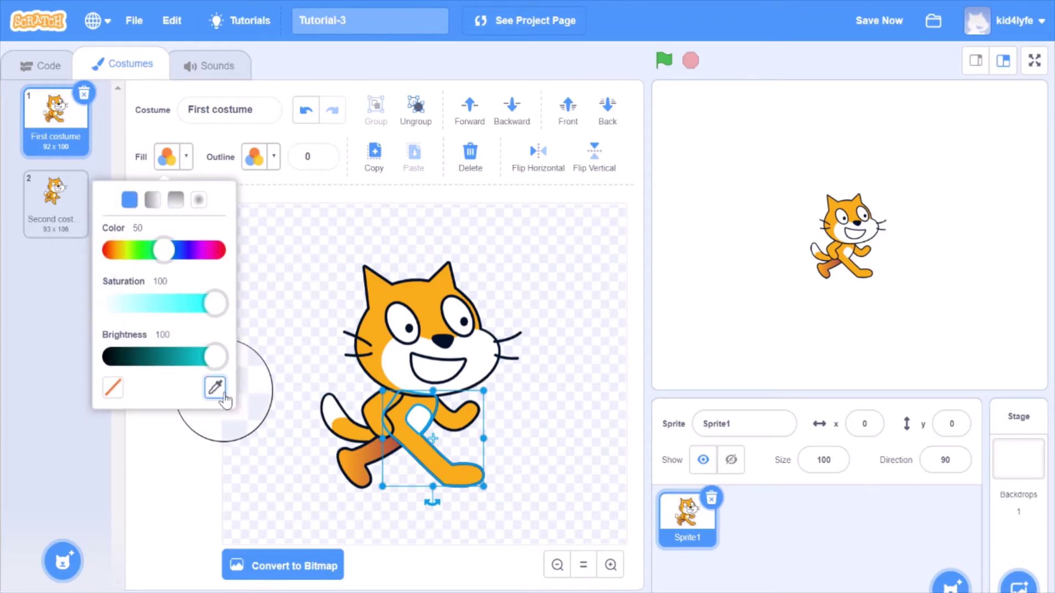
{"action": "left_click", "coordinate": [387, 443]}
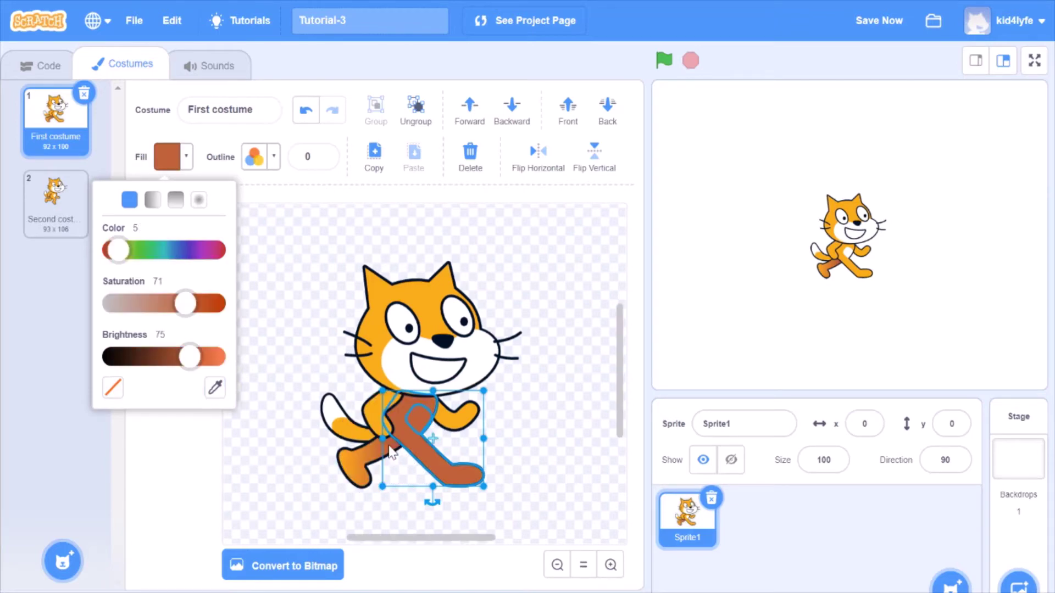
{"action": "left_click", "coordinate": [536, 436]}
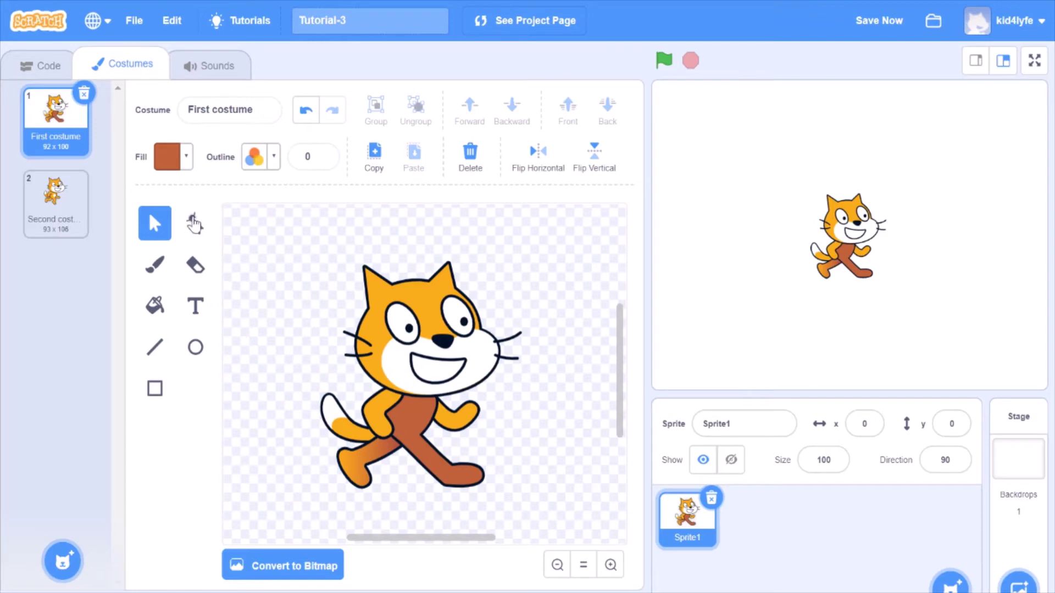
- Use the Reshape tool to slightly move a point on the upper edge of the cat's front leg
{"action": "left_click", "coordinate": [192, 224]}
{"action": "left_click", "coordinate": [454, 478]}
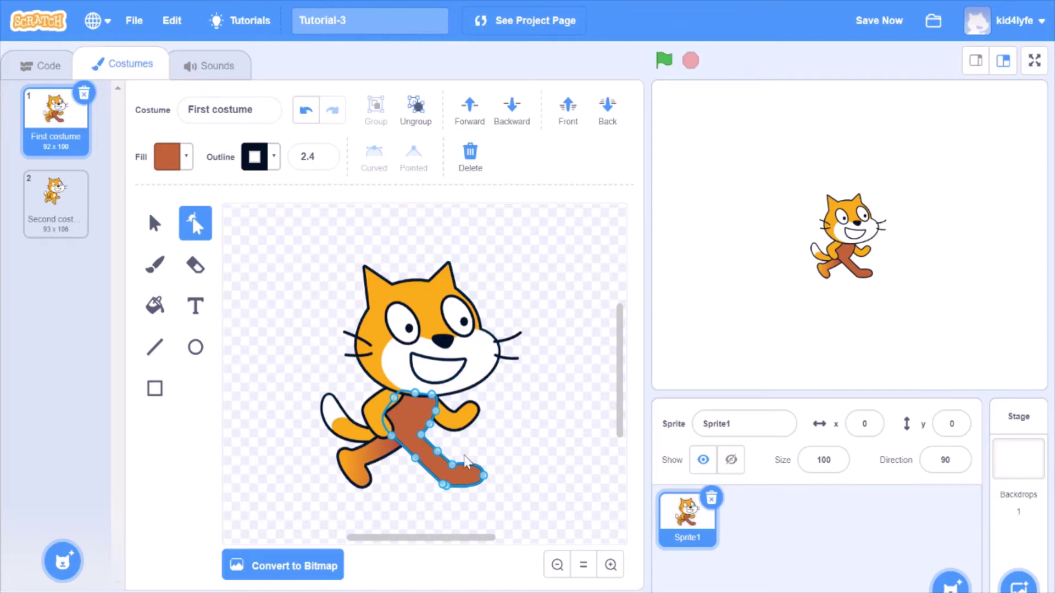
{"action": "mouse_move", "coordinate": [438, 452]}
{"action": "left_mouse_down"}
{"action": "mouse_move", "coordinate": [451, 441]}
{"action": "mouse_move", "coordinate": [435, 450]}
{"action": "left_mouse_up"}
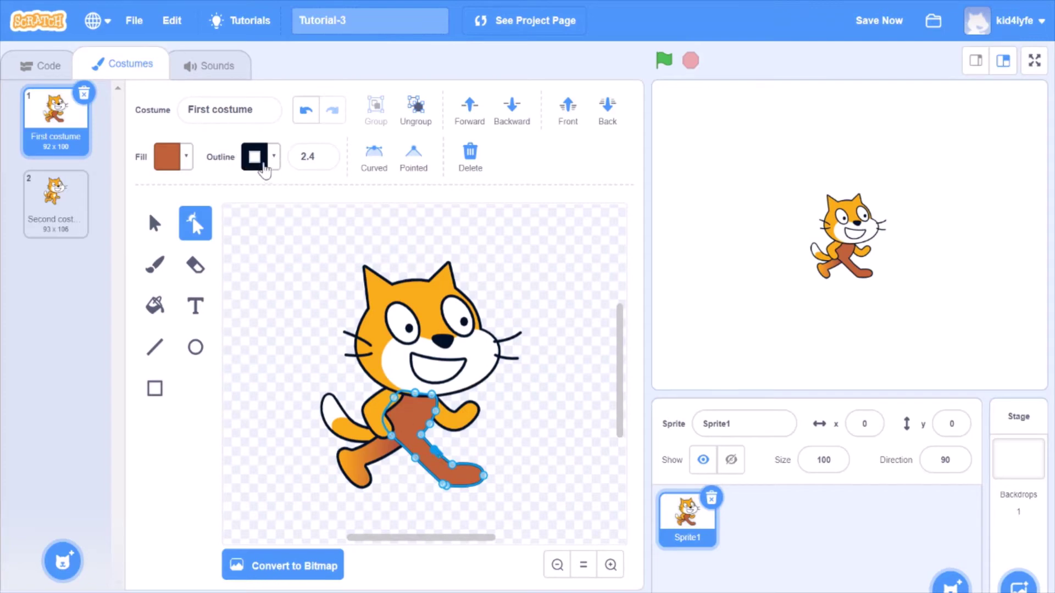
- Select the whole body and front leg group and set its outline colour to black with brightness 0
{"action": "left_click", "coordinate": [154, 223]}
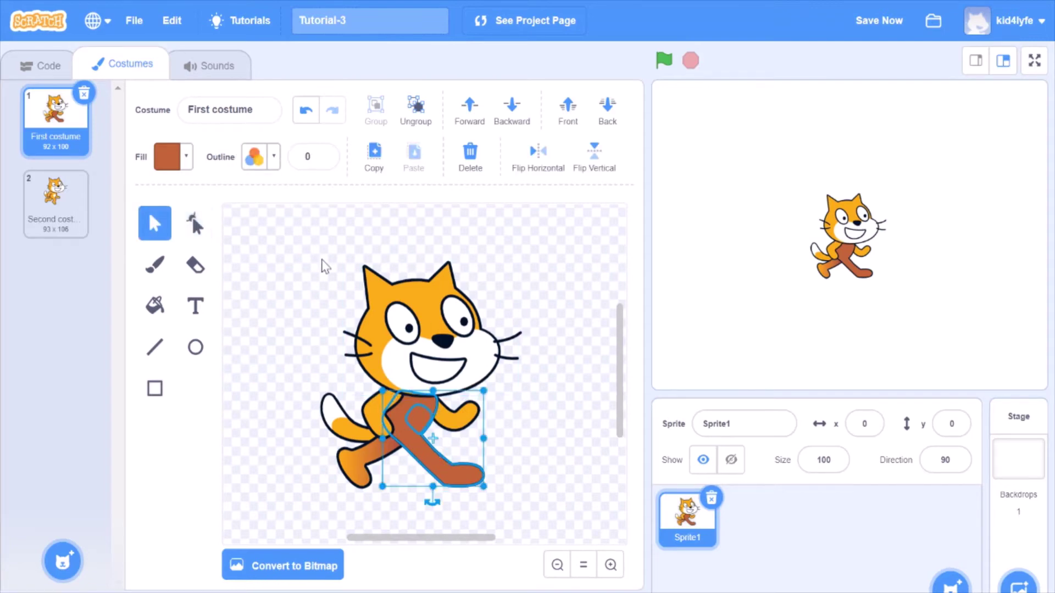
{"action": "left_click", "coordinate": [267, 164]}
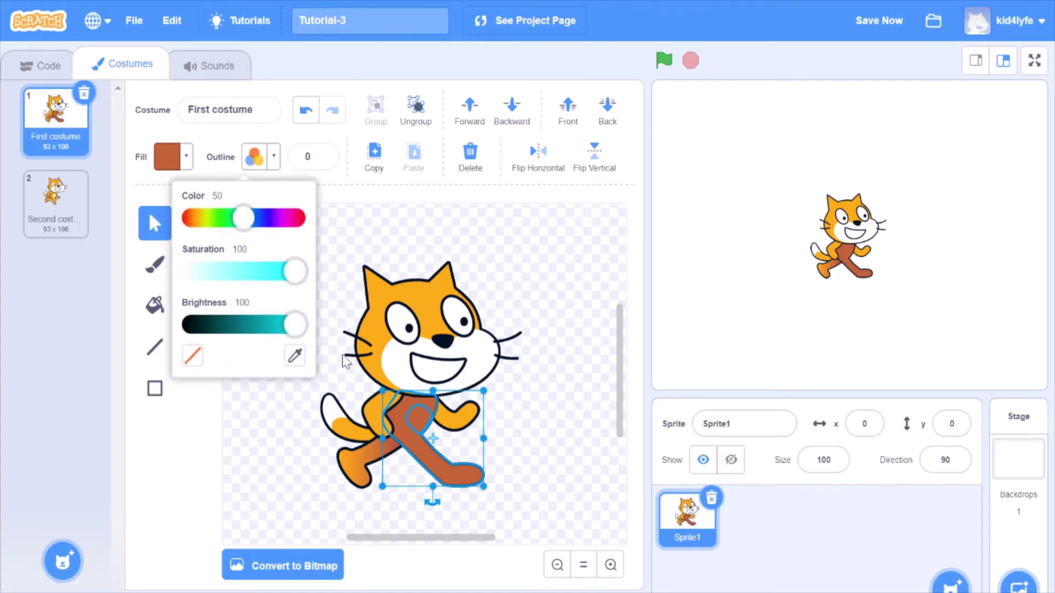
{"action": "left_click_drag", "start_coordinate": [306, 324], "coordinate": [97, 326]}
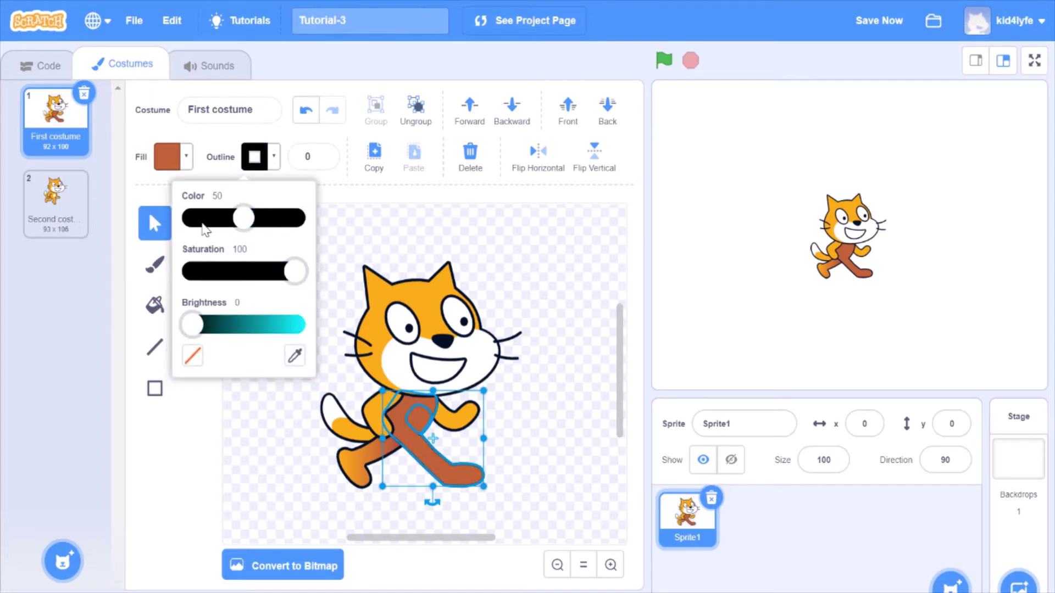
- Increase the outline width of the body and front leg group to 13 and deselect it
{"action": "left_click", "coordinate": [324, 154]}
{"action": "left_click", "coordinate": [324, 154]}
{"action": "left_click", "coordinate": [324, 154]}
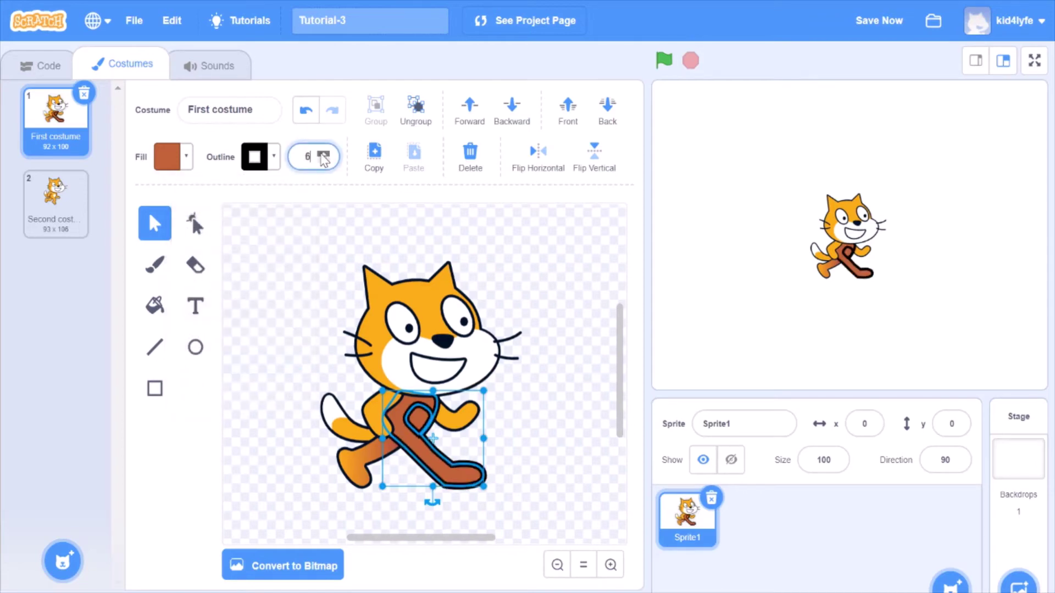
{"action": "left_click", "coordinate": [324, 155]}
{"action": "left_click", "coordinate": [324, 156]}
{"action": "left_click", "coordinate": [363, 238]}
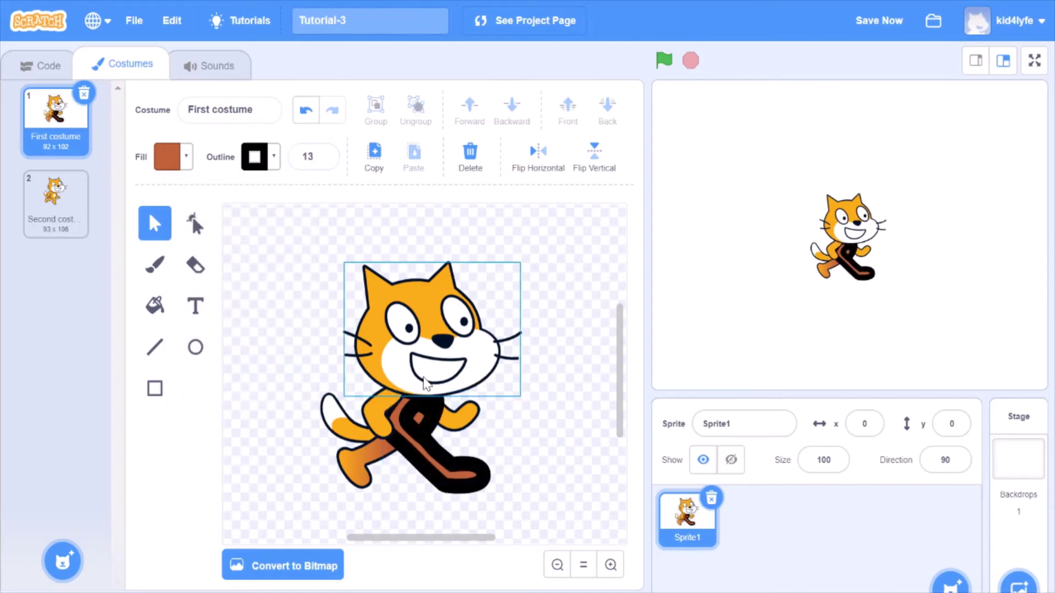
- Reselect the body and front leg group and reduce its outline width to 1, then clear the selection
{"action": "left_click", "coordinate": [450, 470]}
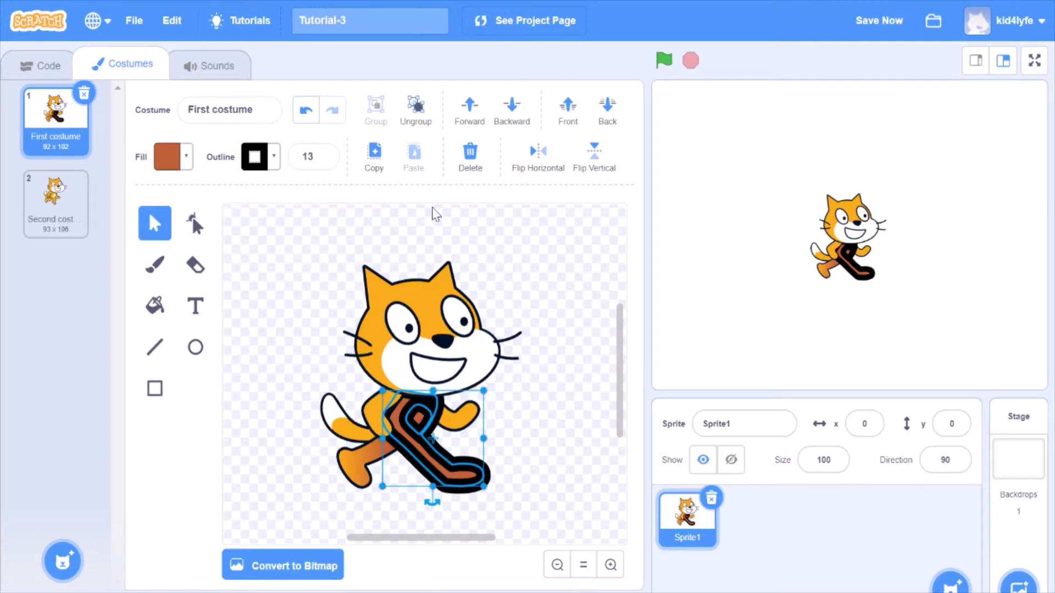
{"action": "left_click", "coordinate": [323, 160]}
{"action": "left_click", "coordinate": [323, 160]}
{"action": "left_click", "coordinate": [323, 160]}
{"action": "left_click", "coordinate": [323, 161]}
{"action": "left_click", "coordinate": [323, 161]}
{"action": "left_click", "coordinate": [324, 161]}
{"action": "left_click", "coordinate": [324, 161]}
{"action": "left_click", "coordinate": [323, 161]}
{"action": "left_click", "coordinate": [324, 161]}
{"action": "left_click", "coordinate": [323, 161]}
{"action": "left_click", "coordinate": [324, 161]}
{"action": "left_click", "coordinate": [324, 161]}
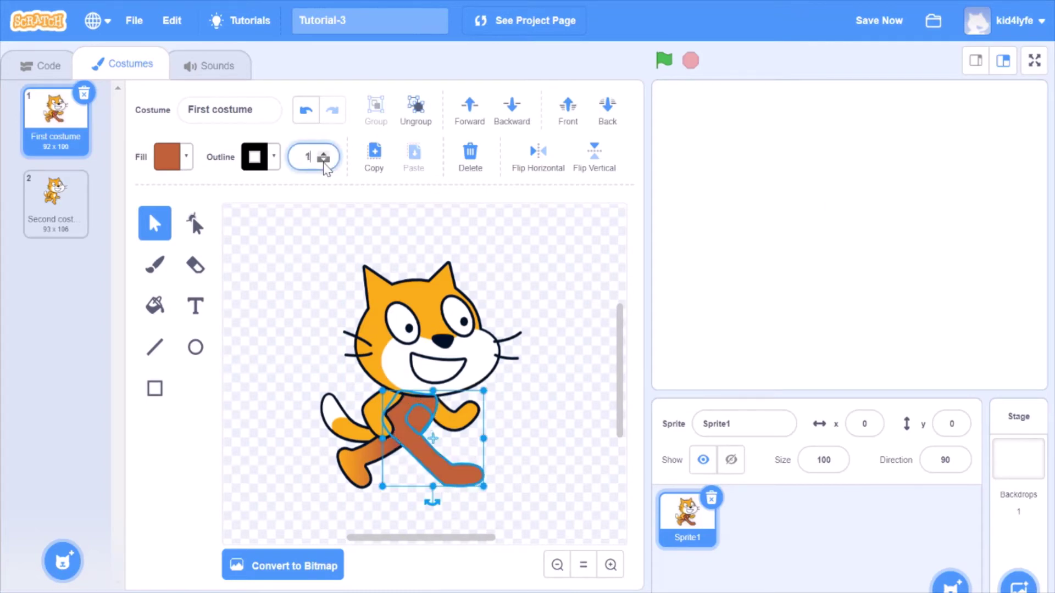
{"action": "left_click", "coordinate": [324, 161]}
{"action": "left_click", "coordinate": [324, 155]}
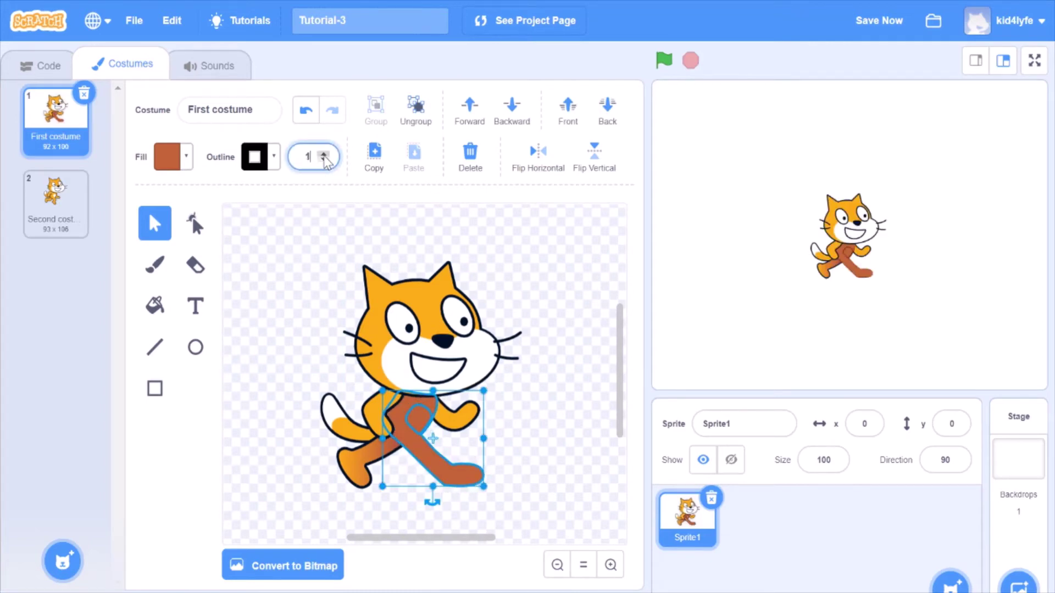
{"action": "left_click", "coordinate": [284, 305]}
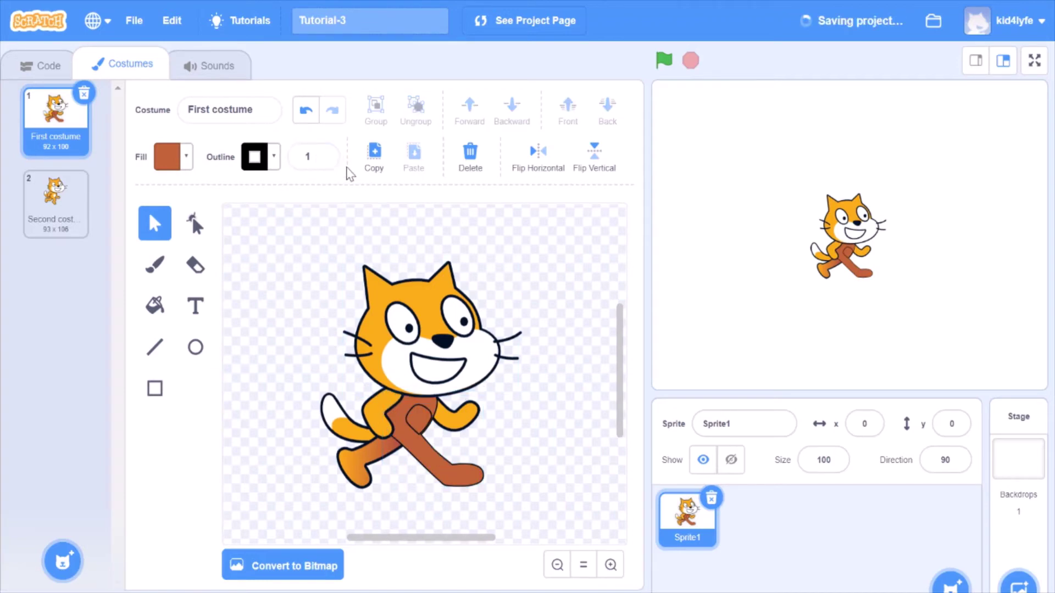
{"action": "left_click", "coordinate": [322, 160]}
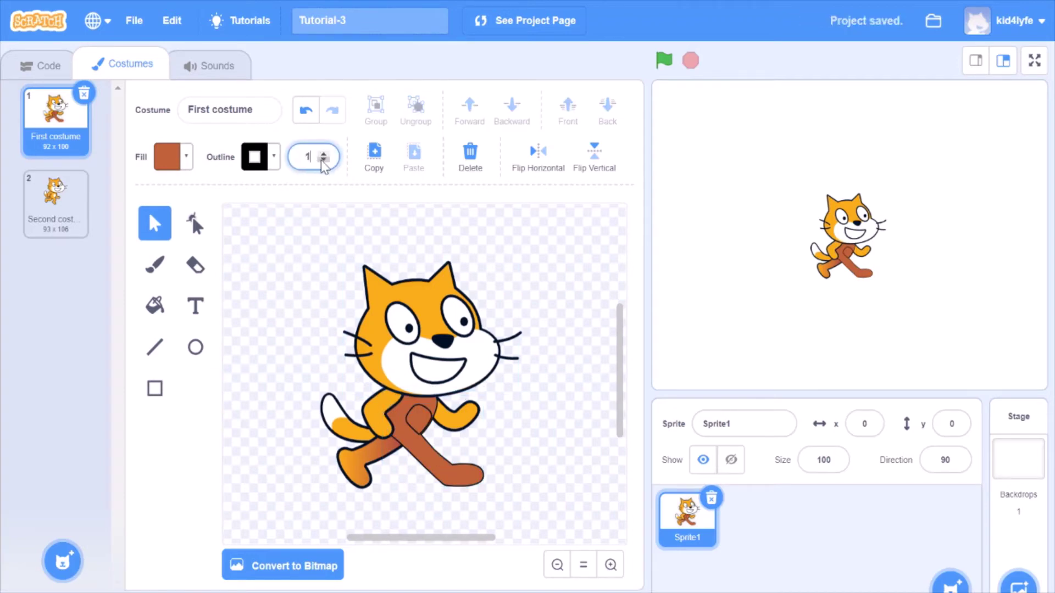
- Set the outline width to 0 and the fill to transparent with nothing selected
{"action": "left_click", "coordinate": [323, 160]}
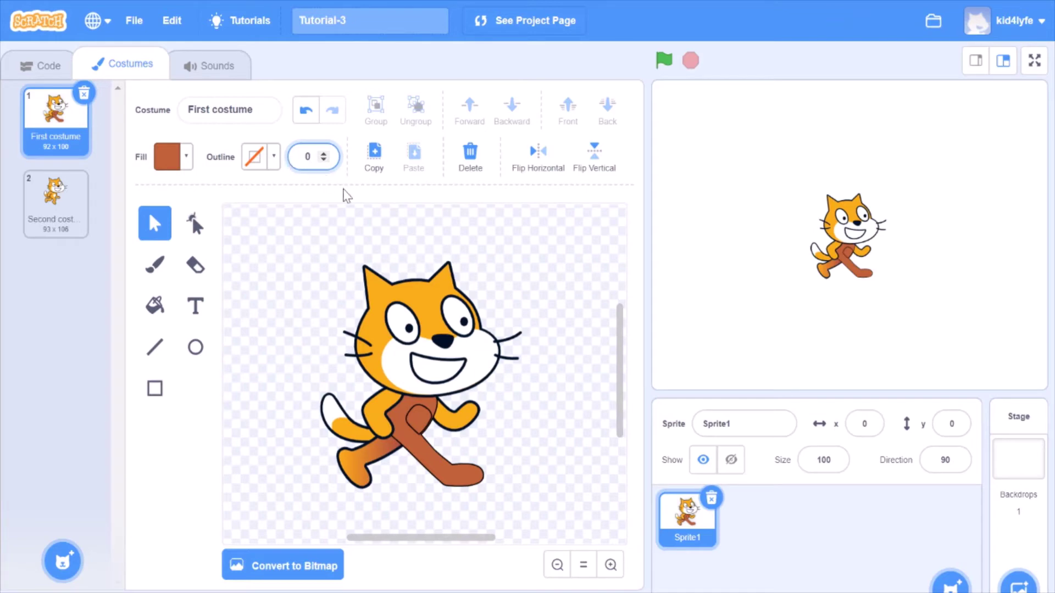
{"action": "left_click", "coordinate": [187, 173]}
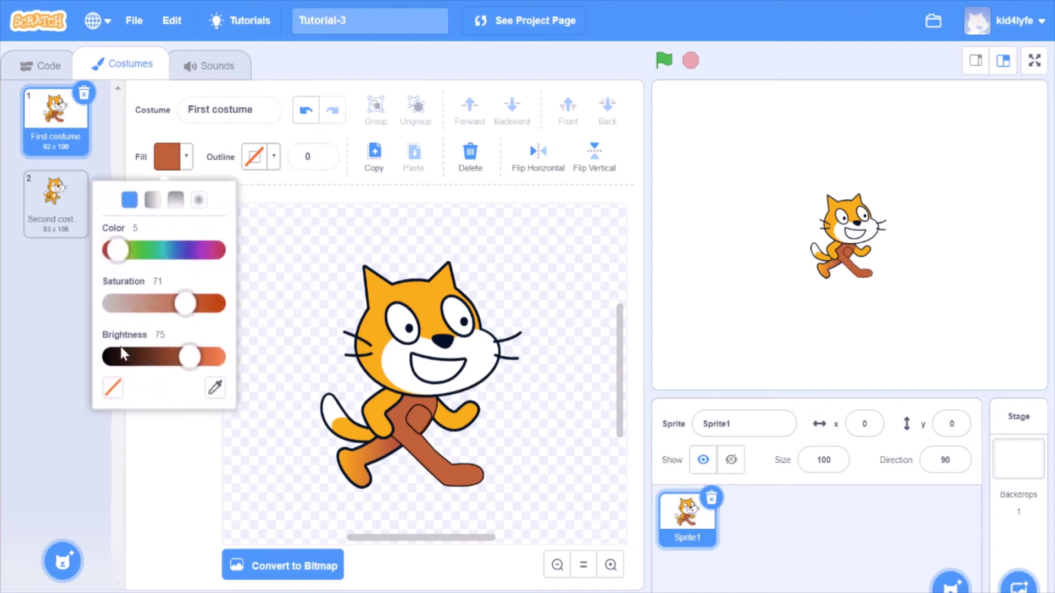
{"action": "left_click", "coordinate": [113, 390]}
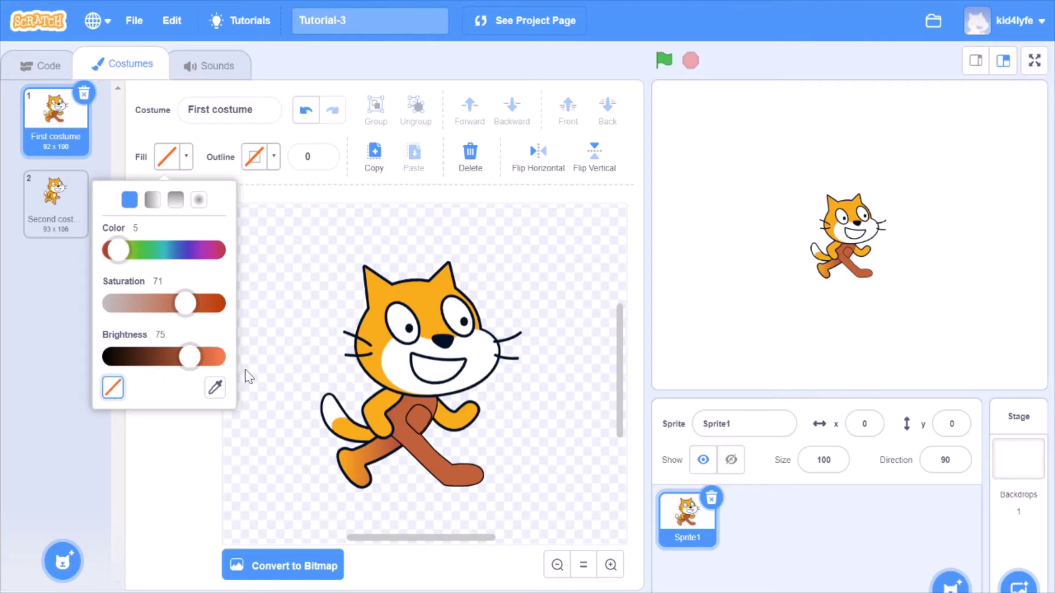
- Select the body and front leg group, make its fill transparent and deselect it
{"action": "left_click", "coordinate": [401, 408]}
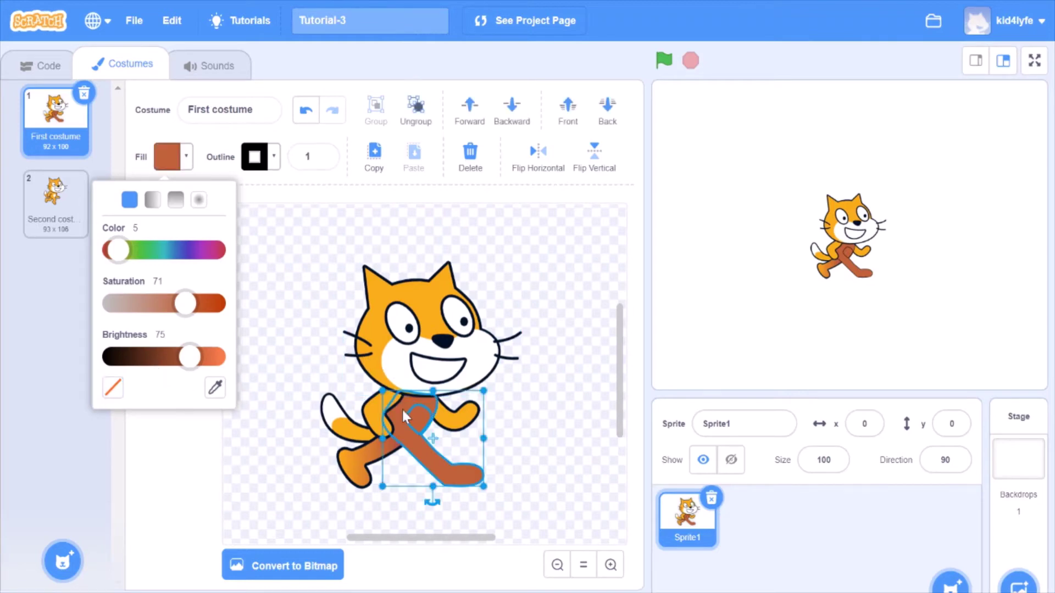
{"action": "left_click", "coordinate": [187, 164]}
{"action": "left_click", "coordinate": [113, 388]}
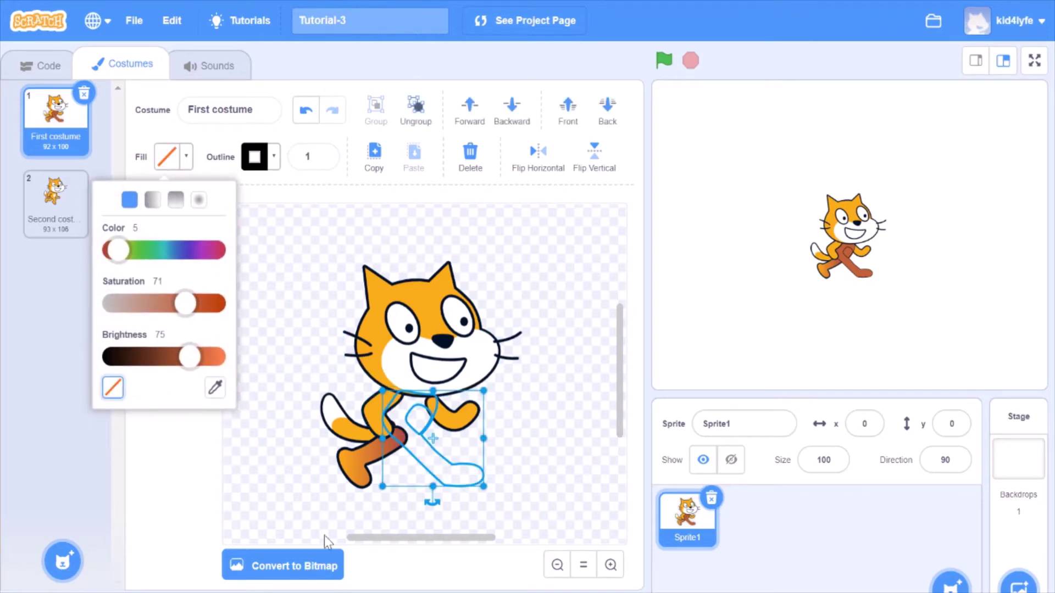
{"action": "left_click", "coordinate": [384, 530]}
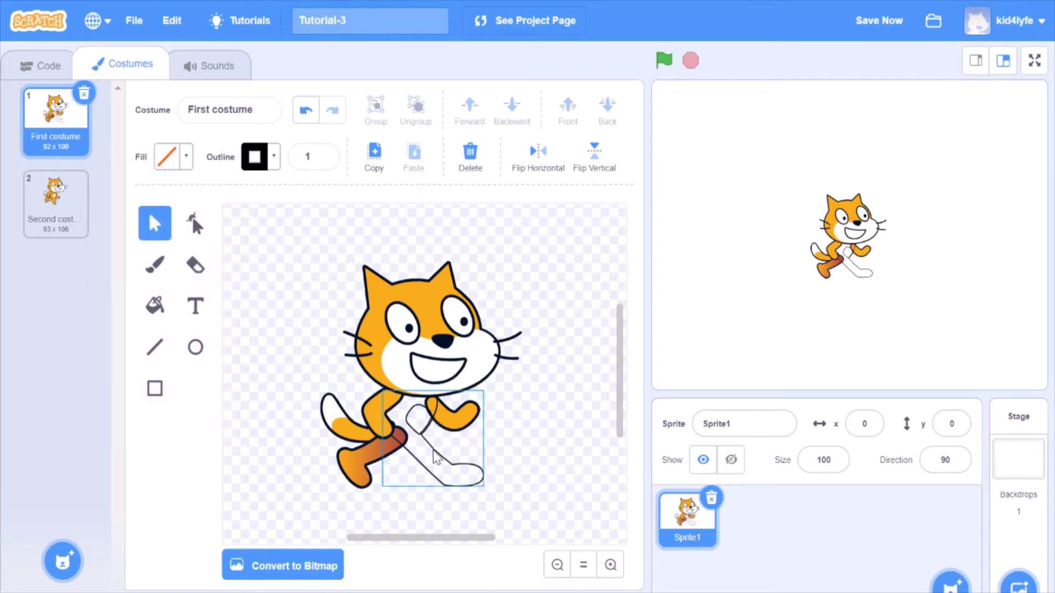
- Undo the fill removal and all the outline width and colour changes on the body and front leg group
{"action": "left_click", "coordinate": [306, 112]}
{"action": "left_click", "coordinate": [309, 113]}
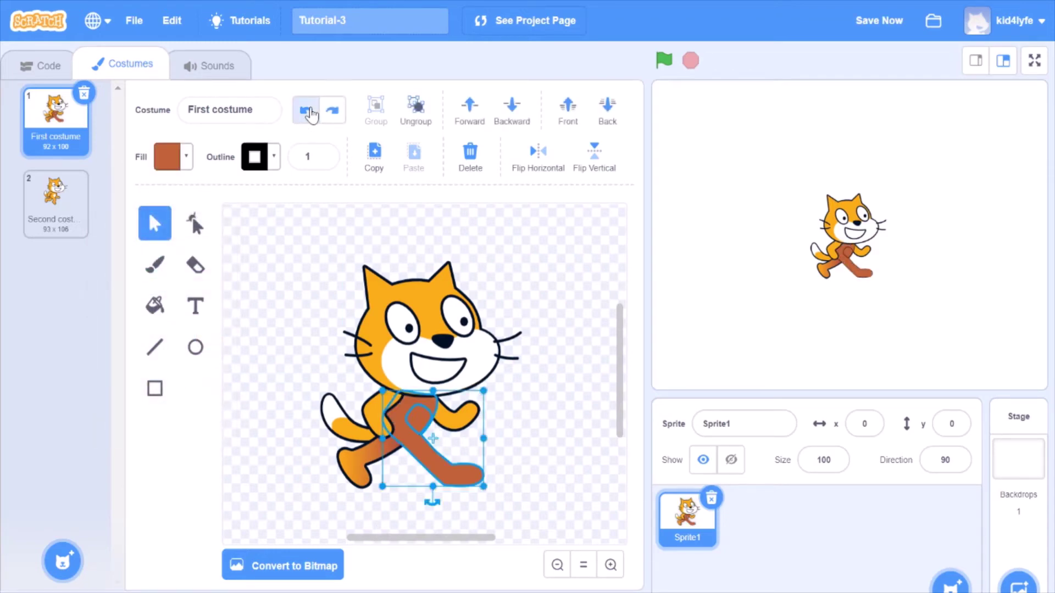
{"action": "left_click", "coordinate": [310, 113]}
{"action": "left_click", "coordinate": [310, 113]}
{"action": "left_click", "coordinate": [310, 113]}
{"action": "left_click", "coordinate": [311, 113]}
{"action": "left_click", "coordinate": [310, 113]}
{"action": "left_click", "coordinate": [310, 113]}
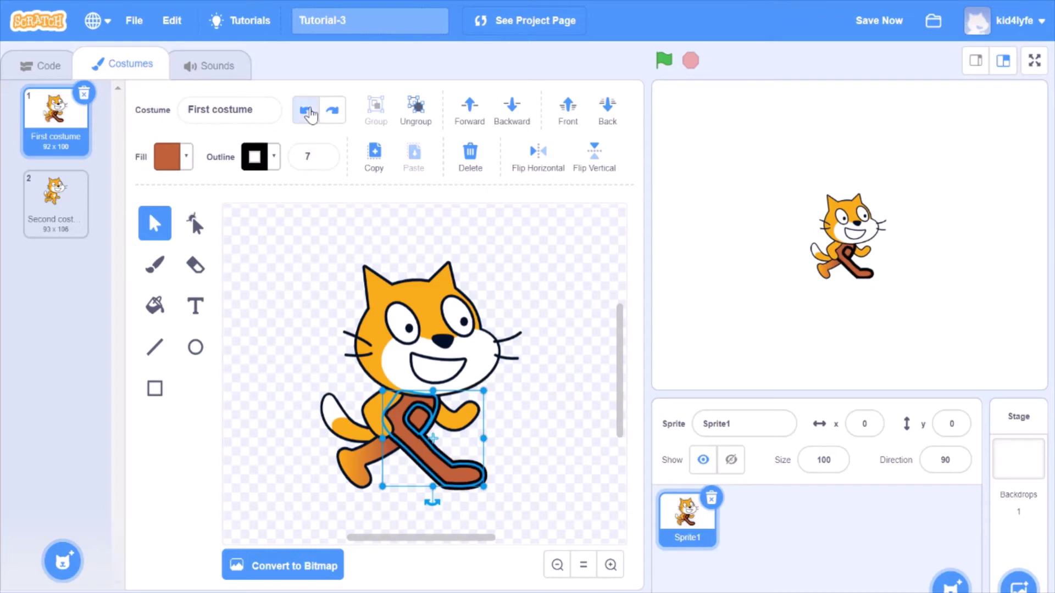
{"action": "left_click", "coordinate": [310, 113]}
{"action": "left_click", "coordinate": [310, 114]}
{"action": "left_click", "coordinate": [310, 113]}
{"action": "left_click", "coordinate": [310, 113]}
{"action": "left_click", "coordinate": [310, 113]}
{"action": "left_click", "coordinate": [310, 114]}
{"action": "left_click", "coordinate": [310, 113]}
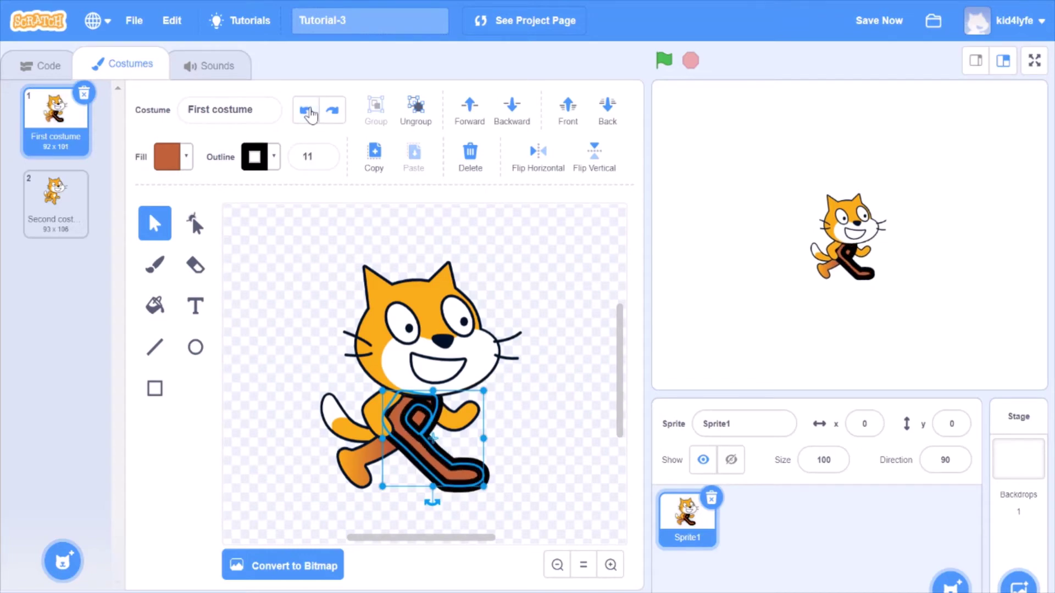
{"action": "left_click", "coordinate": [310, 113]}
{"action": "left_click", "coordinate": [310, 113]}
{"action": "left_click", "coordinate": [310, 113]}
{"action": "left_click", "coordinate": [310, 113]}
{"action": "left_click", "coordinate": [310, 114]}
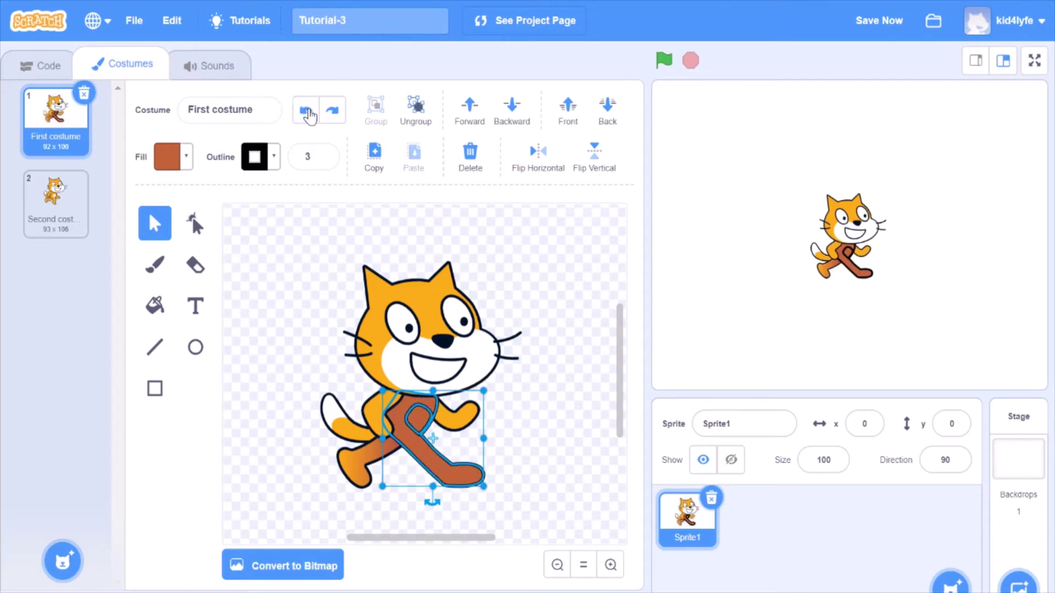
{"action": "left_click", "coordinate": [310, 113]}
{"action": "left_click", "coordinate": [310, 113]}
{"action": "left_click", "coordinate": [310, 114]}
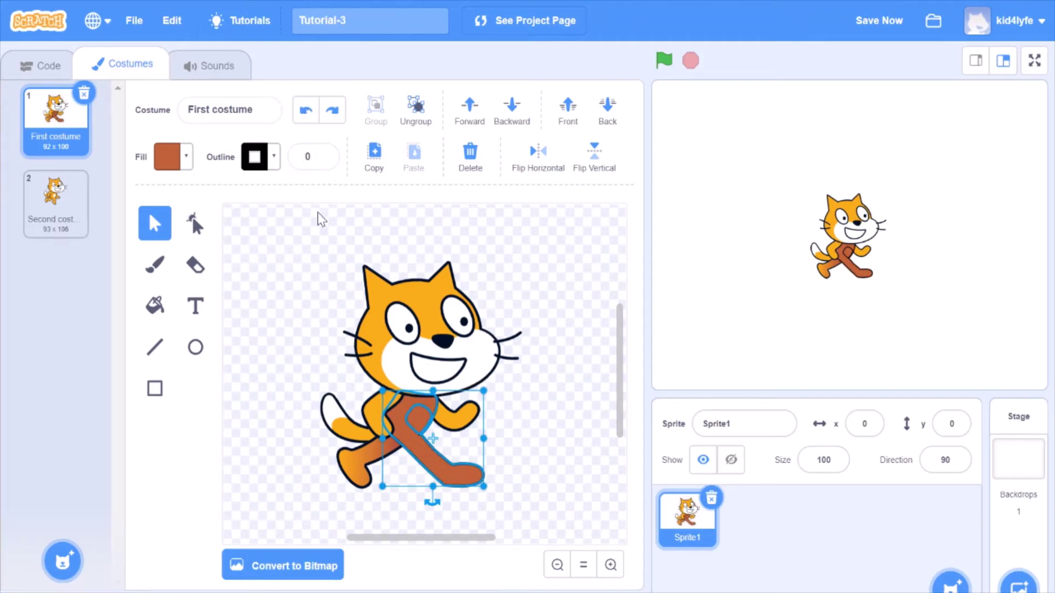
{"action": "key", "text": "ctrl+z"}
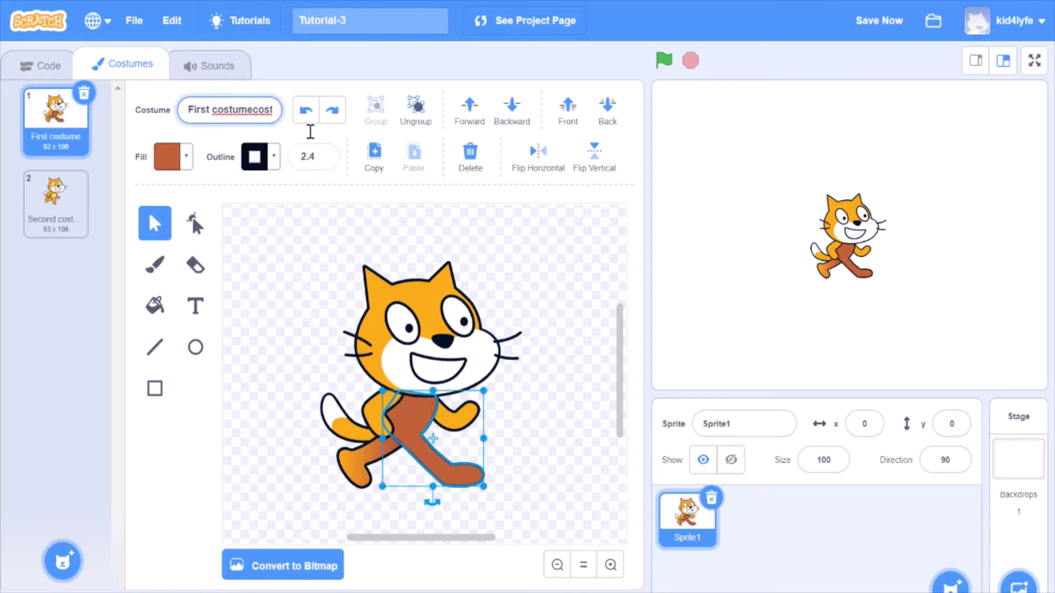
- Shorten the costume's name to "First" by removing the surplus text after that word
{"action": "left_click_drag", "start_coordinate": [215, 108], "coordinate": [340, 129]}
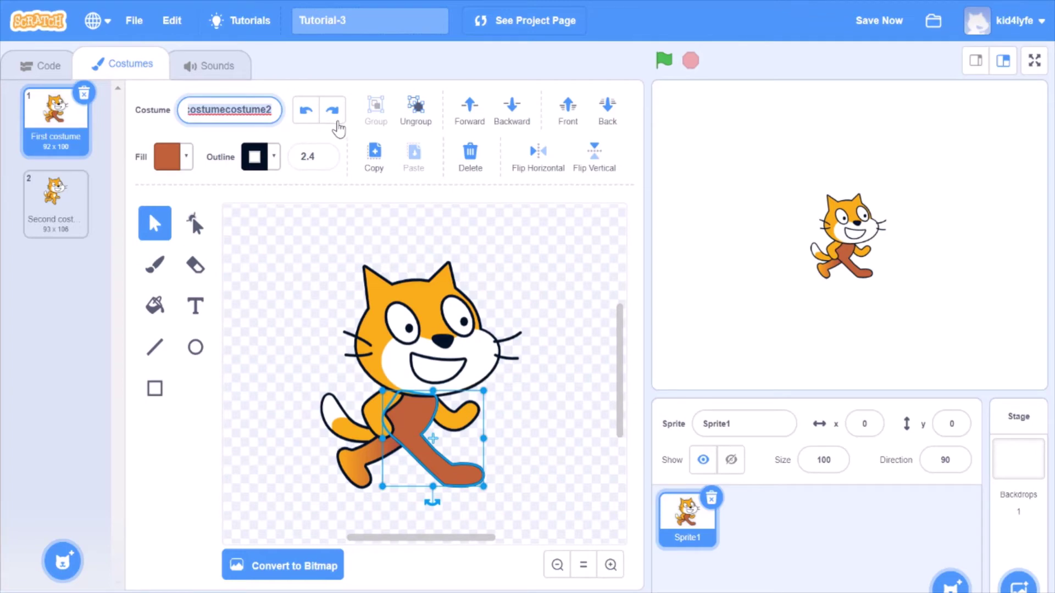
{"action": "key", "text": "BackSpace"}
{"action": "left_click", "coordinate": [308, 361]}
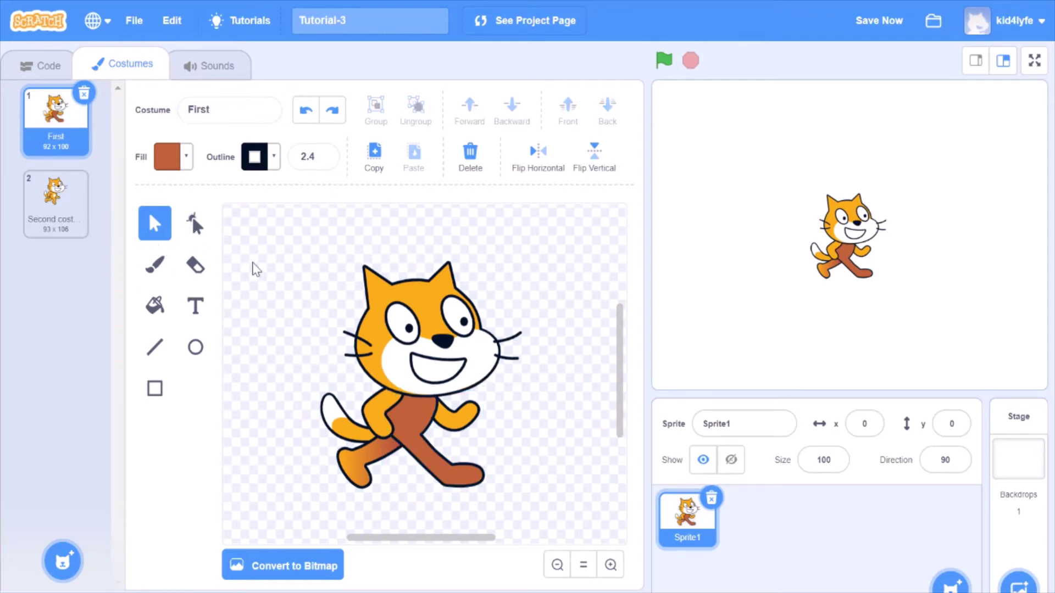
- Fill the body with front leg and the back leg with solid orange sampled from the cat's arm
{"action": "left_click", "coordinate": [155, 306]}
{"action": "left_click", "coordinate": [178, 166]}
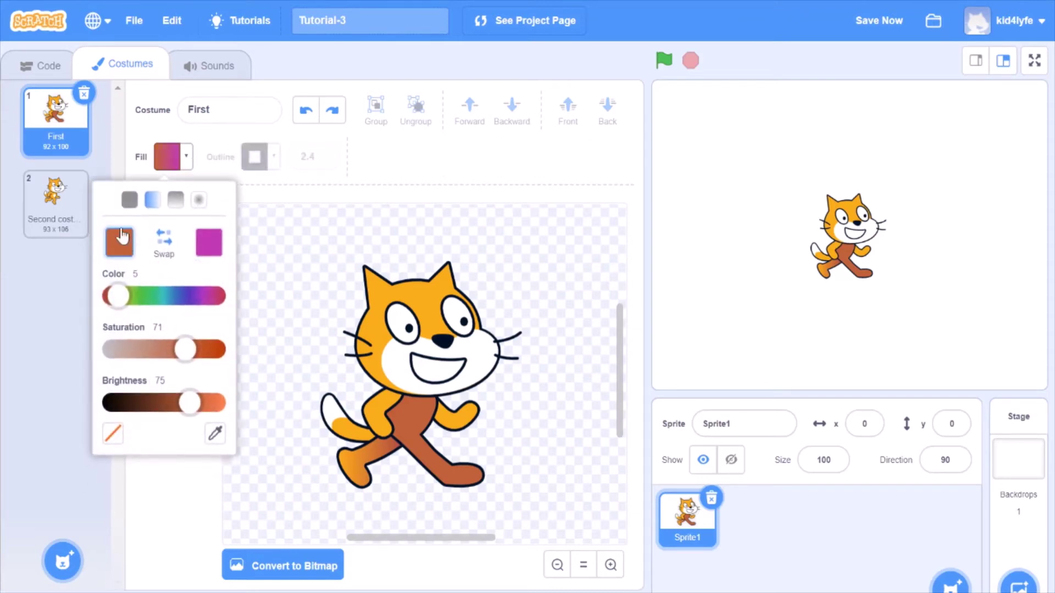
{"action": "left_click", "coordinate": [131, 202]}
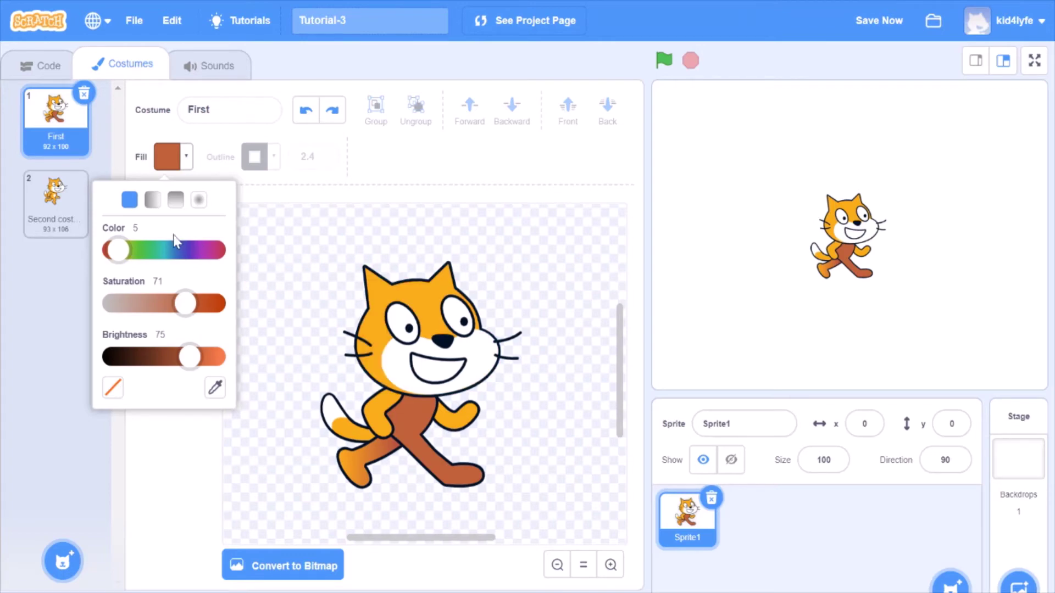
{"action": "left_click", "coordinate": [214, 388]}
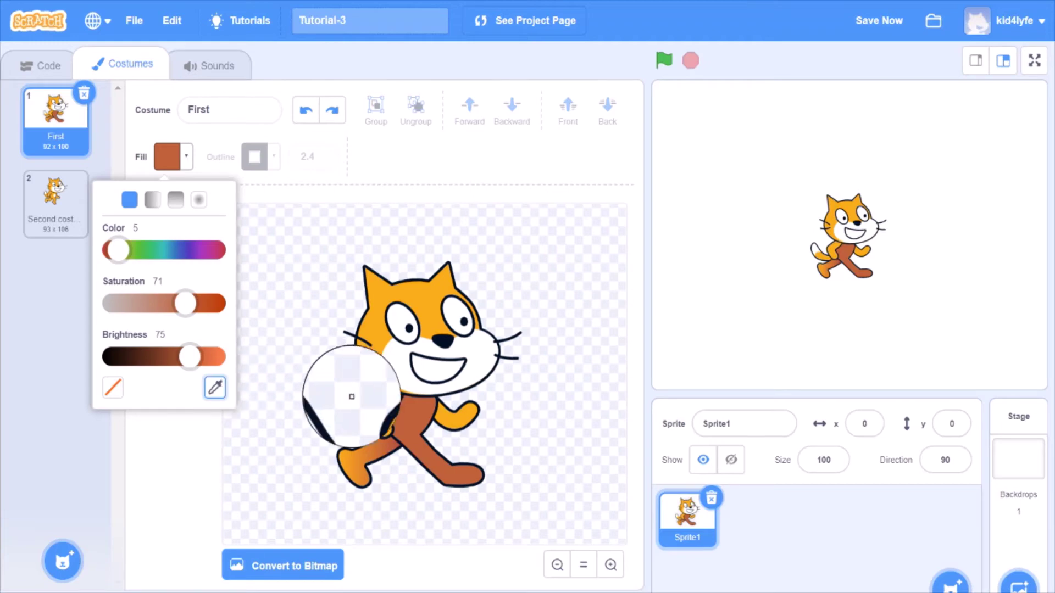
{"action": "left_click", "coordinate": [370, 408]}
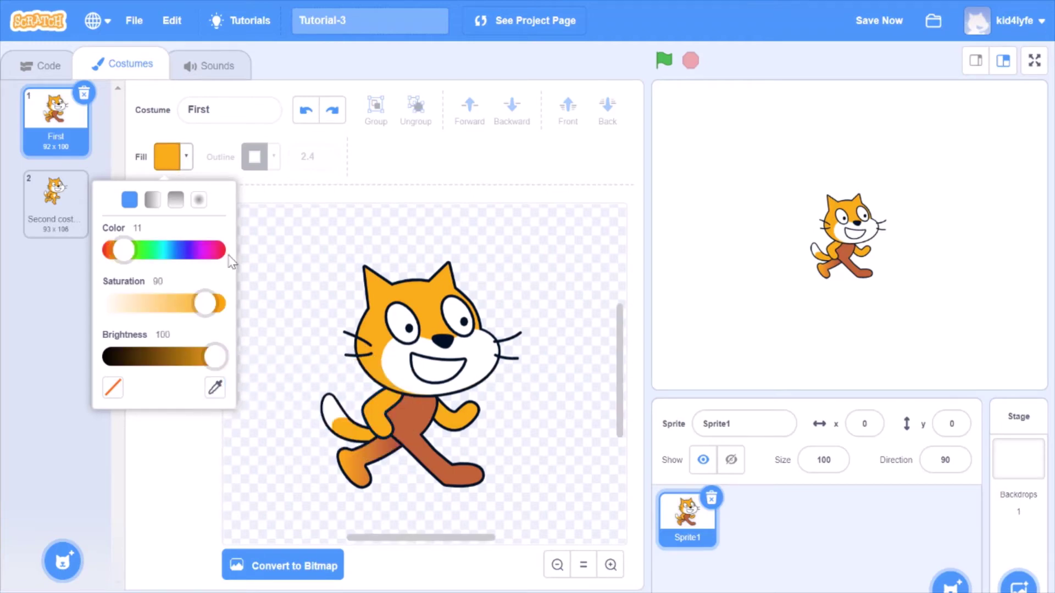
{"action": "left_click", "coordinate": [269, 334]}
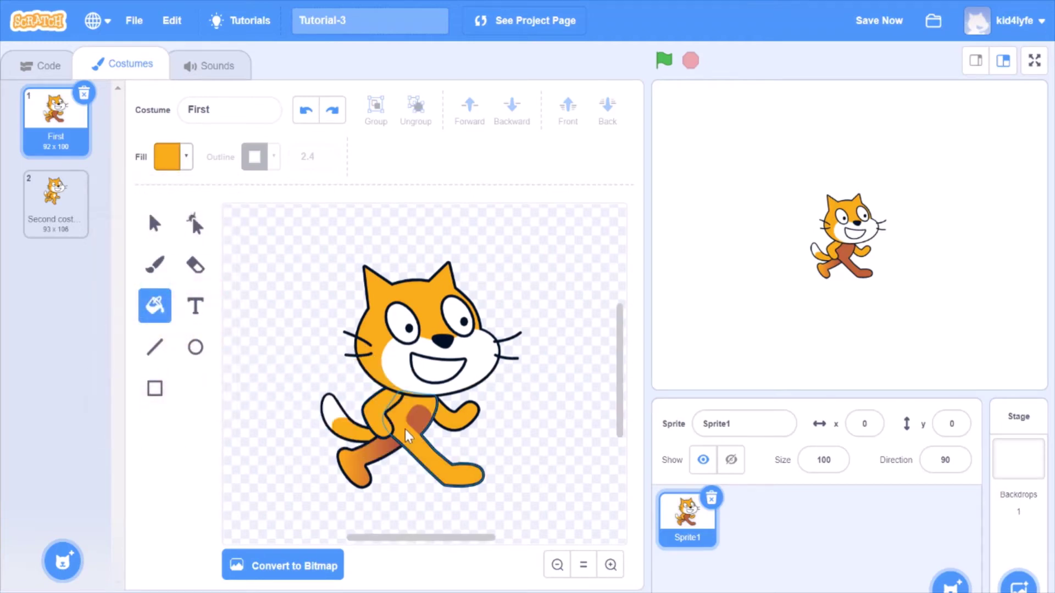
{"action": "left_click", "coordinate": [416, 441]}
{"action": "left_click", "coordinate": [368, 459]}
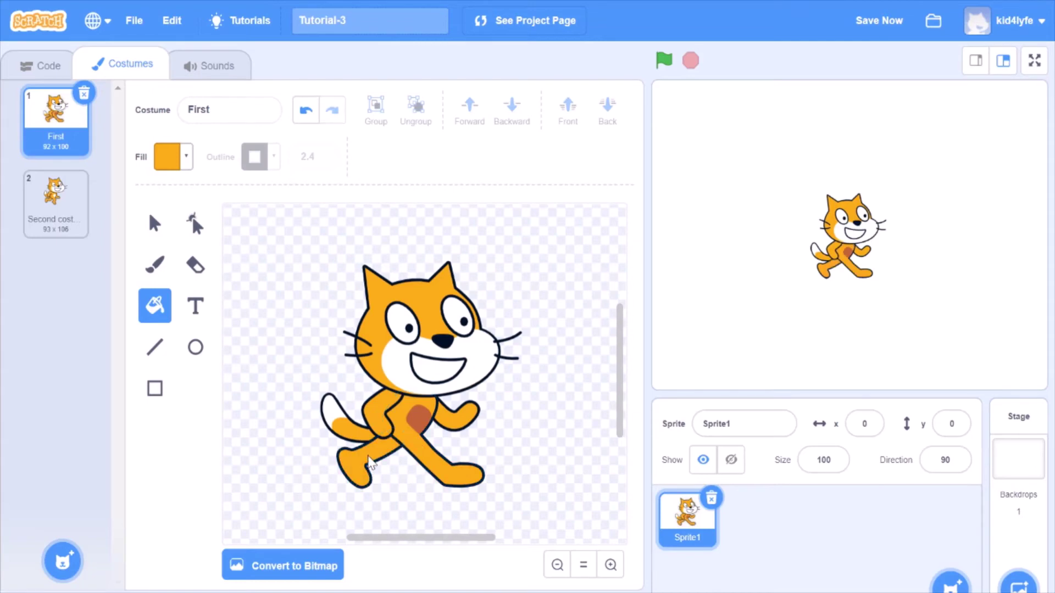
- Set the fill colour's saturation to 0 and fill the cat's belly patch with the resulting white
{"action": "left_click", "coordinate": [184, 159]}
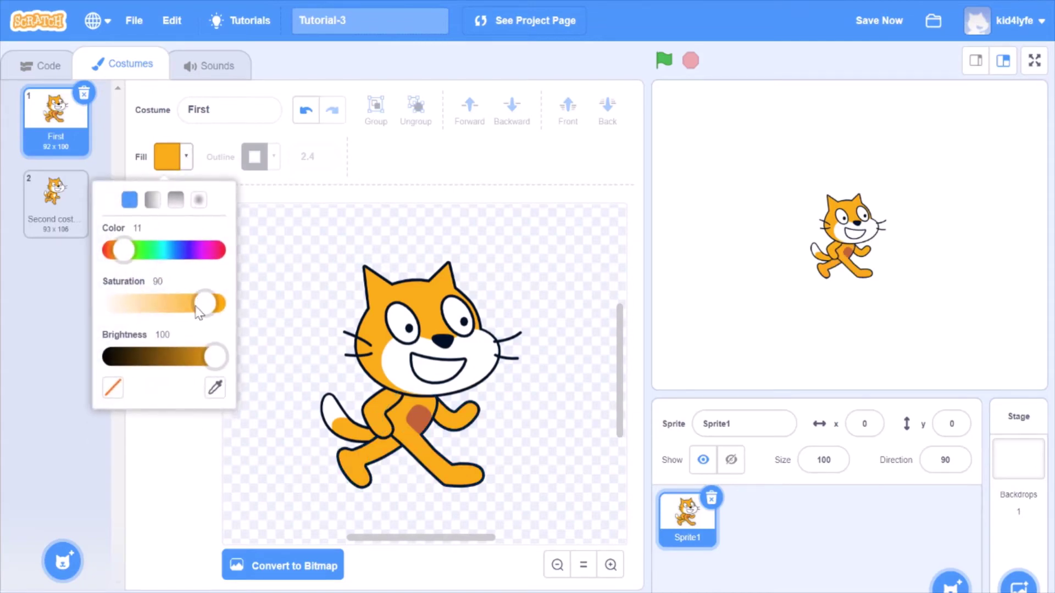
{"action": "left_click_drag", "start_coordinate": [197, 307], "coordinate": [6, 321]}
{"action": "left_click", "coordinate": [421, 419]}
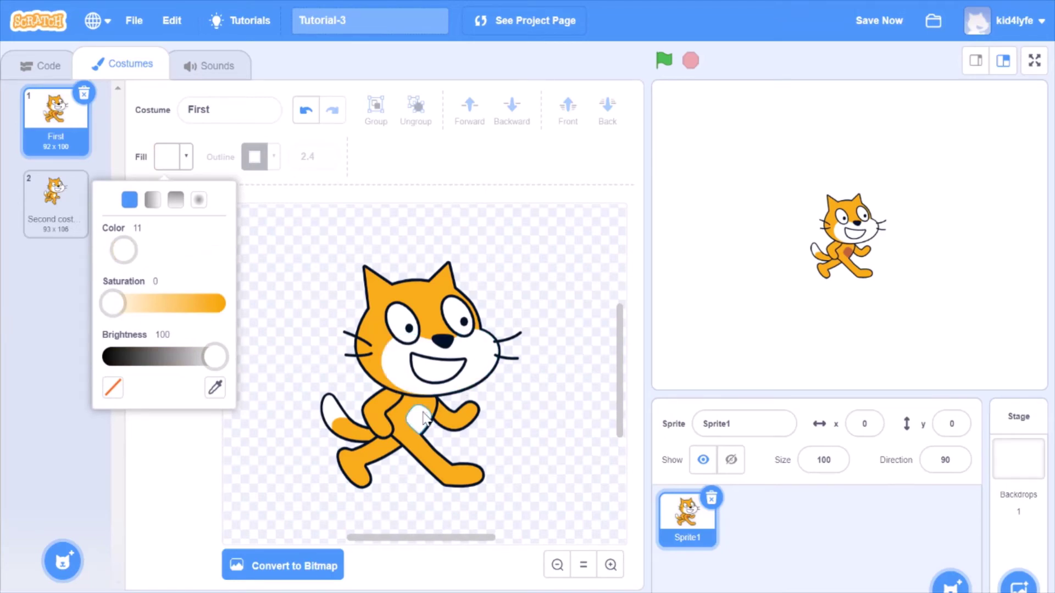
{"action": "left_click", "coordinate": [423, 419]}
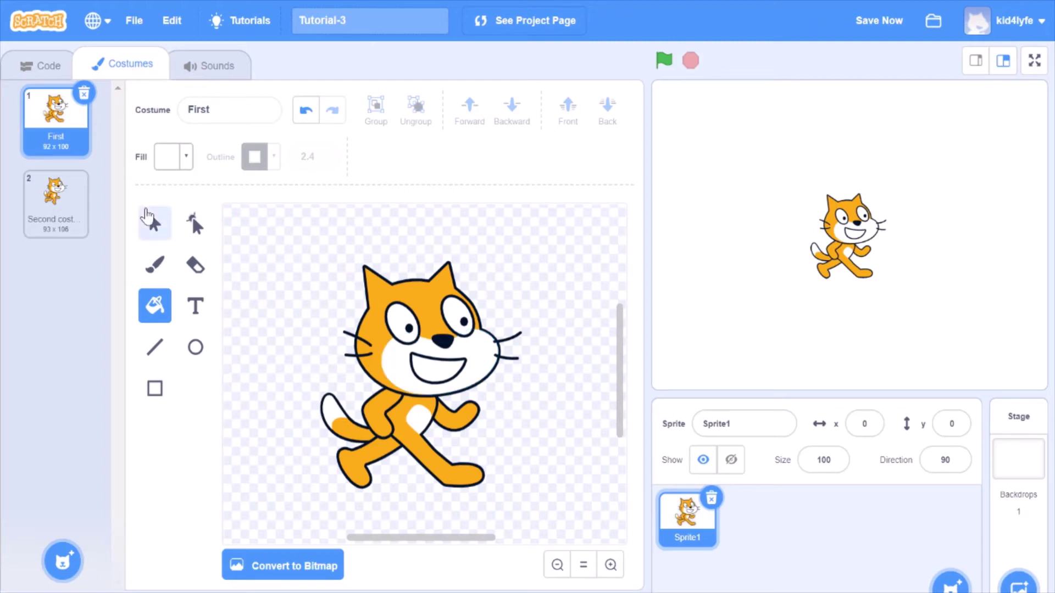
- Select the cat's head group, ungroup it into separate parts and clear the selection
{"action": "left_click", "coordinate": [154, 223]}
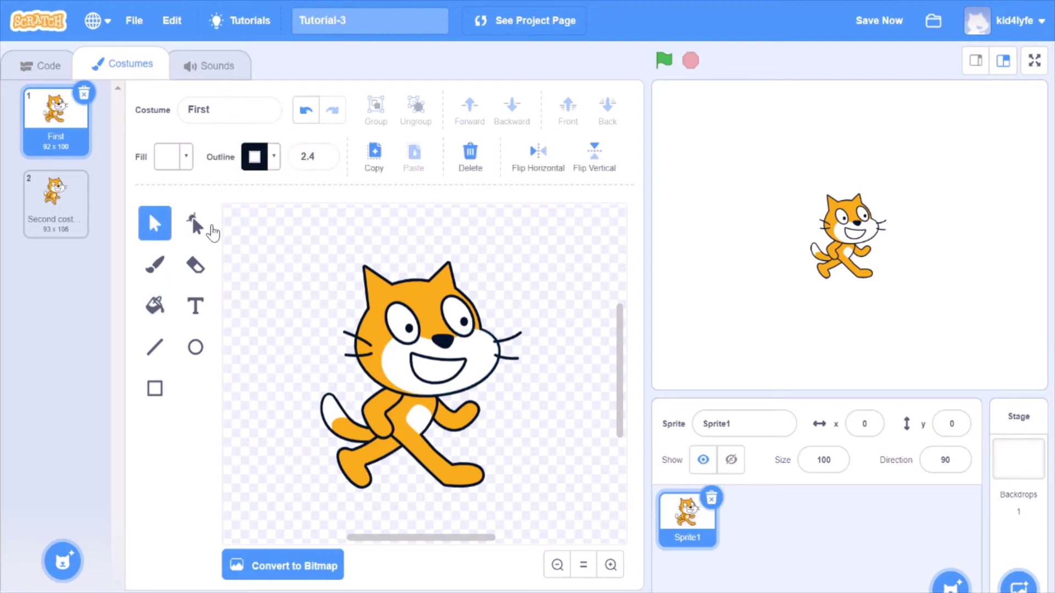
{"action": "left_click", "coordinate": [424, 387]}
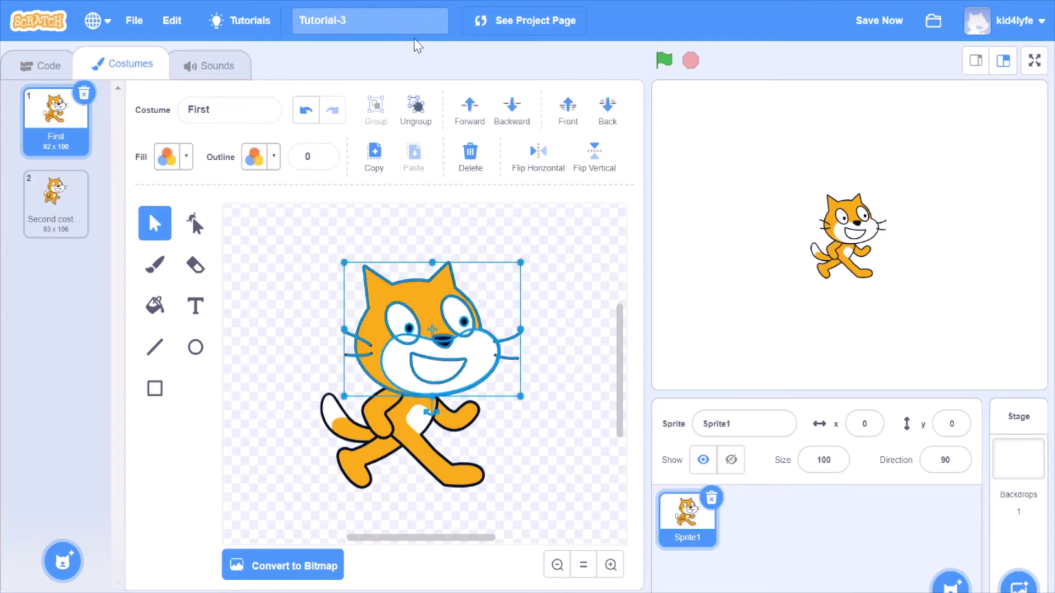
{"action": "left_click", "coordinate": [415, 107]}
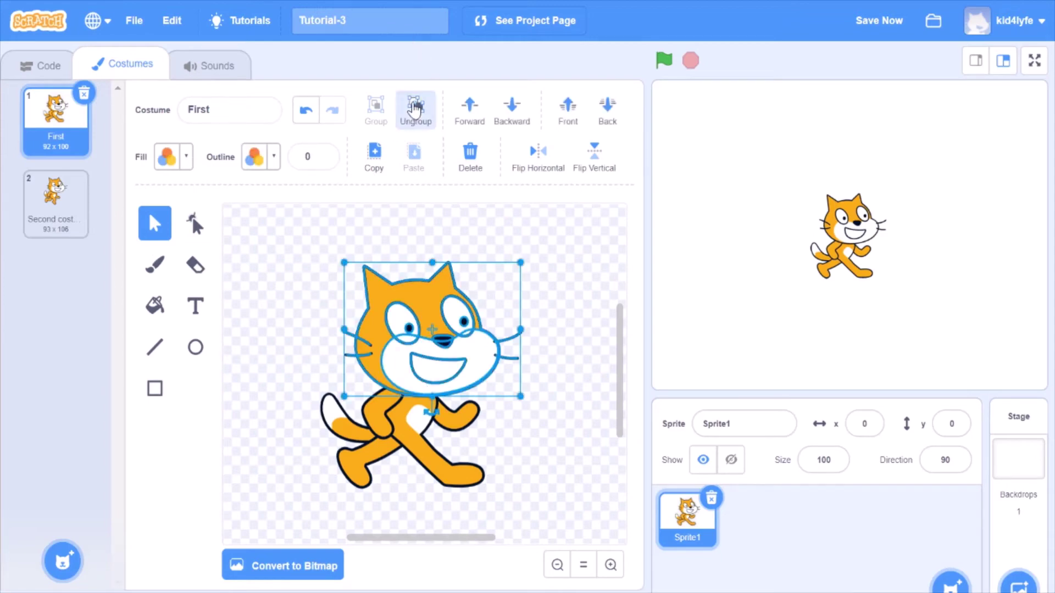
{"action": "left_click", "coordinate": [512, 229]}
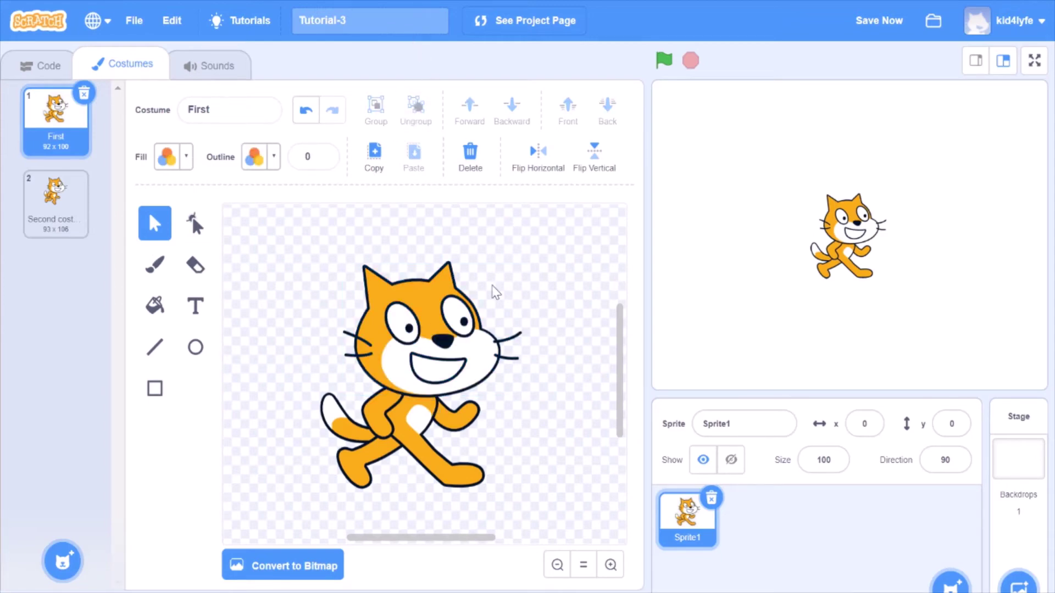
- Select the white muzzle, nudge it right across the whiskers and back left to just beside its original place, and deselect it
{"action": "left_click", "coordinate": [491, 363]}
{"action": "key", "text": "Right"}
{"action": "key", "text": "Right"}
{"action": "key", "text": "Right"}
{"action": "key", "text": "Right"}
{"action": "key", "text": "Right"}
{"action": "key", "text": "Right"}
{"action": "key", "text": "Right"}
{"action": "key", "text": "Right"}
{"action": "key", "text": "Right"}
{"action": "key", "text": "Right"}
{"action": "key", "text": "Right"}
{"action": "key", "text": "Right"}
{"action": "key", "text": "Right"}
{"action": "key", "text": "Right"}
{"action": "key", "text": "Right"}
{"action": "key", "text": "Right"}
{"action": "key", "text": "Right"}
{"action": "key", "text": "Right"}
{"action": "key", "text": "Right"}
{"action": "key", "text": "Right"}
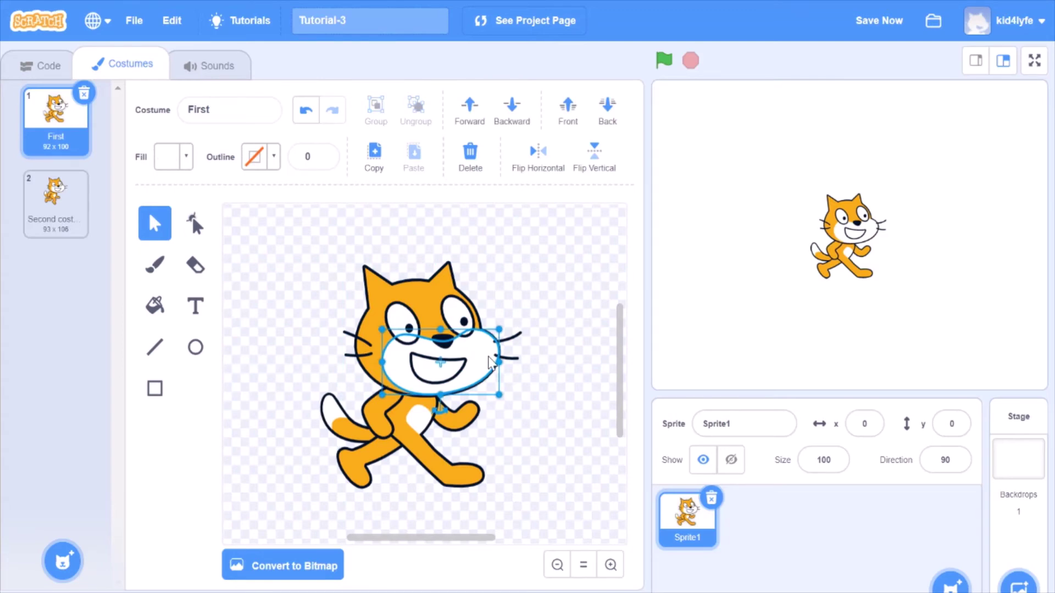
{"action": "key", "text": "Left"}
{"action": "key", "text": "Left"}
{"action": "key", "text": "Left"}
{"action": "key", "text": "Left"}
{"action": "key", "text": "Left"}
{"action": "key", "text": "Left"}
{"action": "key", "text": "Left"}
{"action": "key", "text": "Left"}
{"action": "key", "text": "Left"}
{"action": "key", "text": "Left"}
{"action": "key", "text": "Left"}
{"action": "key", "text": "Left"}
{"action": "key", "text": "Left"}
{"action": "key", "text": "Left"}
{"action": "key", "text": "Left"}
{"action": "key", "text": "Left"}
{"action": "key", "text": "Left"}
{"action": "key", "text": "Left"}
{"action": "key", "text": "Left"}
{"action": "key", "text": "Left"}
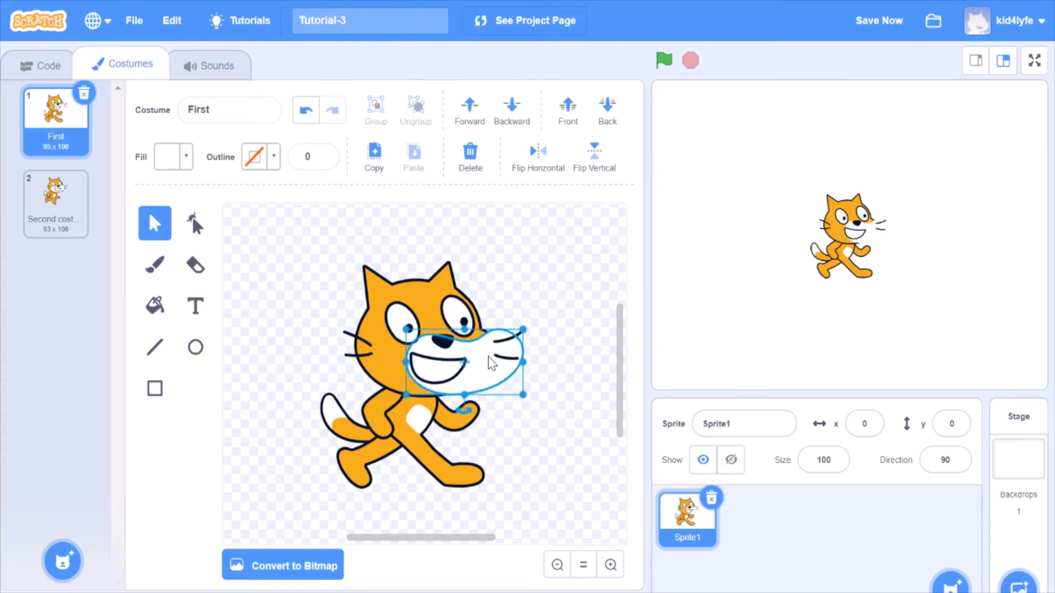
{"action": "key", "text": "Right"}
{"action": "key", "text": "Right"}
{"action": "key", "text": "Right"}
{"action": "key", "text": "Right"}
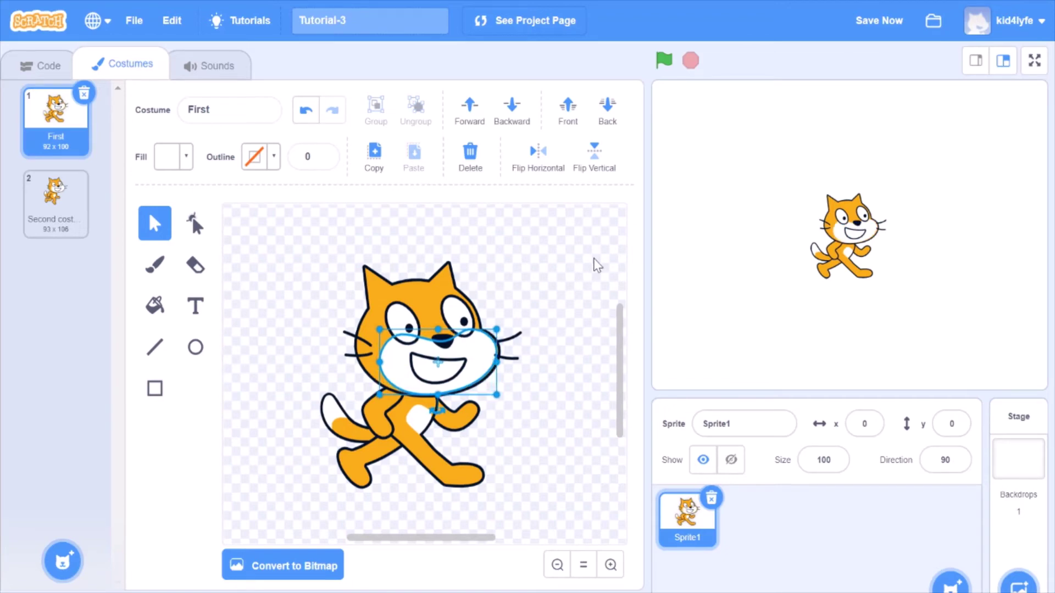
{"action": "left_click", "coordinate": [598, 265]}
- Select all the parts of the cat's head together, group them and clear the selection
{"action": "left_click", "coordinate": [468, 371]}
{"action": "left_click_drag", "start_coordinate": [324, 265], "coordinate": [582, 376]}
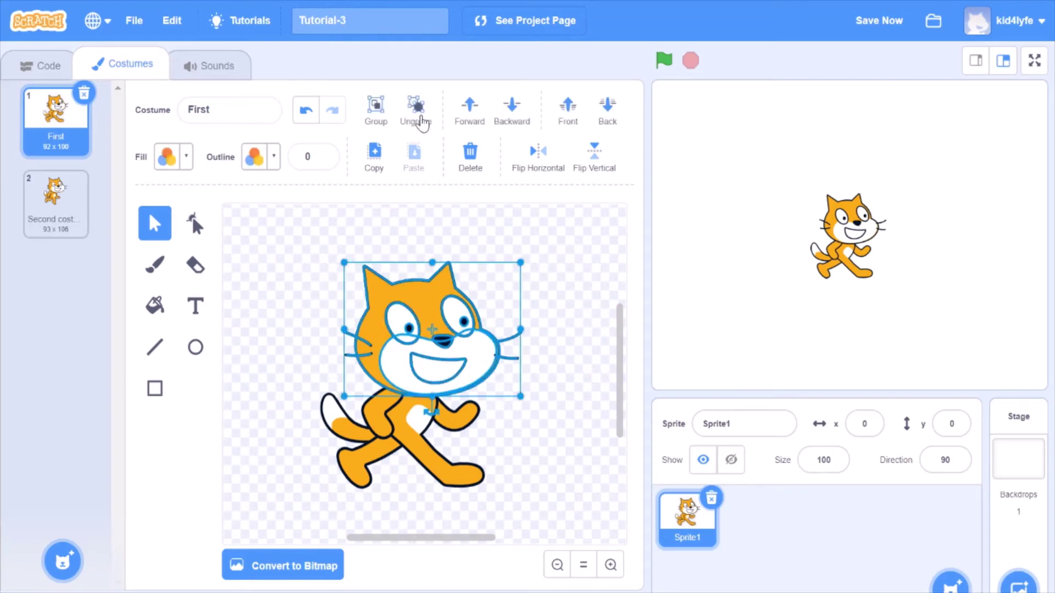
{"action": "left_click", "coordinate": [379, 122]}
{"action": "left_click", "coordinate": [556, 212]}
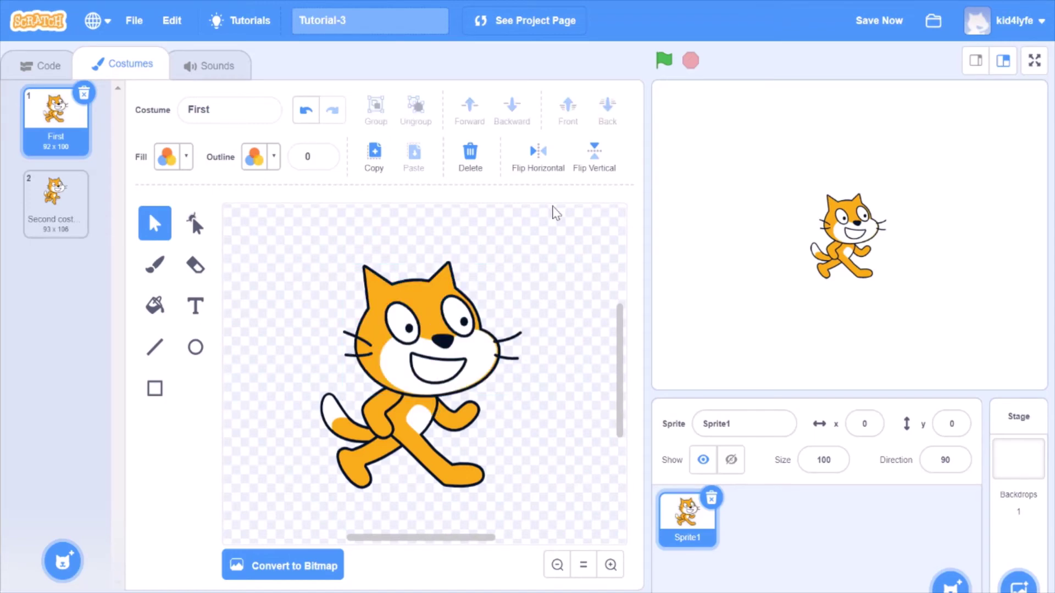
- Move the grouped head down over the body and back up onto the neck, slightly left of its original place, and deselect it
{"action": "left_click_drag", "start_coordinate": [443, 371], "coordinate": [436, 421]}
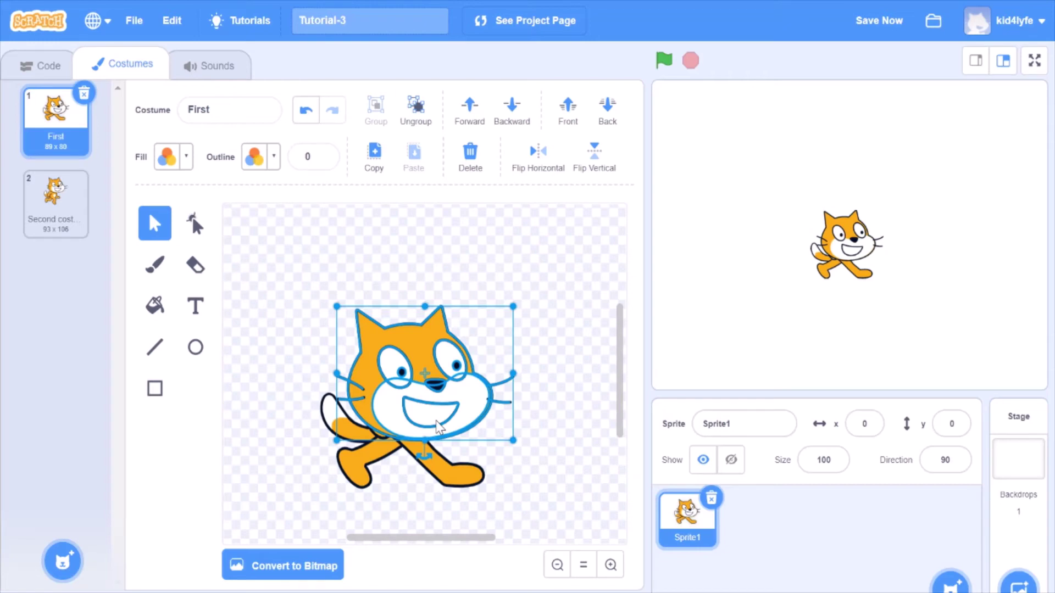
{"action": "left_click_drag", "start_coordinate": [438, 427], "coordinate": [437, 378]}
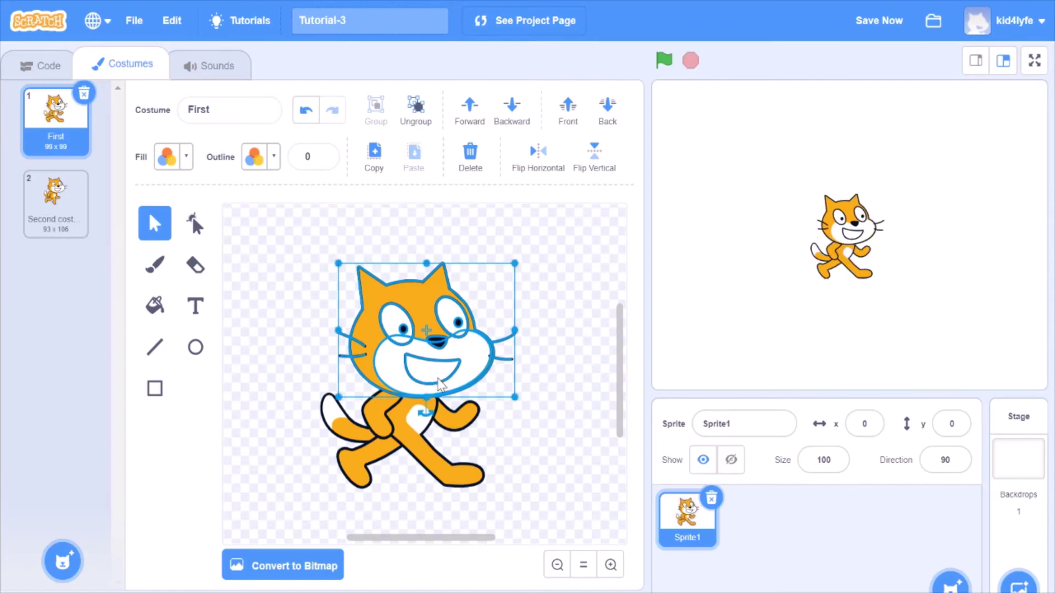
{"action": "left_click", "coordinate": [581, 320]}
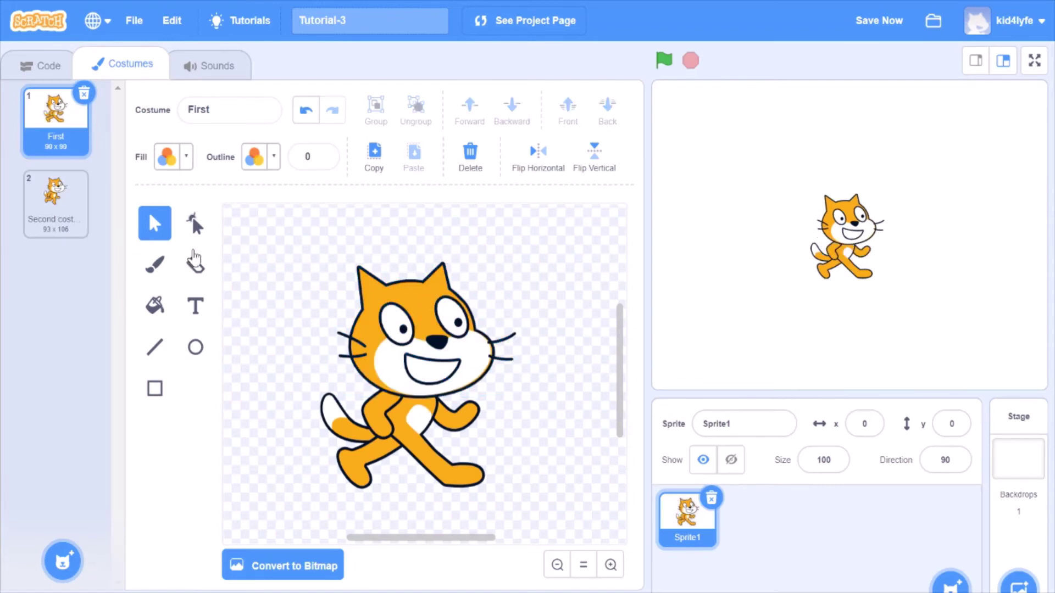
- Paint a red dot over the cat's raised hand using brush size 46 with colour, saturation and brightness all at 100
{"action": "left_click", "coordinate": [191, 233]}
{"action": "left_click", "coordinate": [156, 267]}
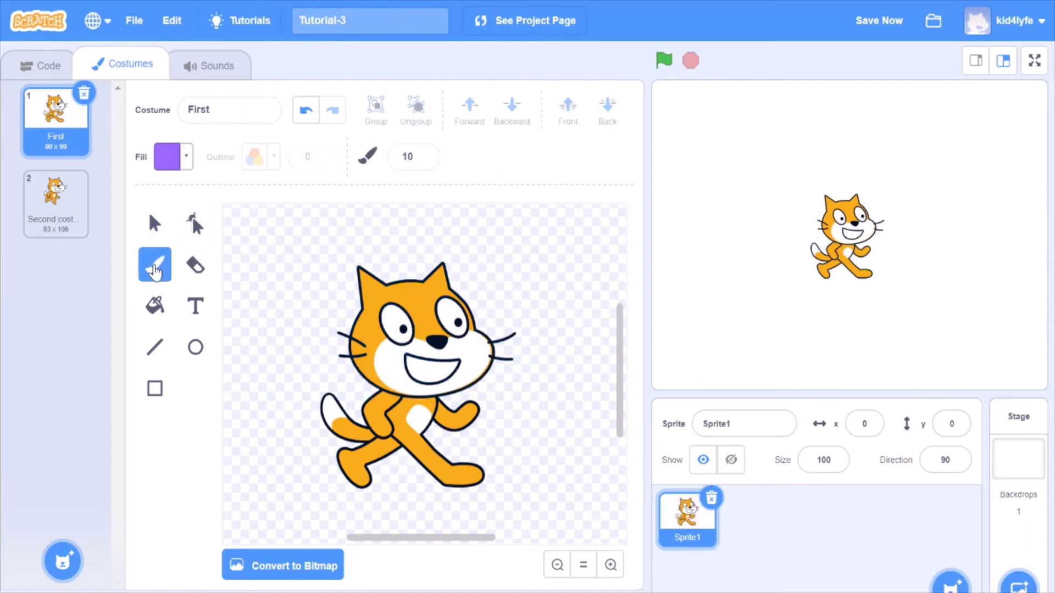
{"action": "left_click", "coordinate": [177, 157]}
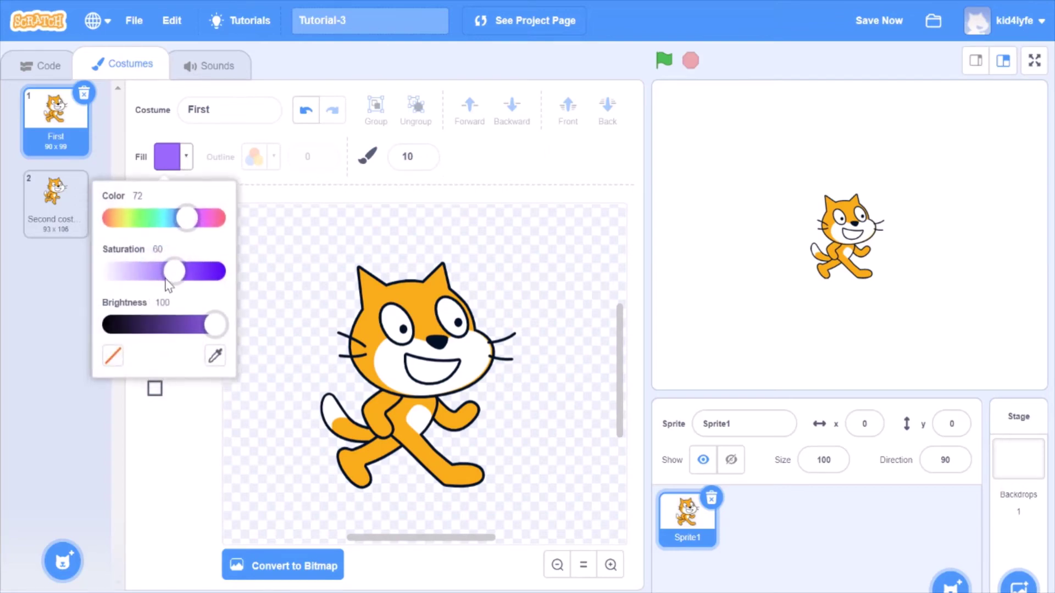
{"action": "left_click_drag", "start_coordinate": [175, 271], "coordinate": [219, 272]}
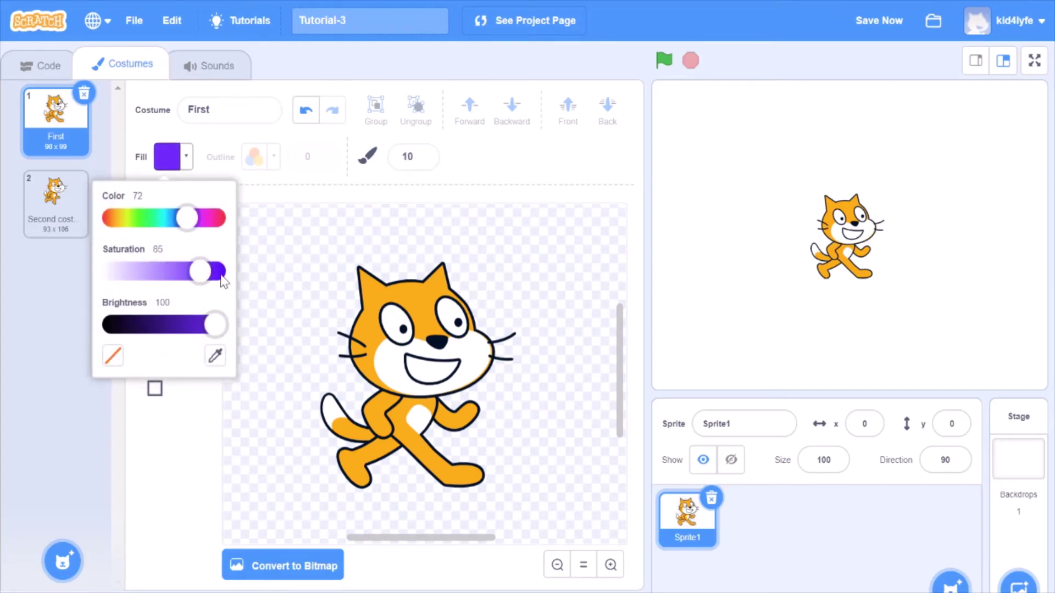
{"action": "left_click_drag", "start_coordinate": [185, 217], "coordinate": [231, 228]}
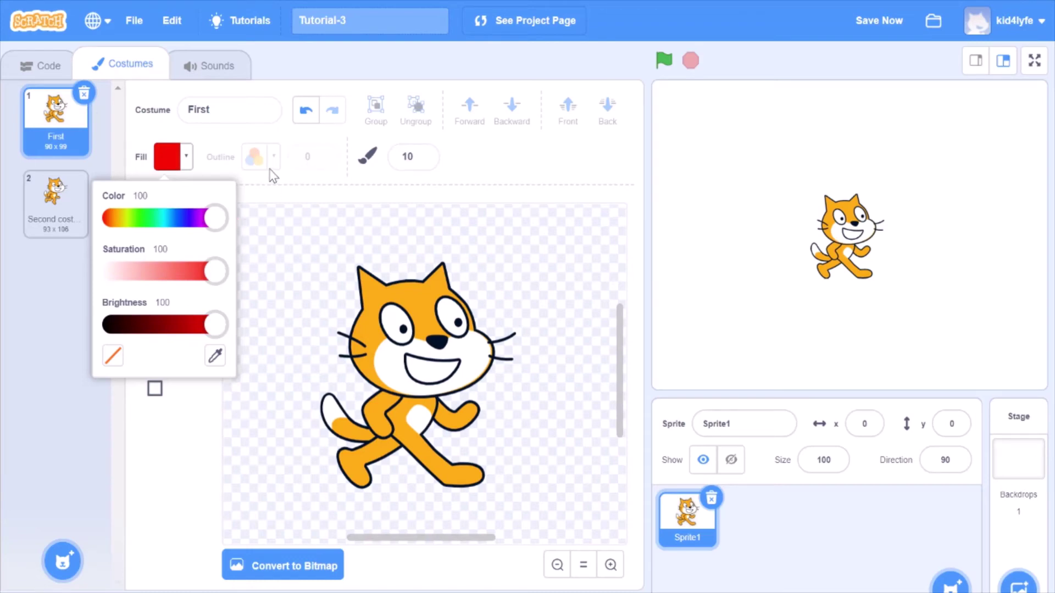
{"action": "left_click", "coordinate": [311, 178]}
{"action": "left_click", "coordinate": [423, 155]}
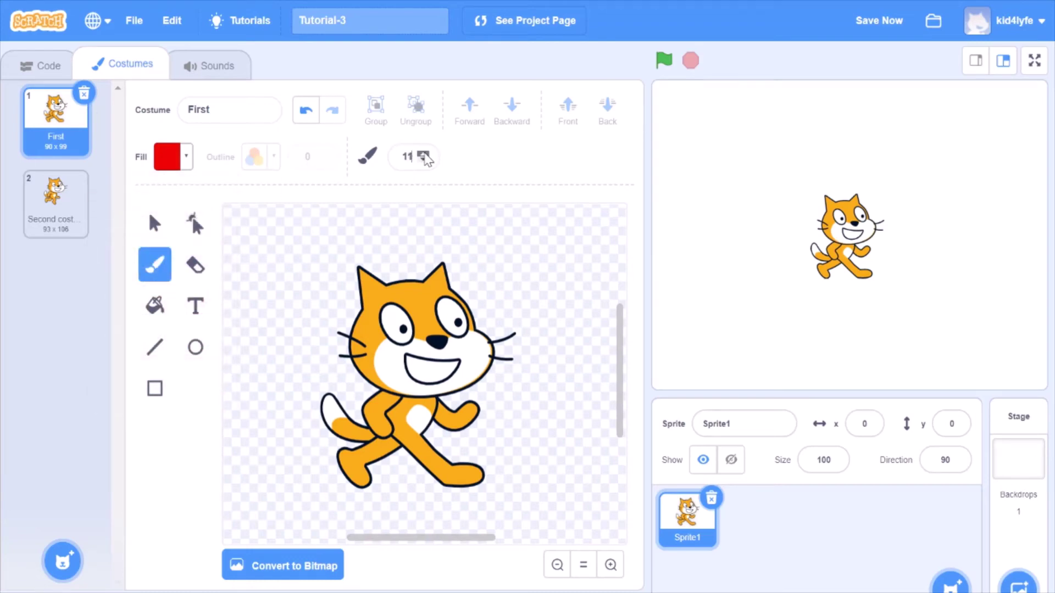
{"action": "left_click_drag", "start_coordinate": [427, 155], "coordinate": [425, 149]}
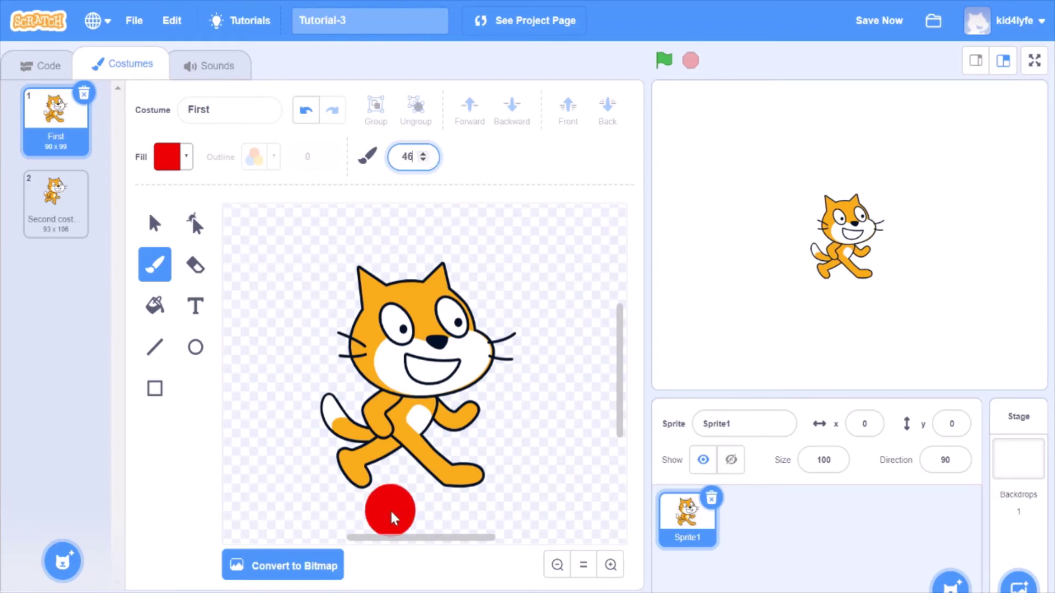
{"action": "left_click", "coordinate": [487, 409]}
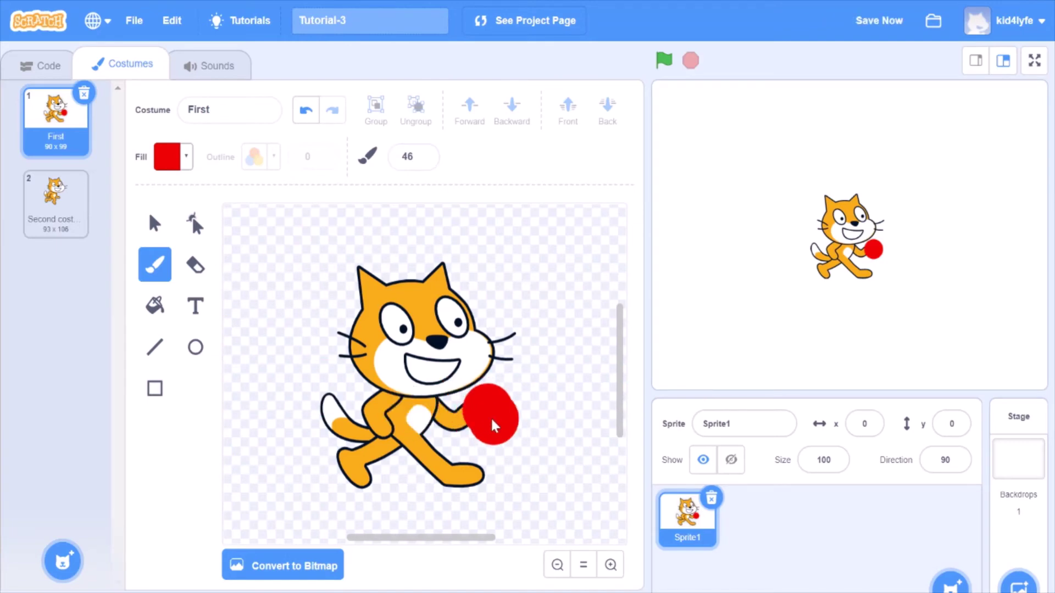
- Set the Eraser size to 100 and undo the red brush dot over the cat's hand
{"action": "left_click", "coordinate": [195, 265]}
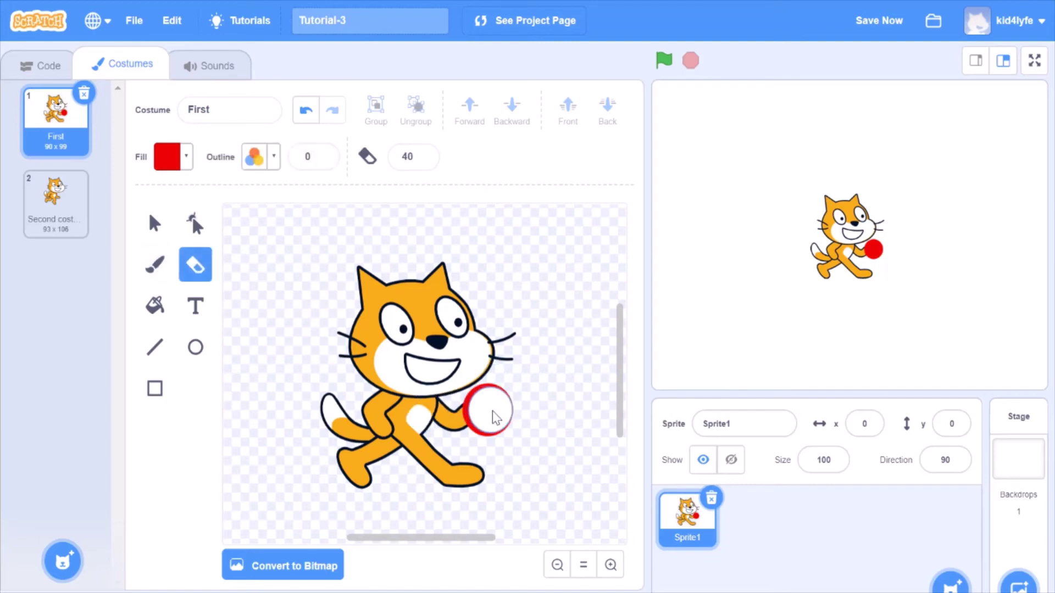
{"action": "mouse_move", "coordinate": [424, 160]}
{"action": "left_mouse_down"}
{"action": "mouse_move", "coordinate": [428, 168]}
{"action": "mouse_move", "coordinate": [427, 160]}
{"action": "left_mouse_up"}
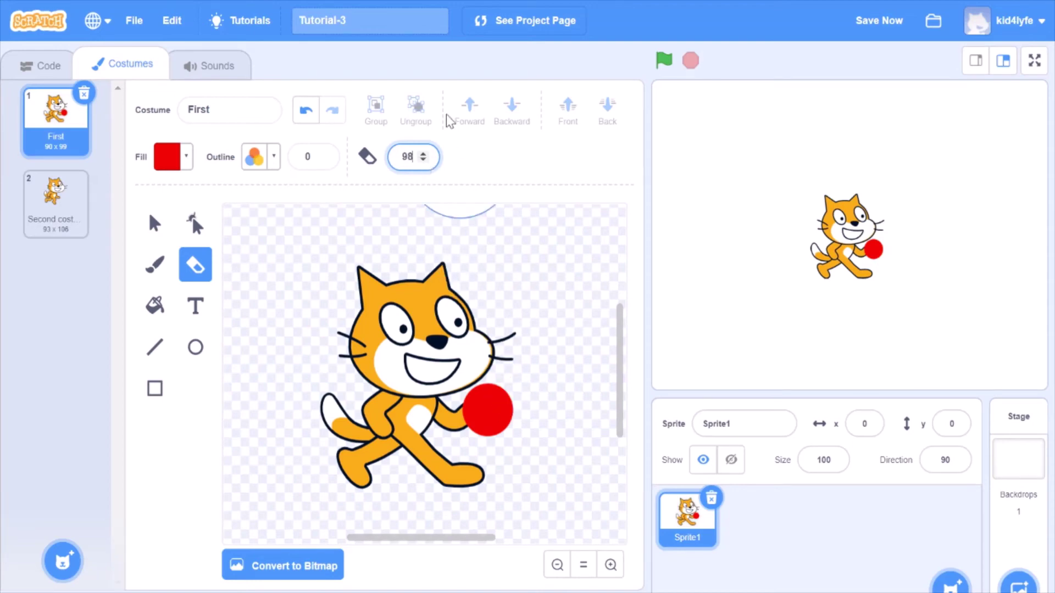
{"action": "left_click", "coordinate": [423, 154]}
{"action": "left_click", "coordinate": [423, 154]}
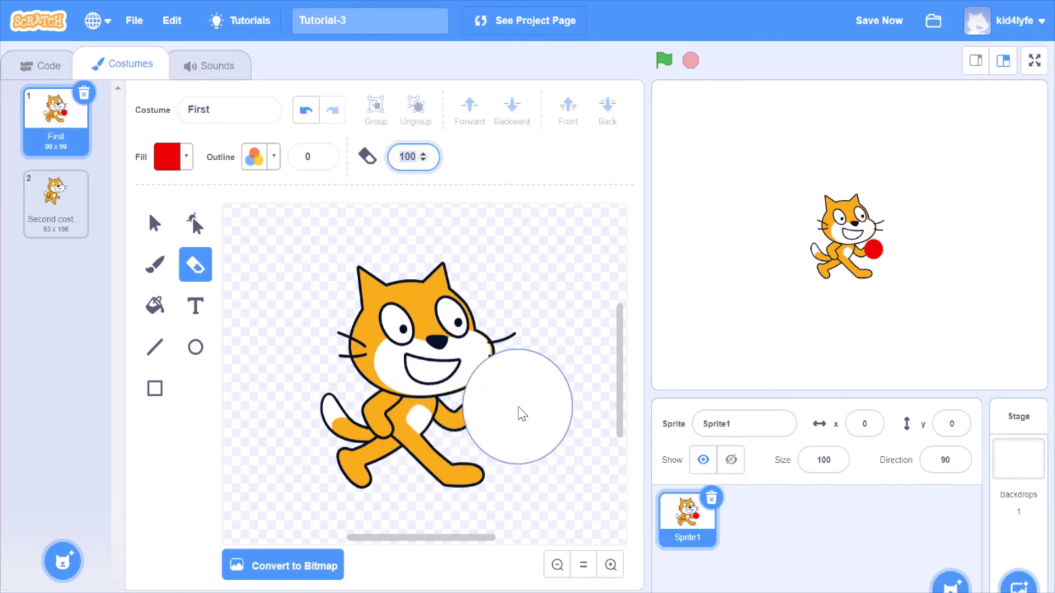
{"action": "left_click", "coordinate": [307, 114]}
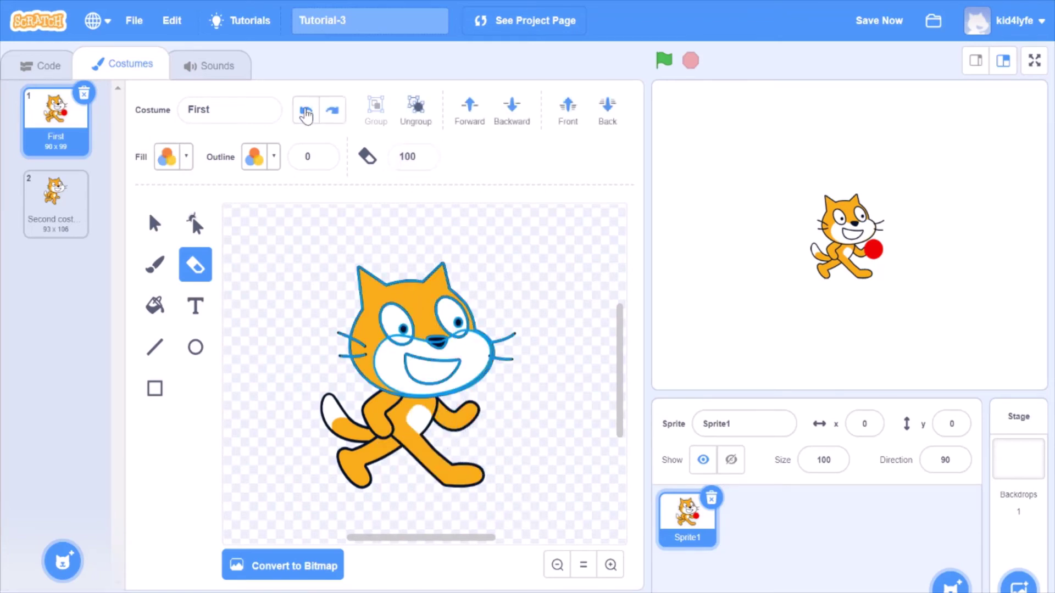
{"action": "left_click", "coordinate": [306, 114]}
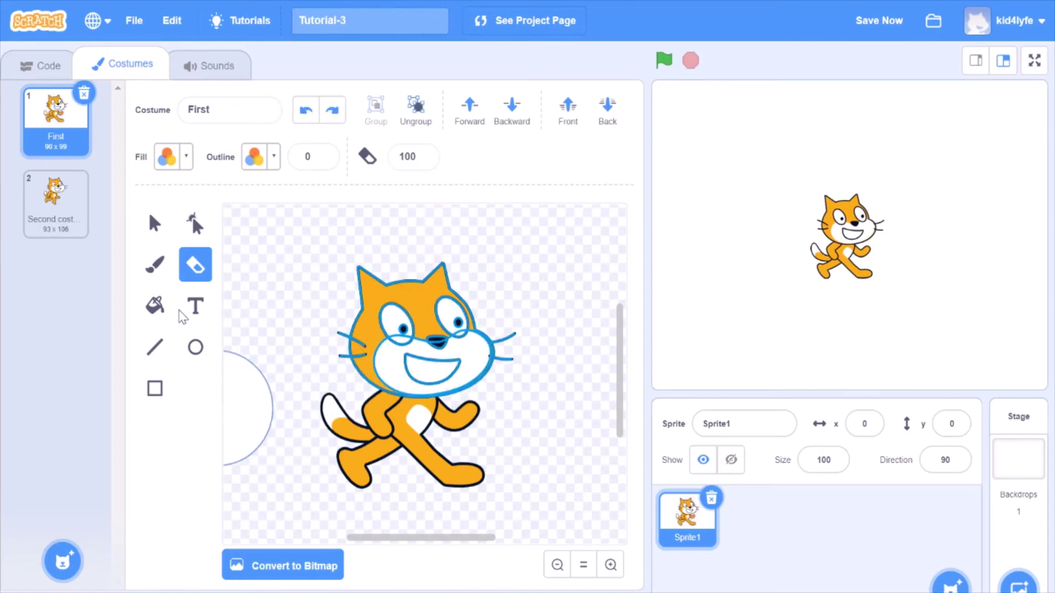
- Add the text "Scratch Cat" above the cat's head in the Pixel font with a black fill at brightness 0
{"action": "left_click", "coordinate": [151, 307]}
{"action": "left_click", "coordinate": [193, 311]}
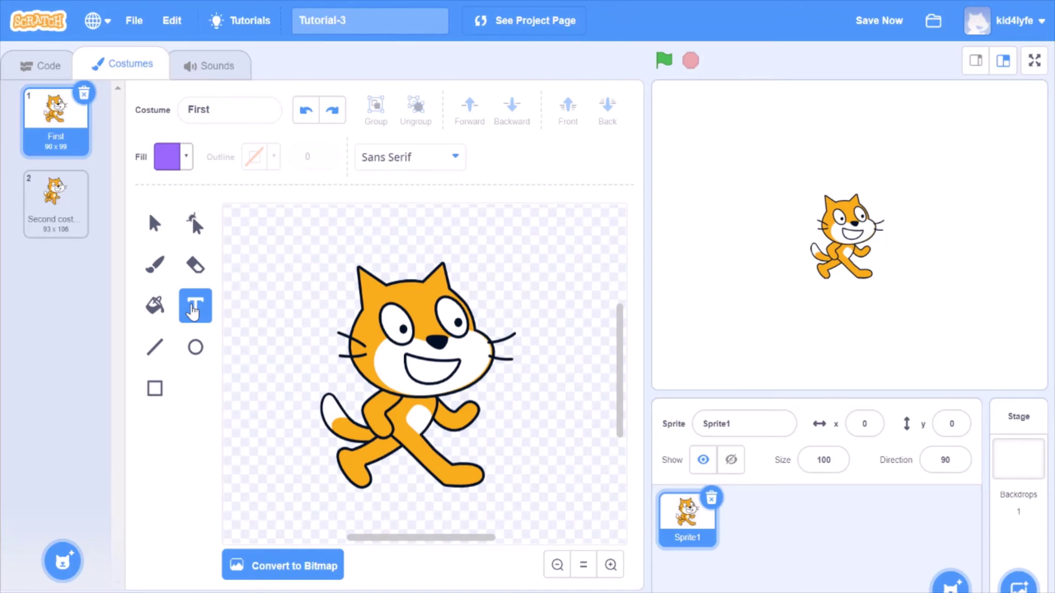
{"action": "left_click", "coordinate": [187, 160]}
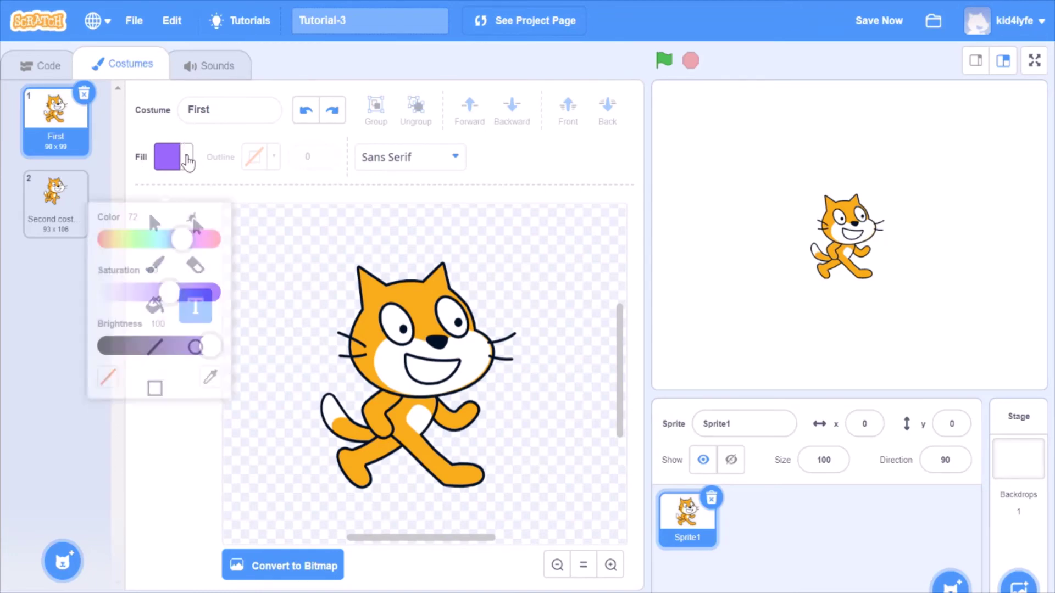
{"action": "left_click_drag", "start_coordinate": [222, 323], "coordinate": [75, 321]}
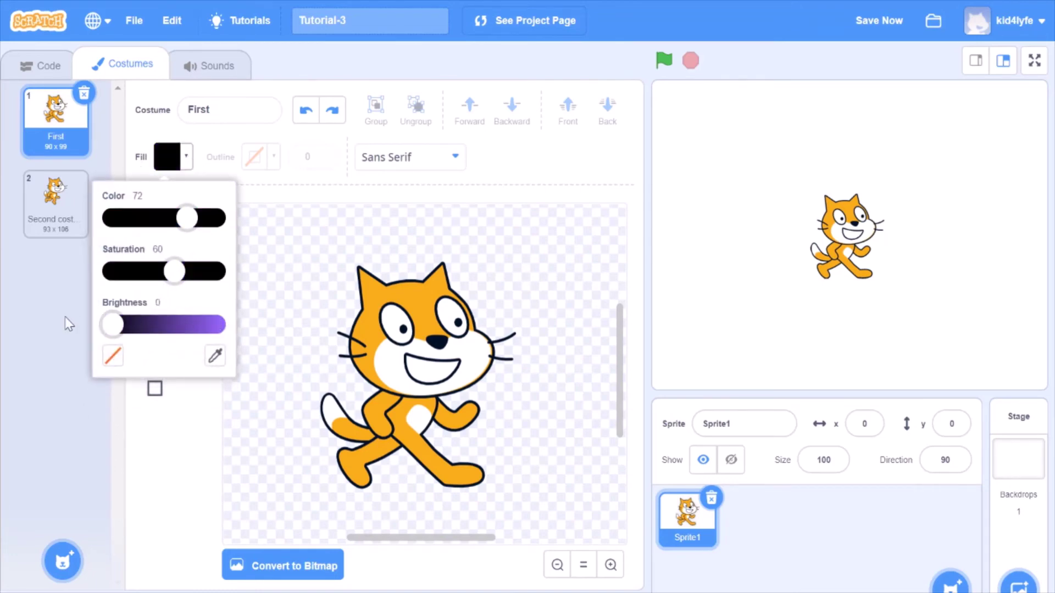
{"action": "left_click", "coordinate": [471, 164]}
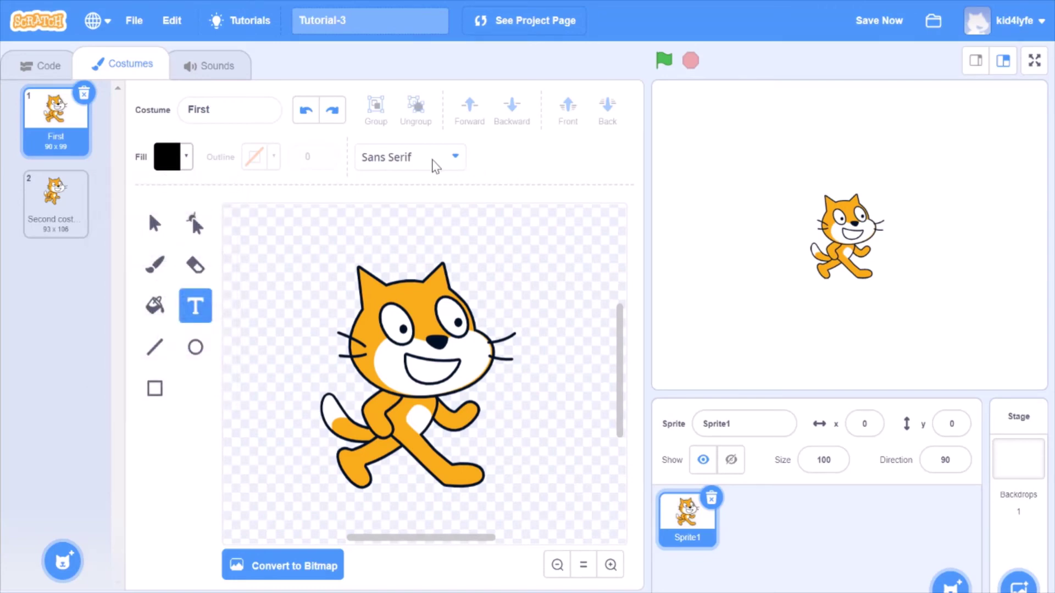
{"action": "left_click", "coordinate": [436, 165]}
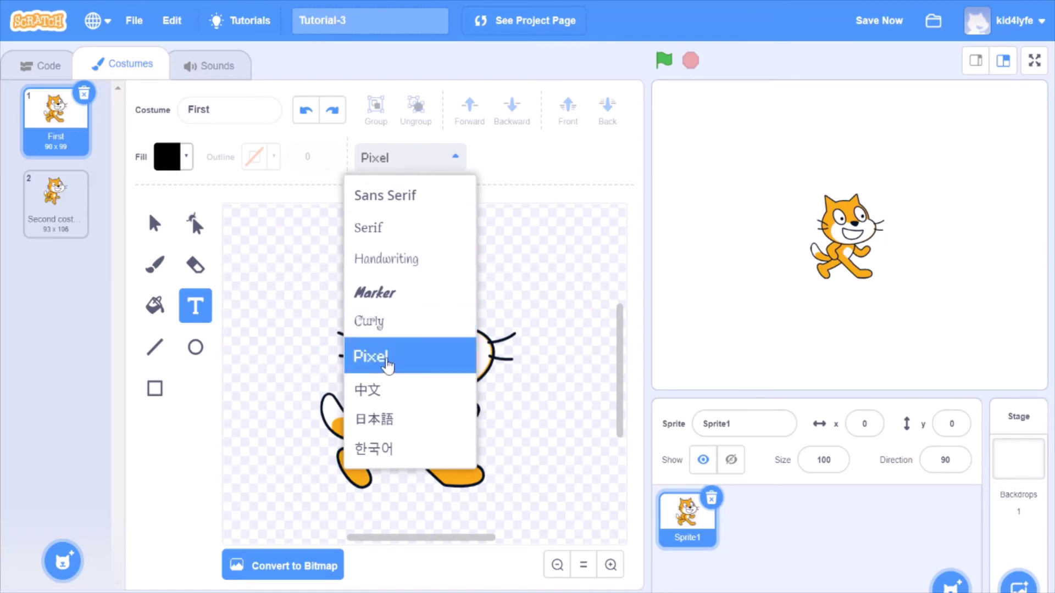
{"action": "left_click", "coordinate": [373, 356]}
{"action": "left_click", "coordinate": [304, 266]}
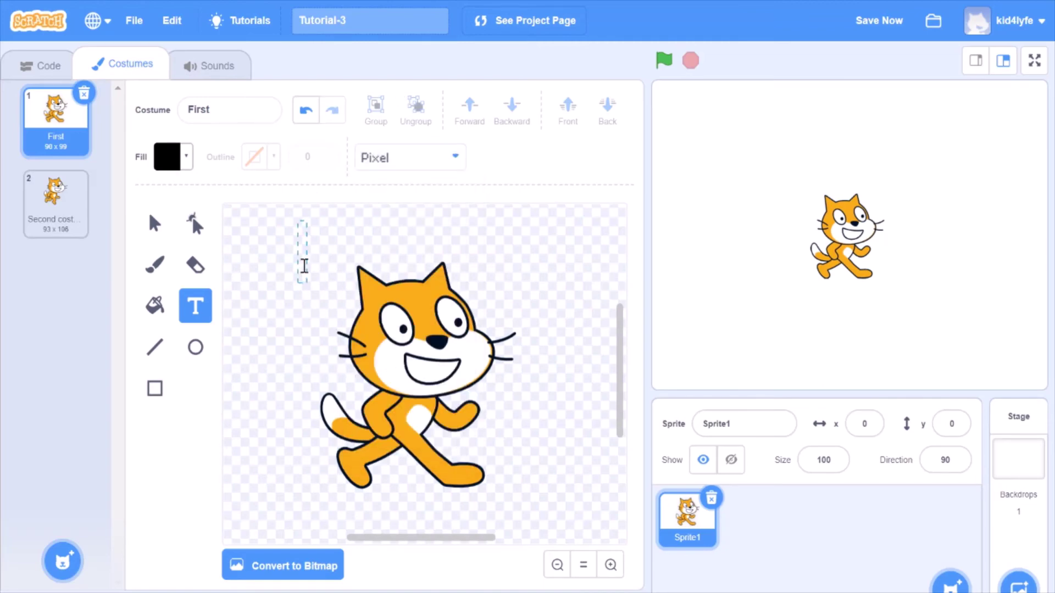
{"action": "type", "text": "S"}
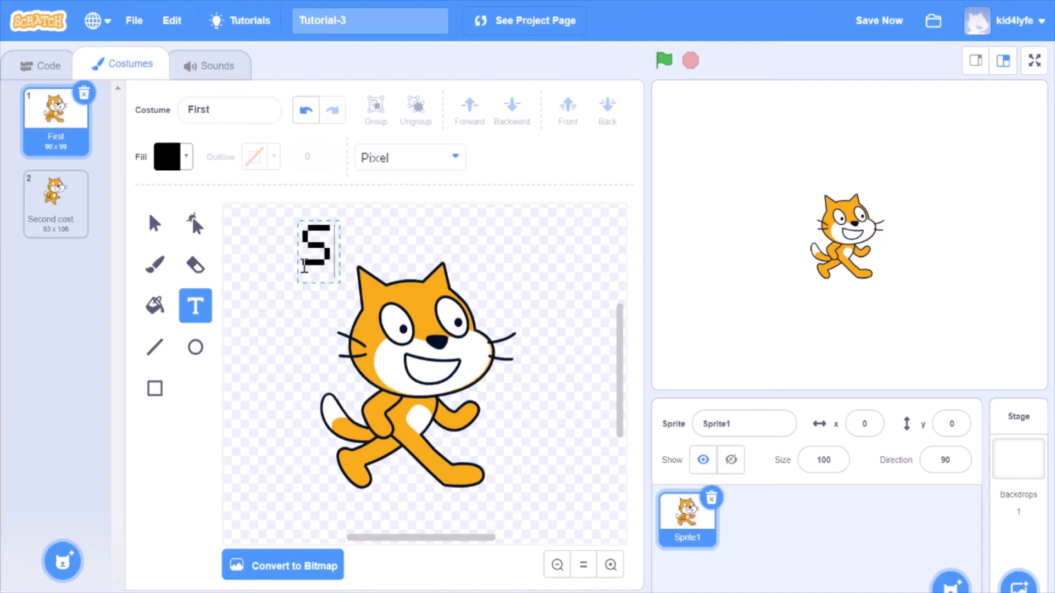
{"action": "type", "text": "cratch Cat"}
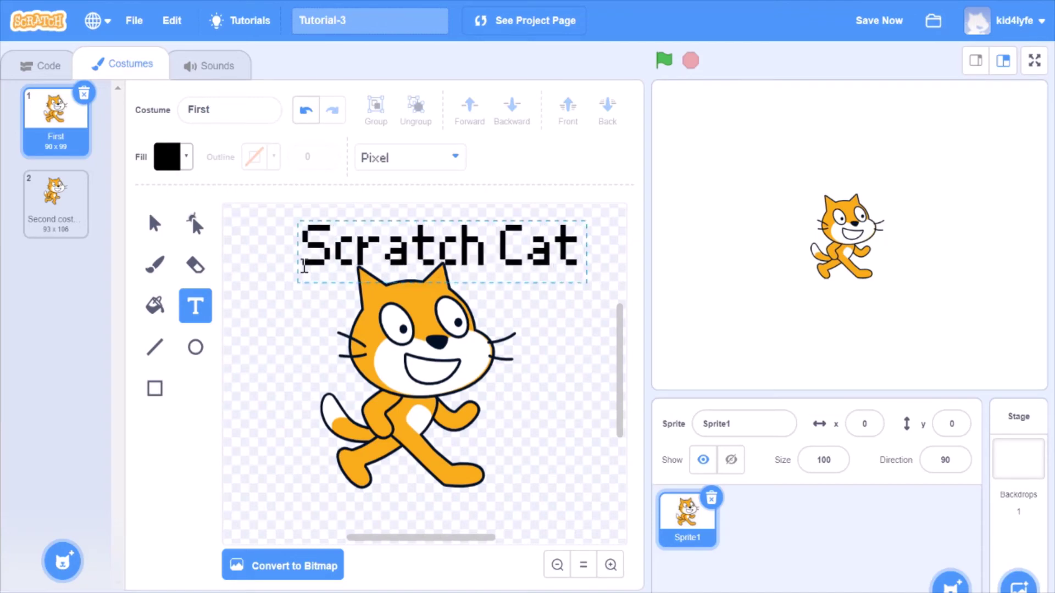
{"action": "left_click", "coordinate": [565, 381]}
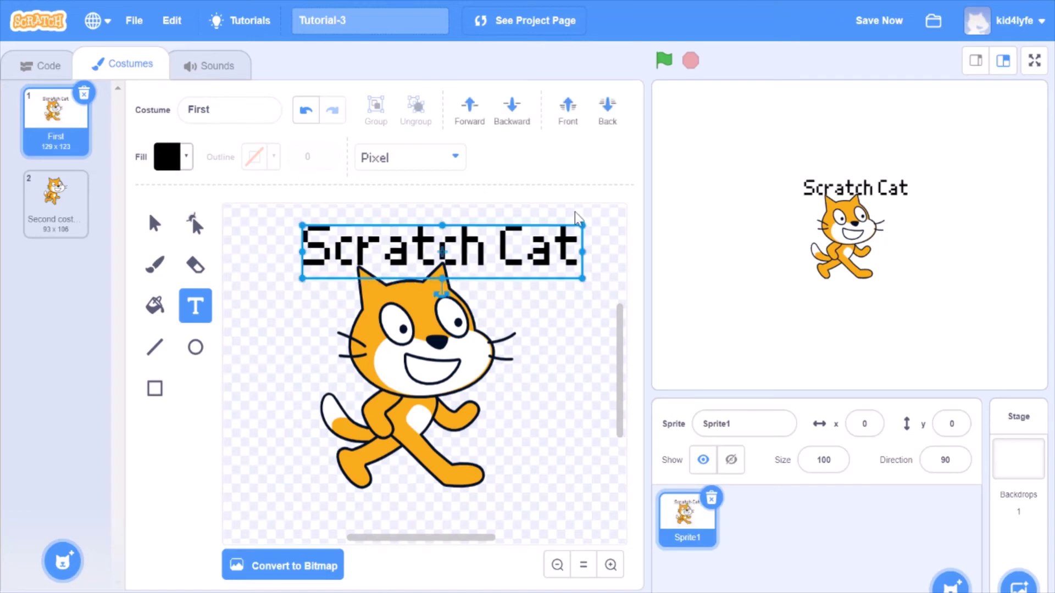
{"action": "left_click", "coordinate": [570, 335]}
- Append " !!!" to the end of the "Scratch Cat" text
{"action": "double_click", "coordinate": [551, 240]}
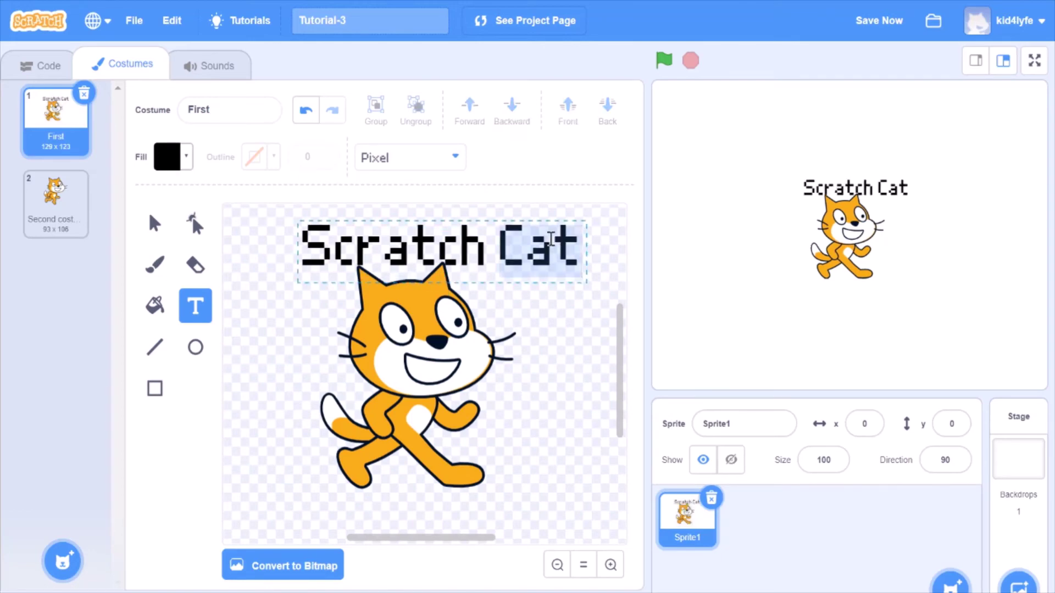
{"action": "left_click", "coordinate": [551, 239]}
{"action": "key", "text": "Right"}
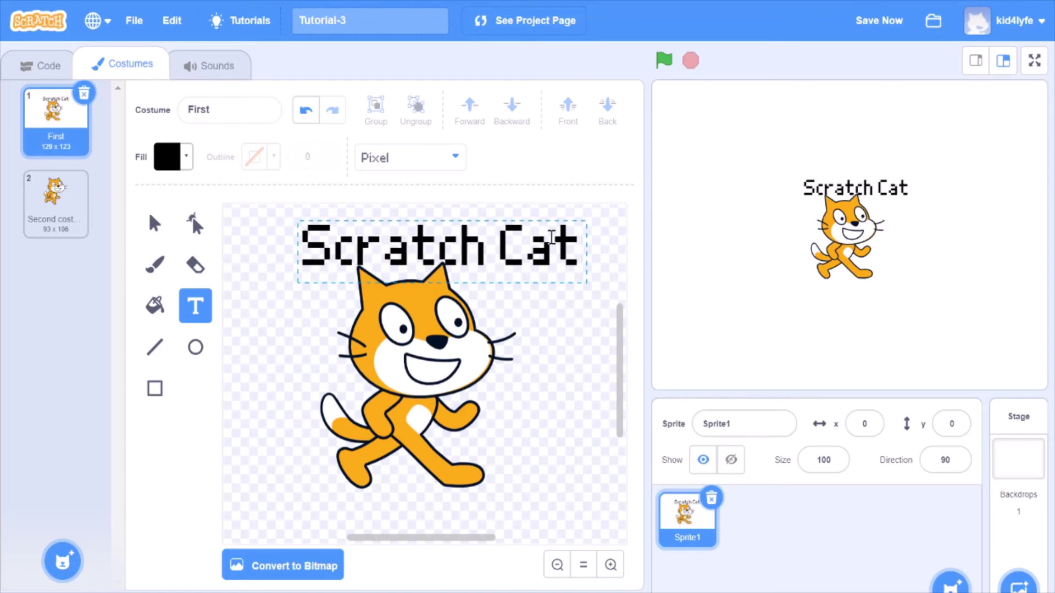
{"action": "type", "text": "!!!"}
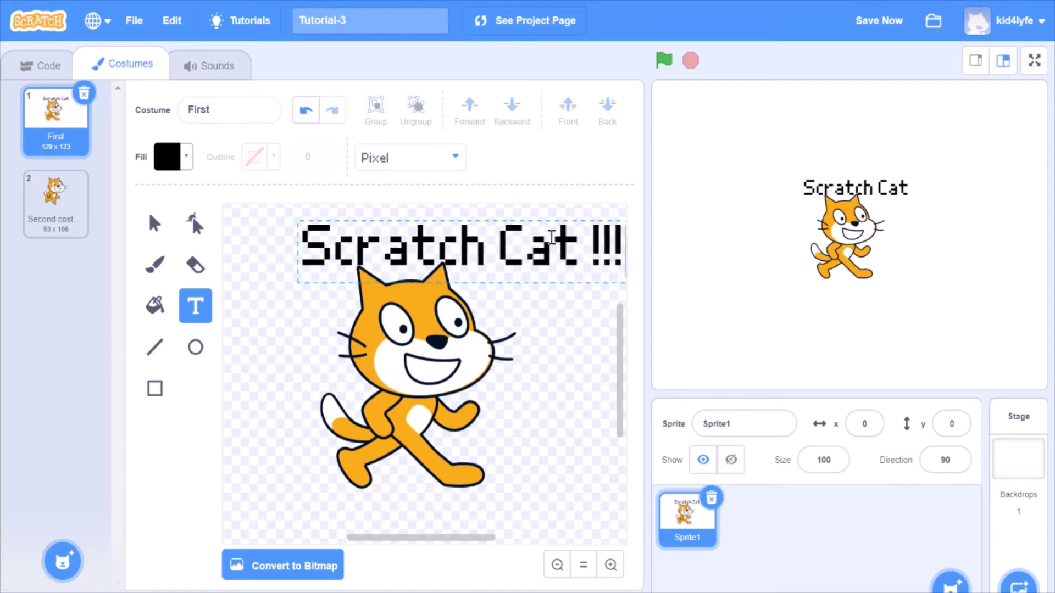
{"action": "left_click", "coordinate": [546, 396]}
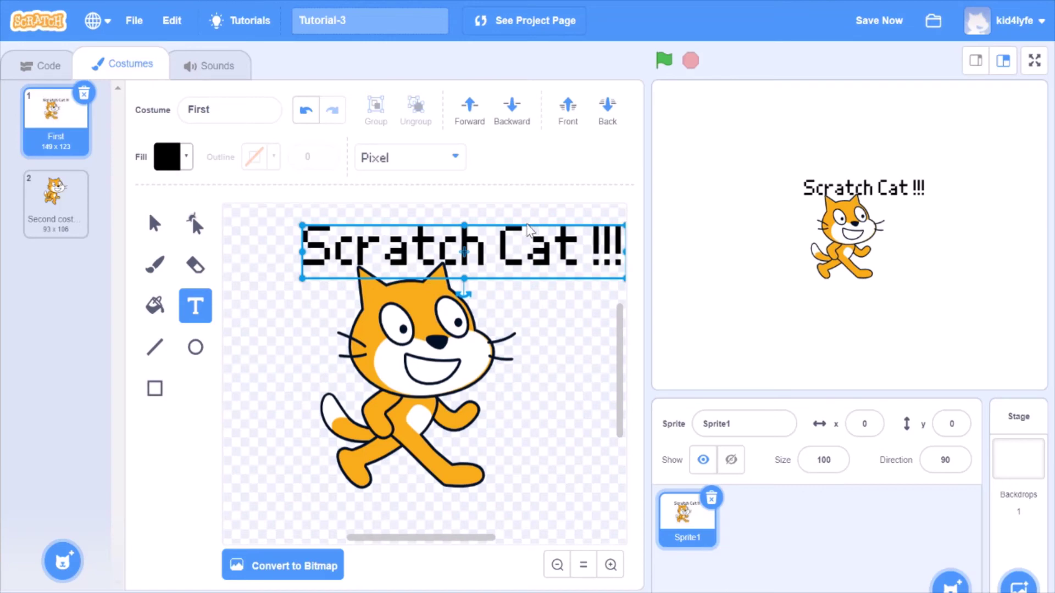
- Move the "Scratch Cat !!!" text from above the head to just below the cat's feet and deselect it
{"action": "left_click", "coordinate": [527, 230]}
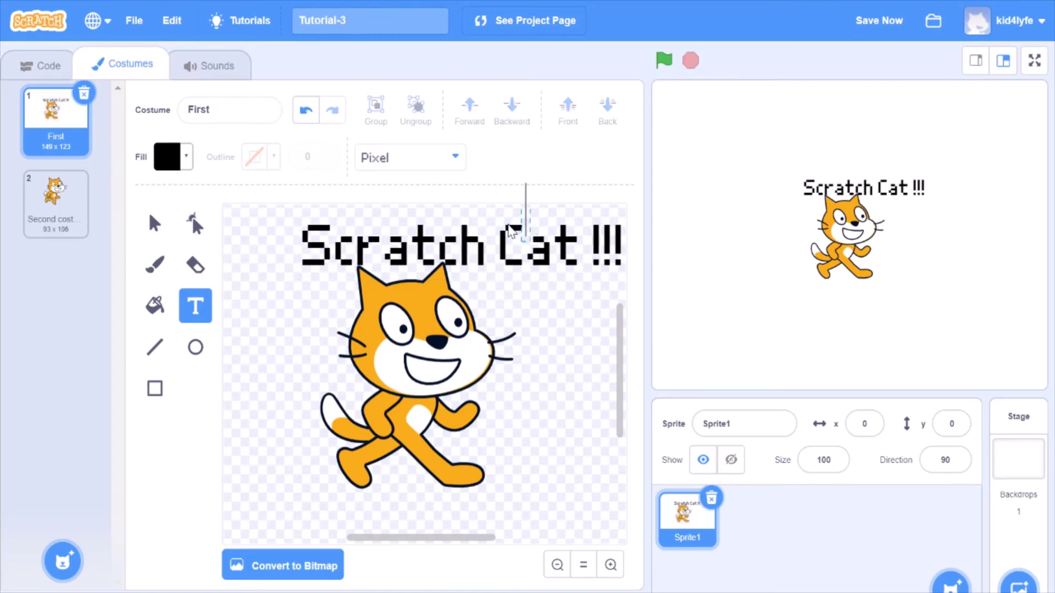
{"action": "left_click", "coordinate": [543, 318]}
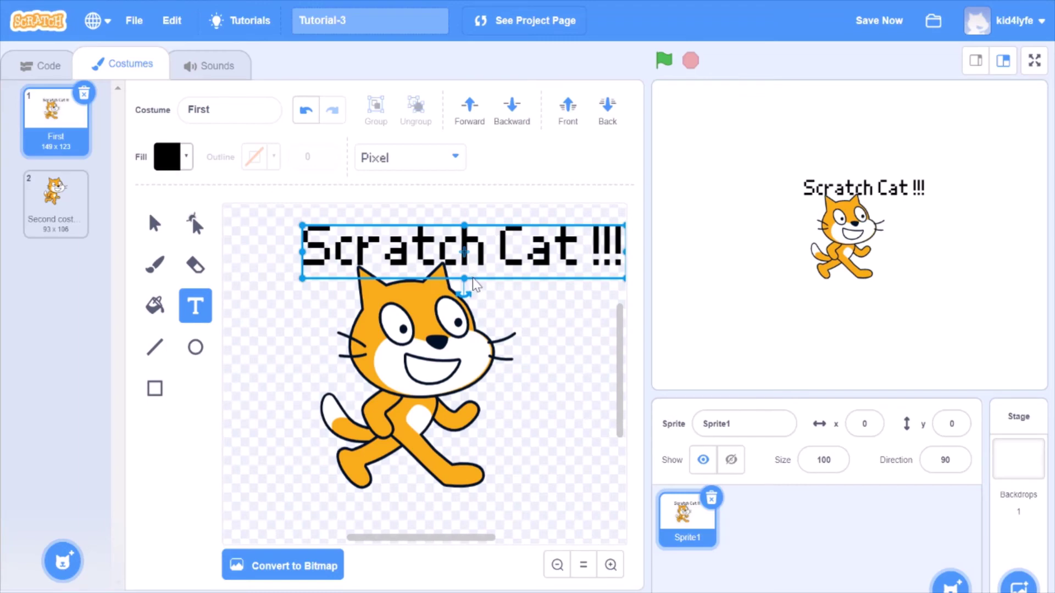
{"action": "left_click_drag", "start_coordinate": [472, 278], "coordinate": [421, 549]}
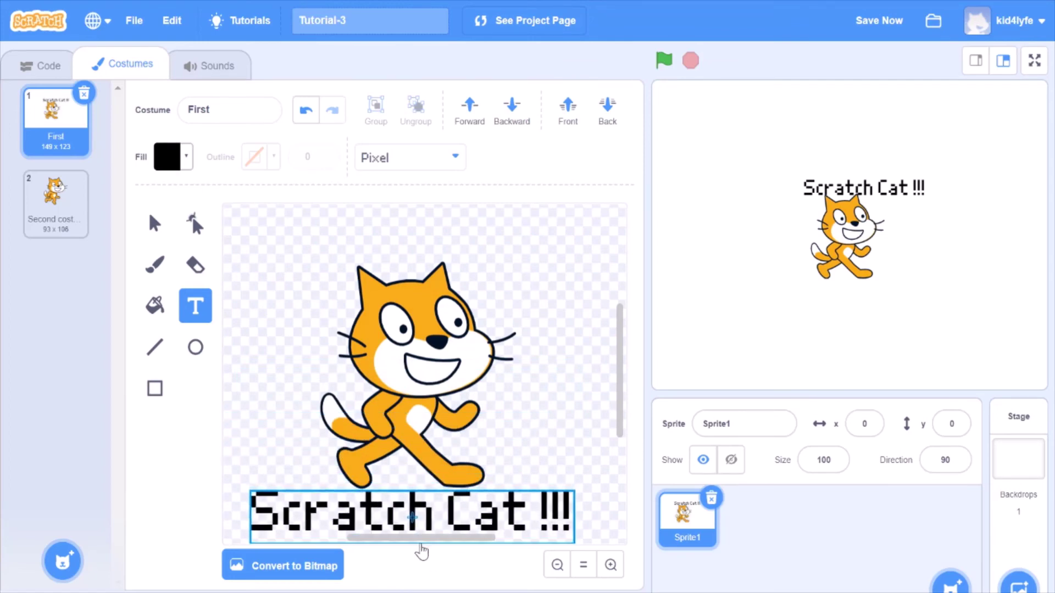
{"action": "left_click", "coordinate": [544, 412]}
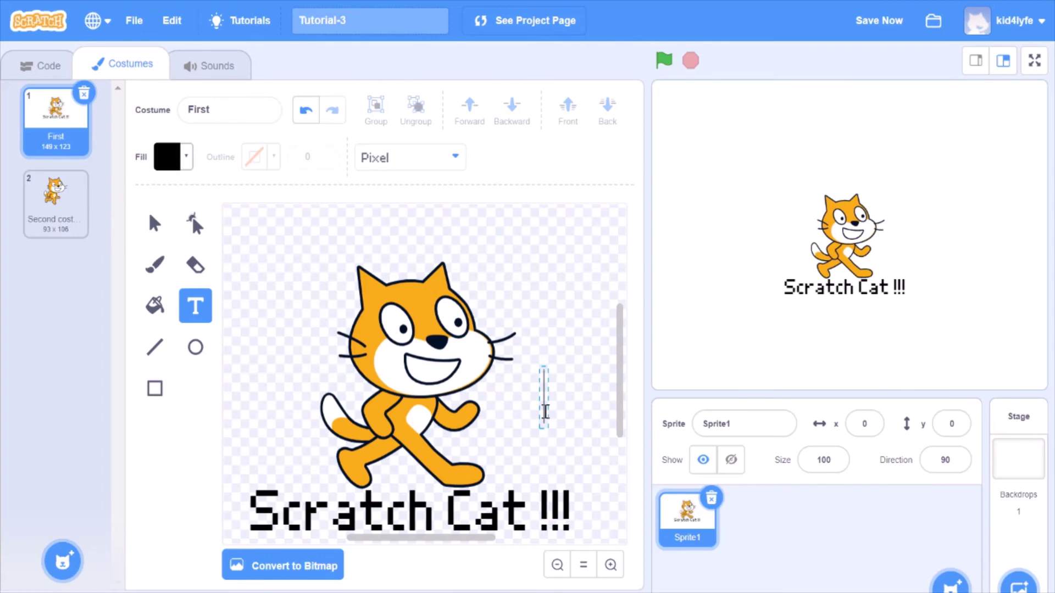
- Draw a diagonal red line with outline brightness 100 and width 32 across the cat's legs, rising to just beyond its raised hand
{"action": "left_click", "coordinate": [155, 347]}
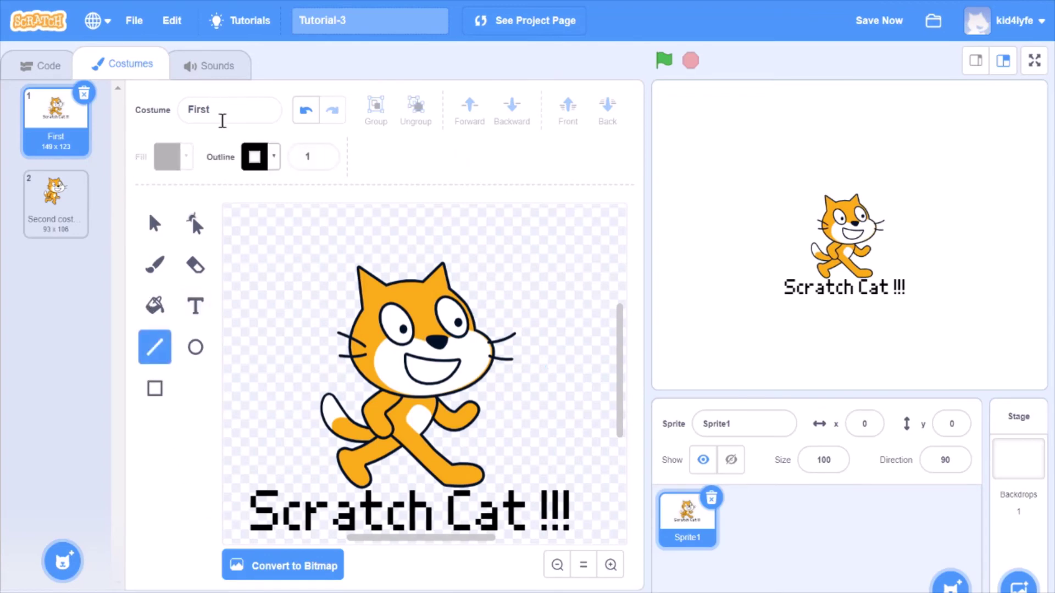
{"action": "left_click", "coordinate": [255, 159]}
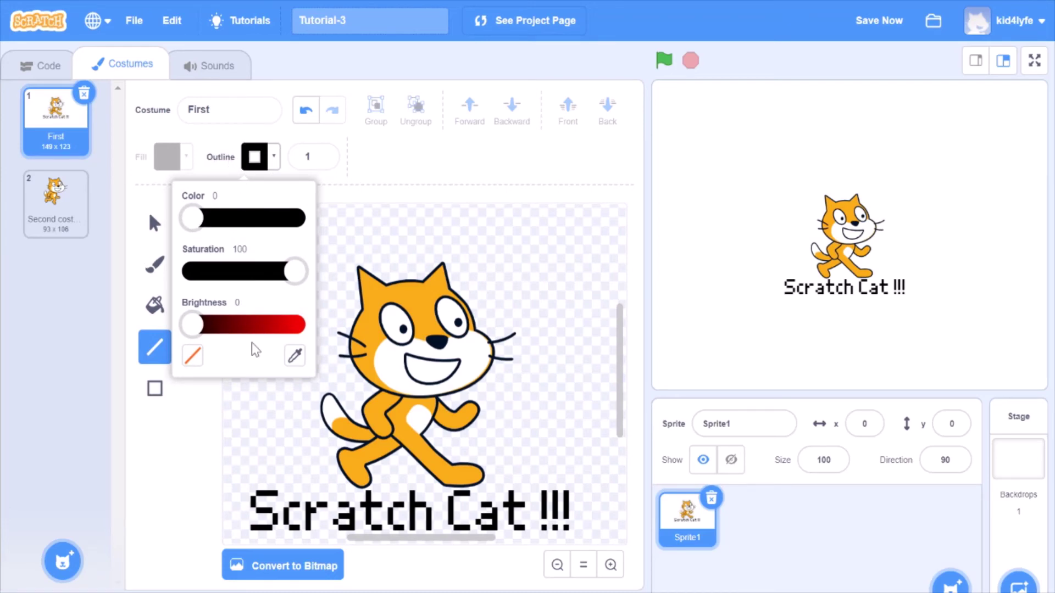
{"action": "left_click_drag", "start_coordinate": [194, 325], "coordinate": [329, 343]}
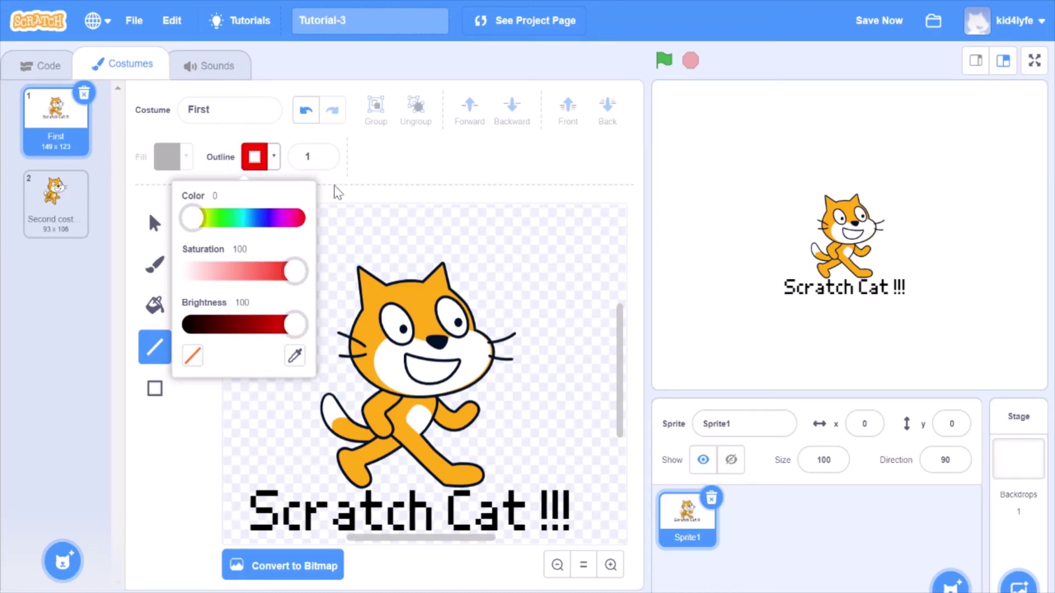
{"action": "left_click", "coordinate": [332, 150]}
{"action": "left_click", "coordinate": [323, 152]}
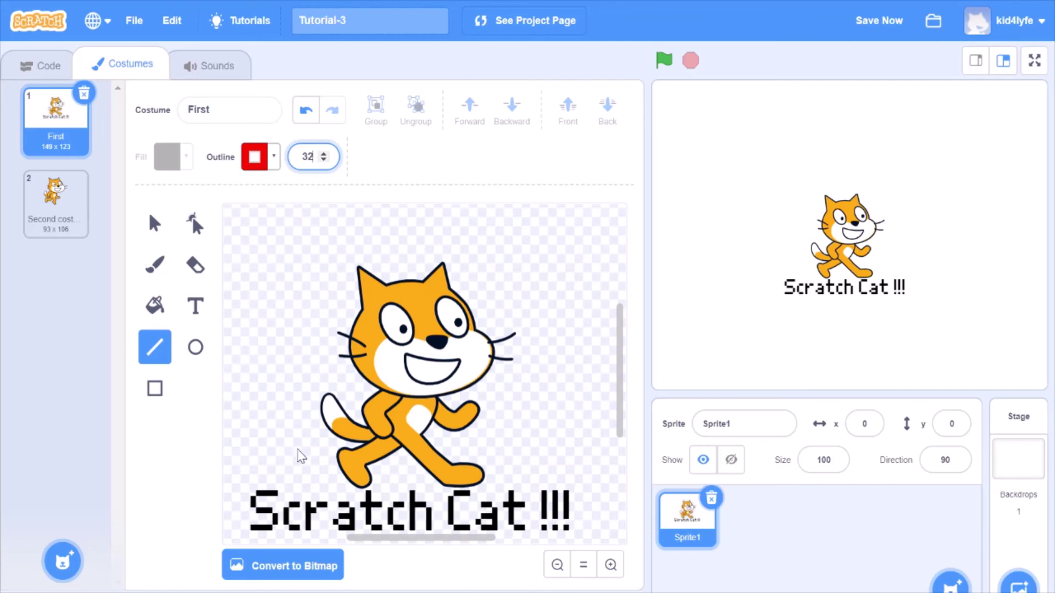
{"action": "left_click_drag", "start_coordinate": [277, 486], "coordinate": [521, 405]}
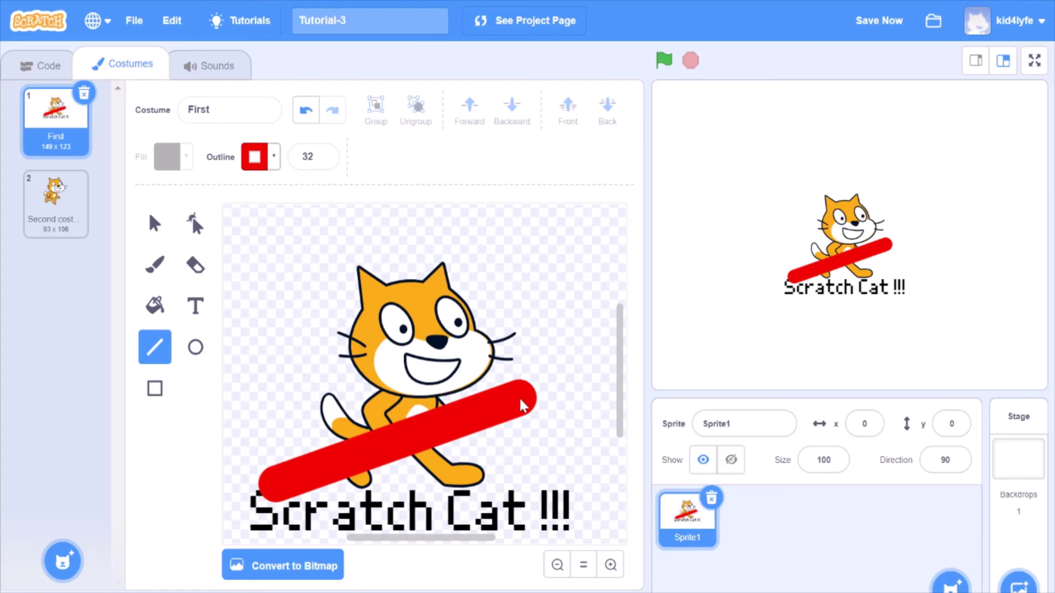
- Draw a tall ellipse over the cat with a black fill and a red outline of width 9
{"action": "left_click", "coordinate": [197, 349]}
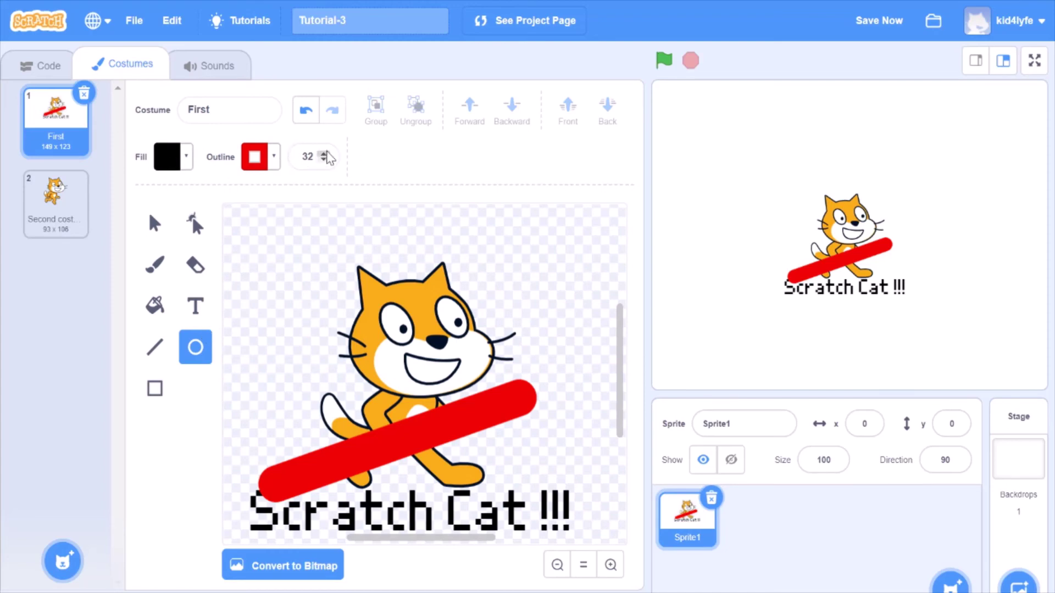
{"action": "left_click", "coordinate": [324, 161]}
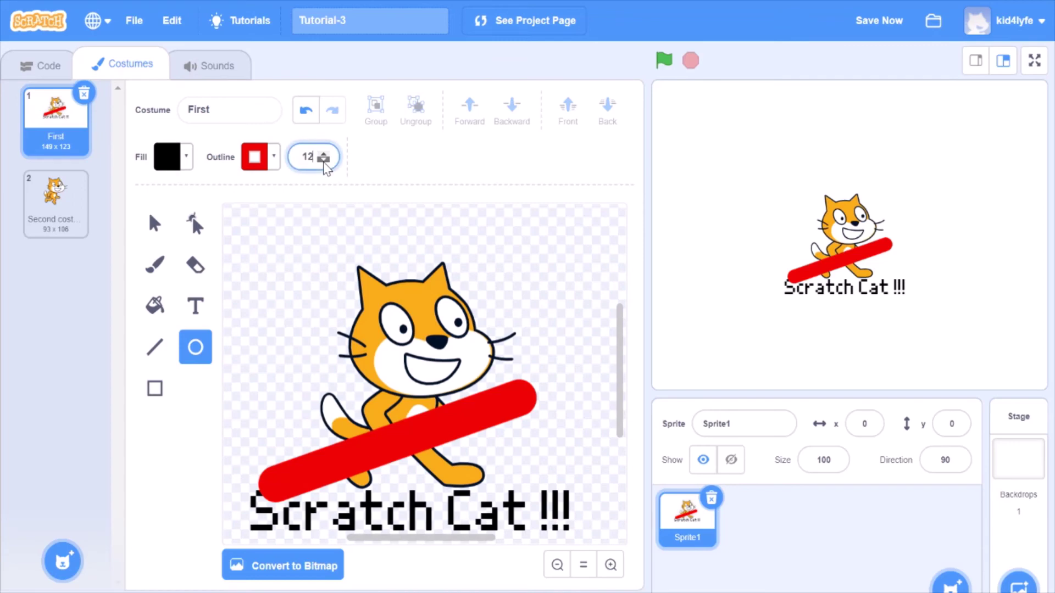
{"action": "left_click_drag", "start_coordinate": [283, 248], "coordinate": [525, 584]}
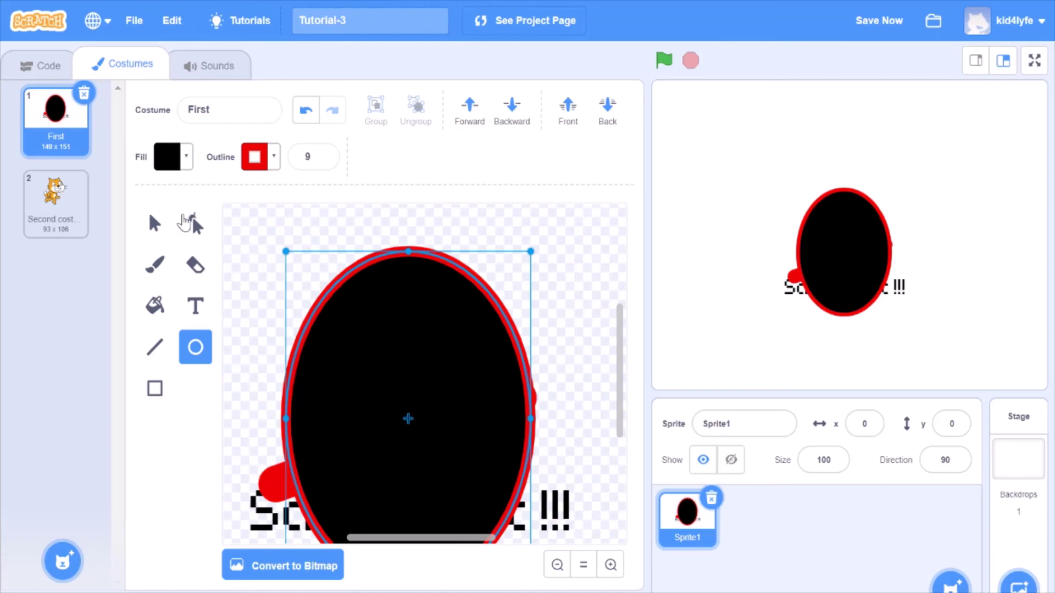
- Delete the black ellipse and the diagonal red line covering the cat
{"action": "left_click", "coordinate": [155, 223]}
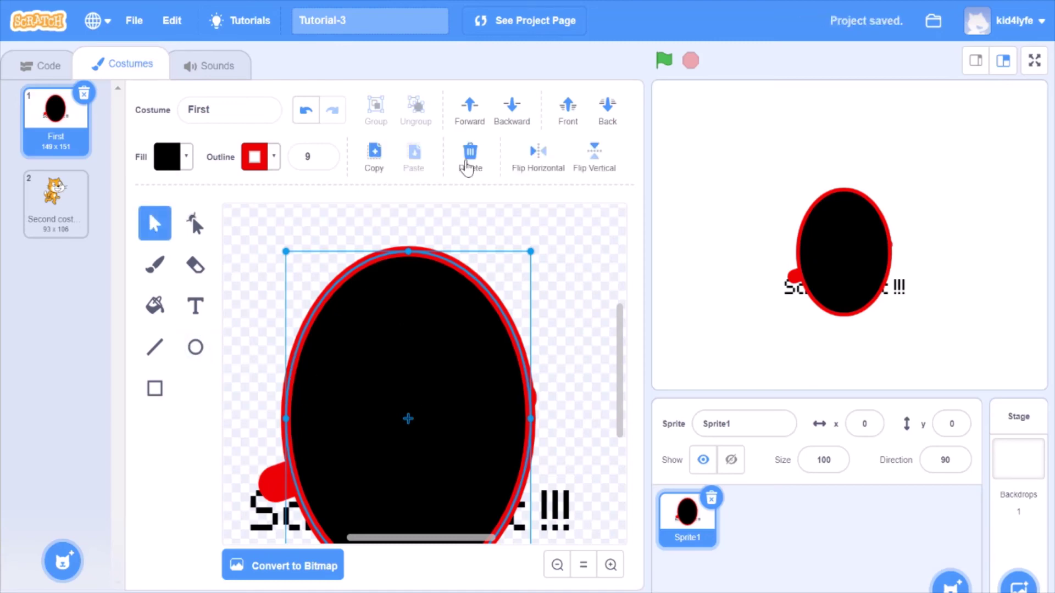
{"action": "left_click", "coordinate": [468, 167]}
{"action": "left_click", "coordinate": [499, 421]}
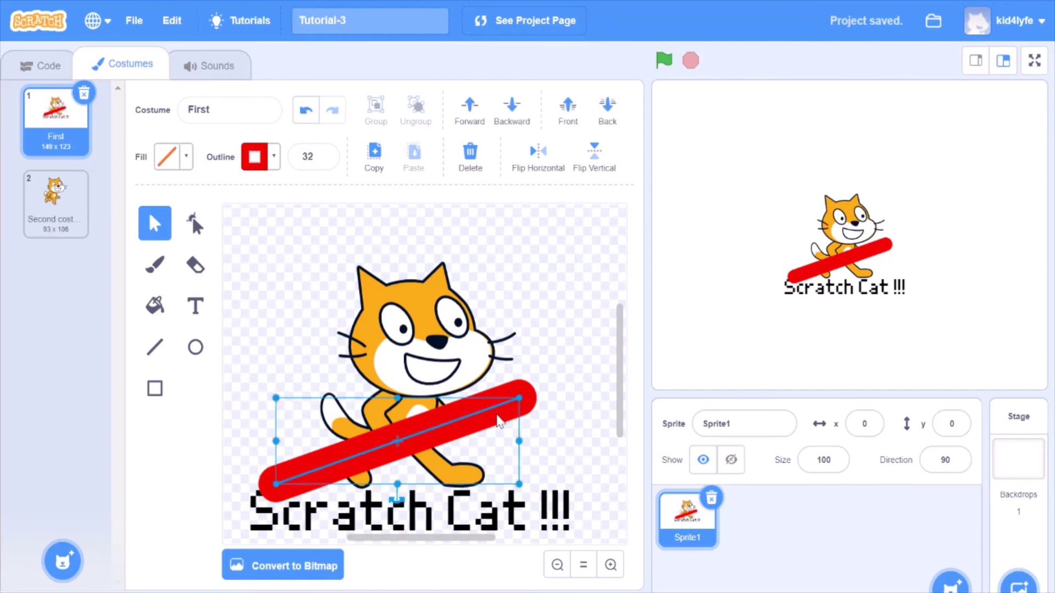
{"action": "key", "text": "Delete"}
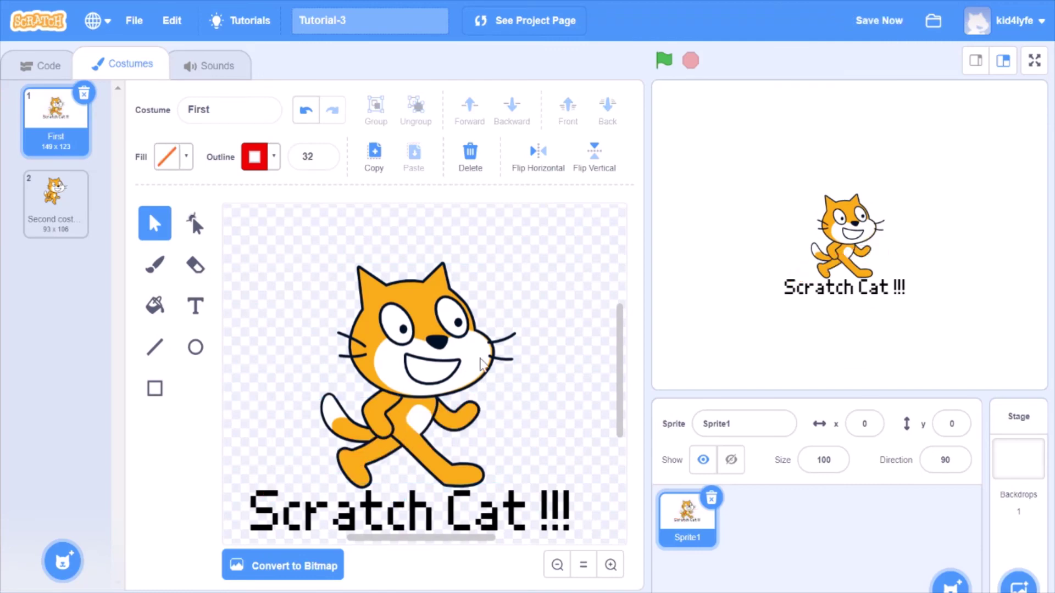
- Draw a large rectangle over the cat with fill brightness 0 and a red outline of width 32, and undo it
{"action": "left_click", "coordinate": [154, 389]}
{"action": "left_click", "coordinate": [189, 165]}
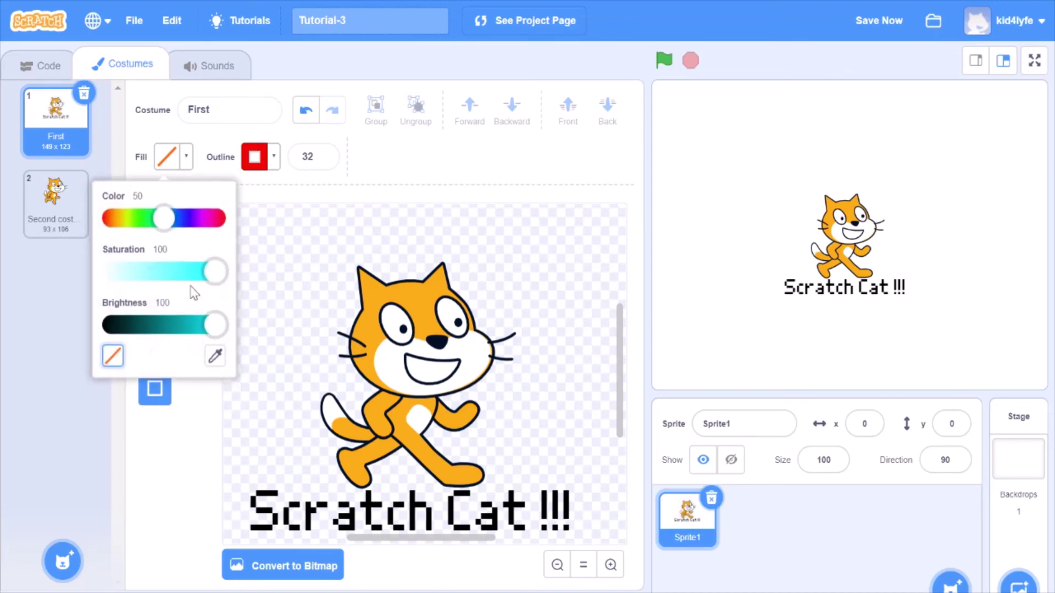
{"action": "left_click_drag", "start_coordinate": [212, 325], "coordinate": [60, 311]}
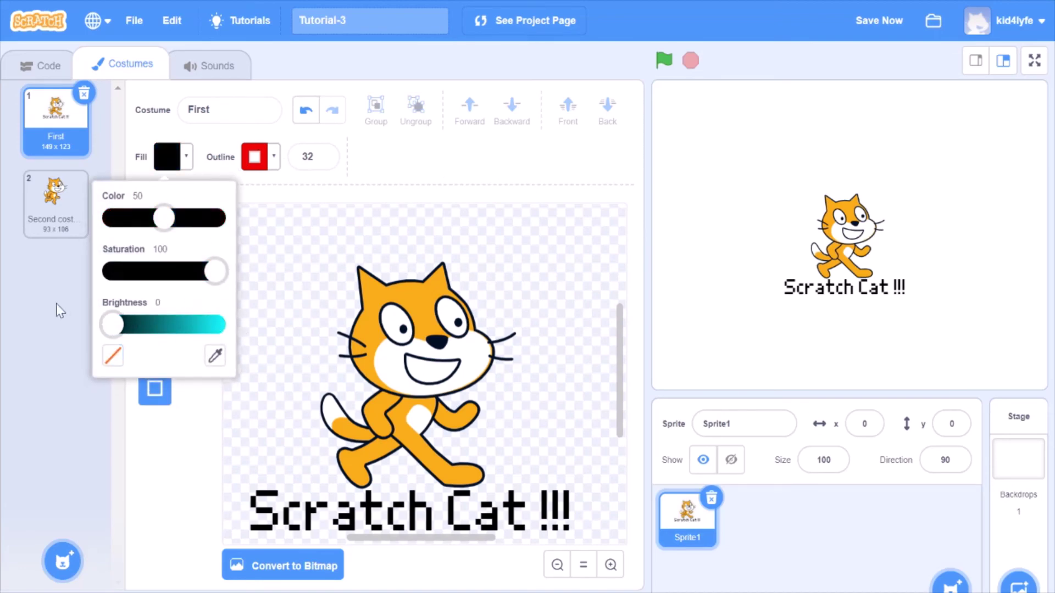
{"action": "left_click", "coordinate": [208, 466]}
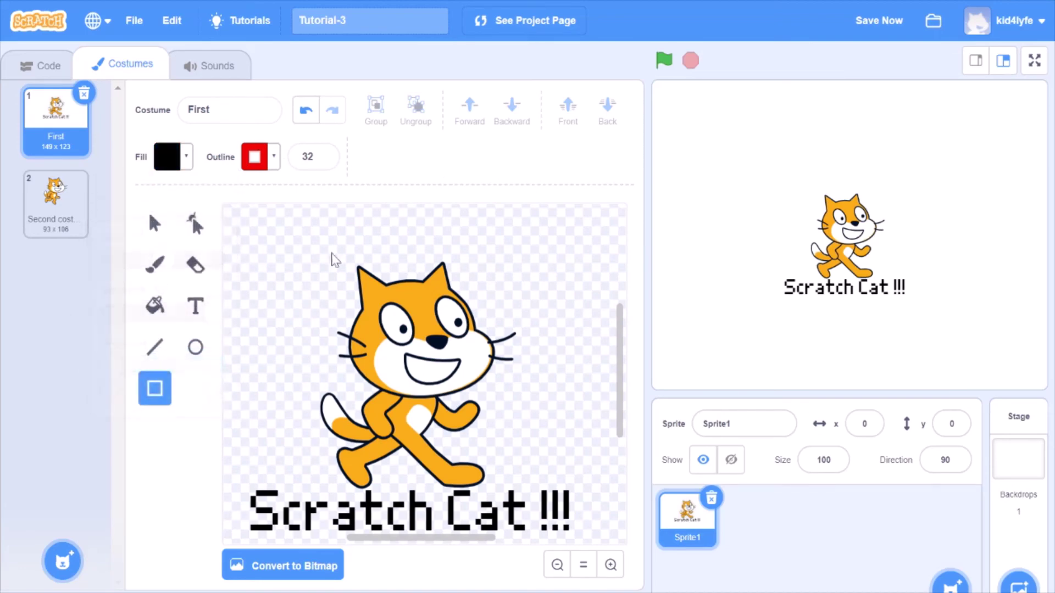
{"action": "left_click_drag", "start_coordinate": [250, 232], "coordinate": [697, 592]}
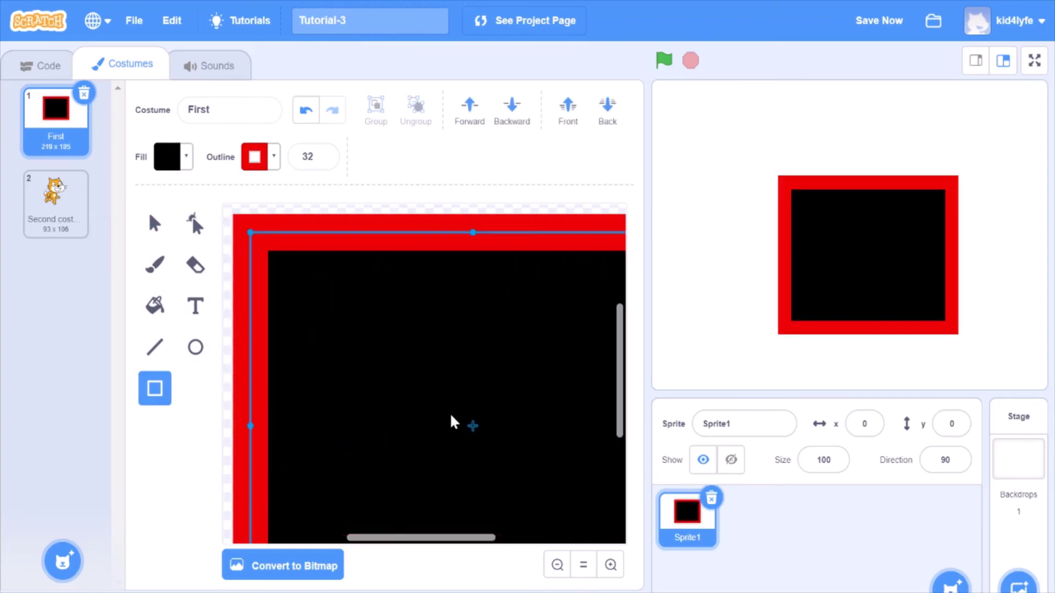
{"action": "key", "text": "ctrl+z"}
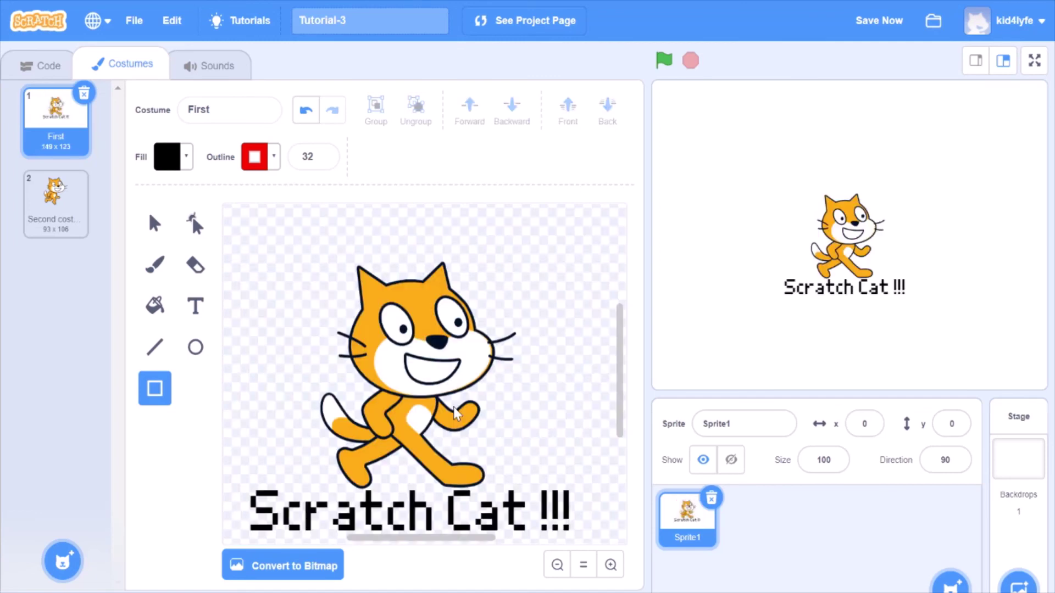
- Paste a copy of the cat's head over its body and delete the copy
{"action": "left_click", "coordinate": [154, 224]}
{"action": "left_click", "coordinate": [432, 387]}
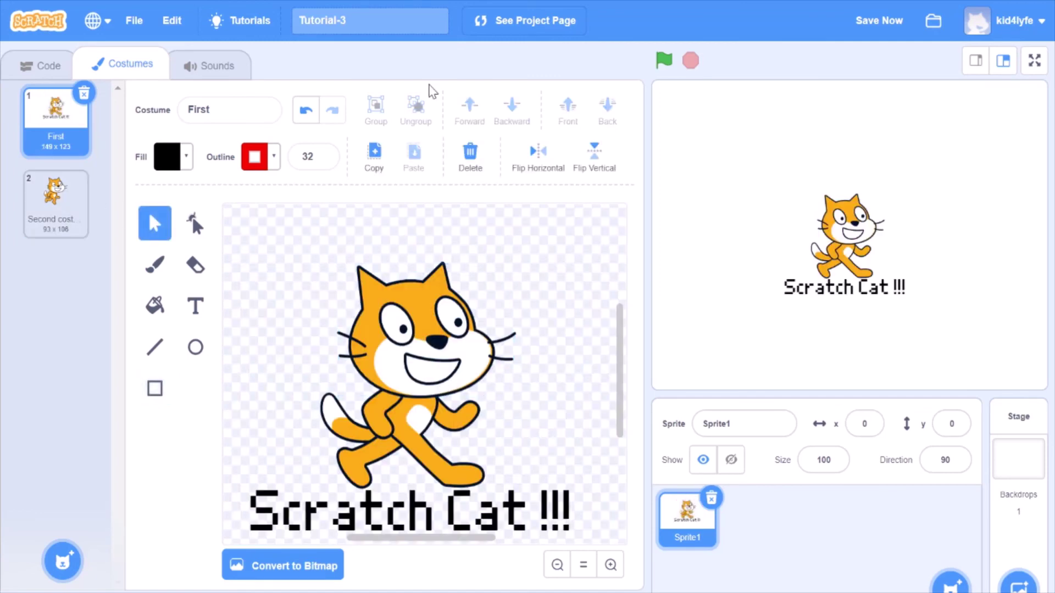
{"action": "left_click", "coordinate": [413, 360]}
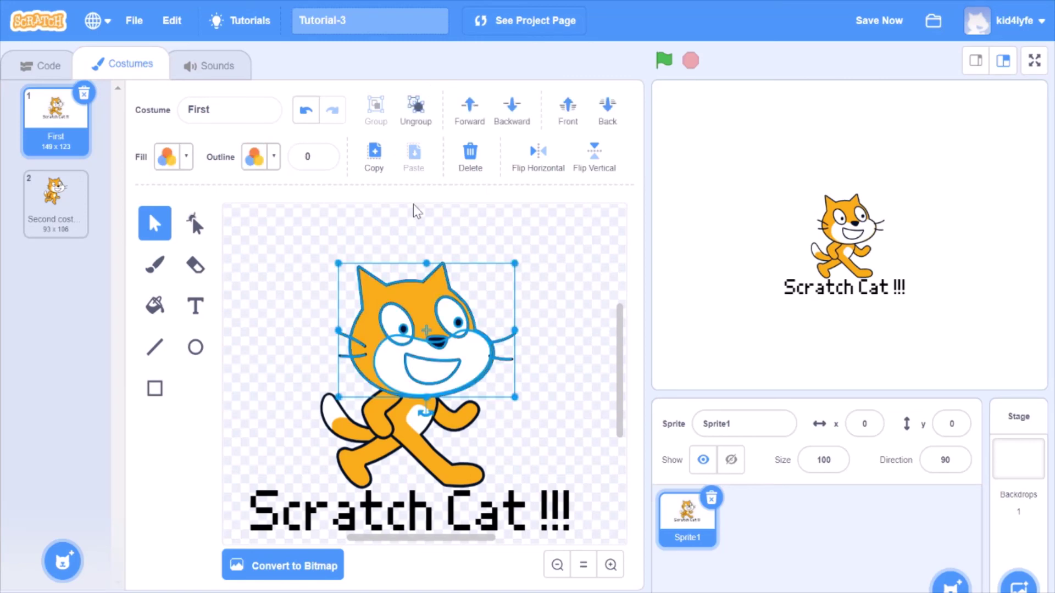
{"action": "left_click", "coordinate": [375, 159]}
{"action": "left_click", "coordinate": [413, 175]}
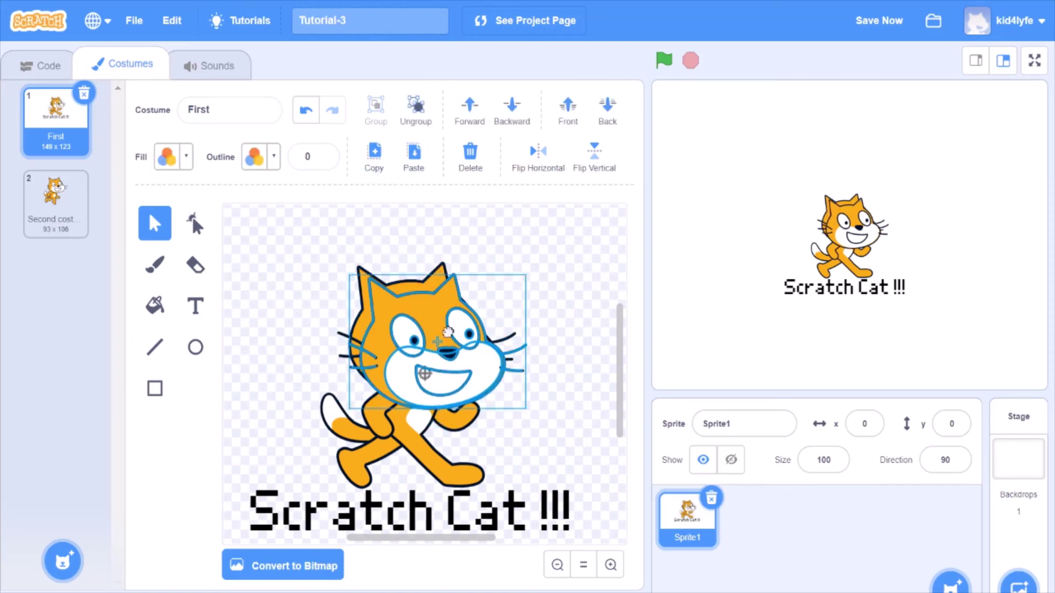
{"action": "left_click_drag", "start_coordinate": [448, 332], "coordinate": [405, 405]}
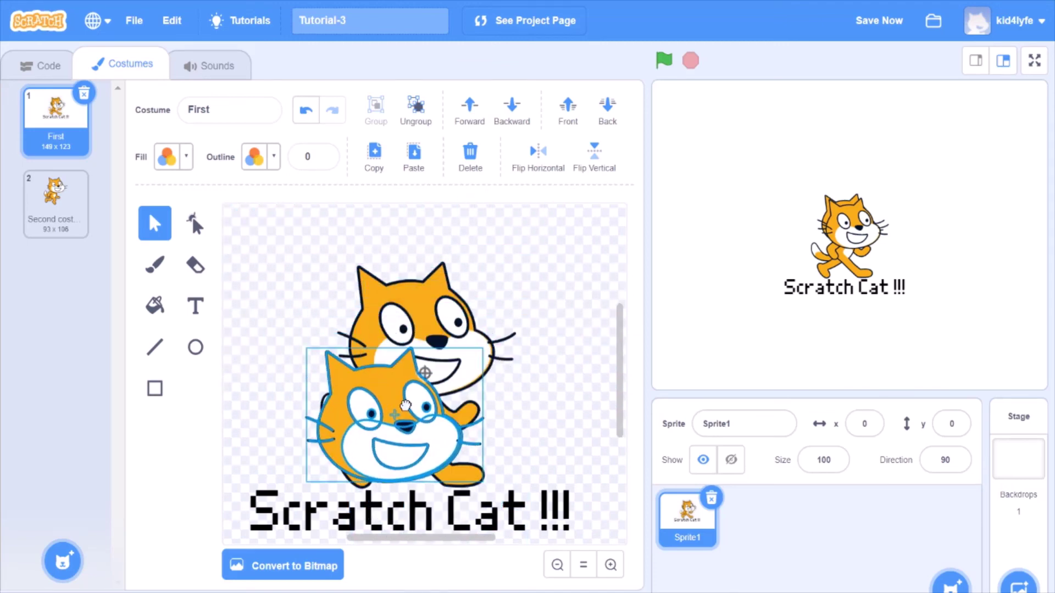
{"action": "key", "text": "Delete"}
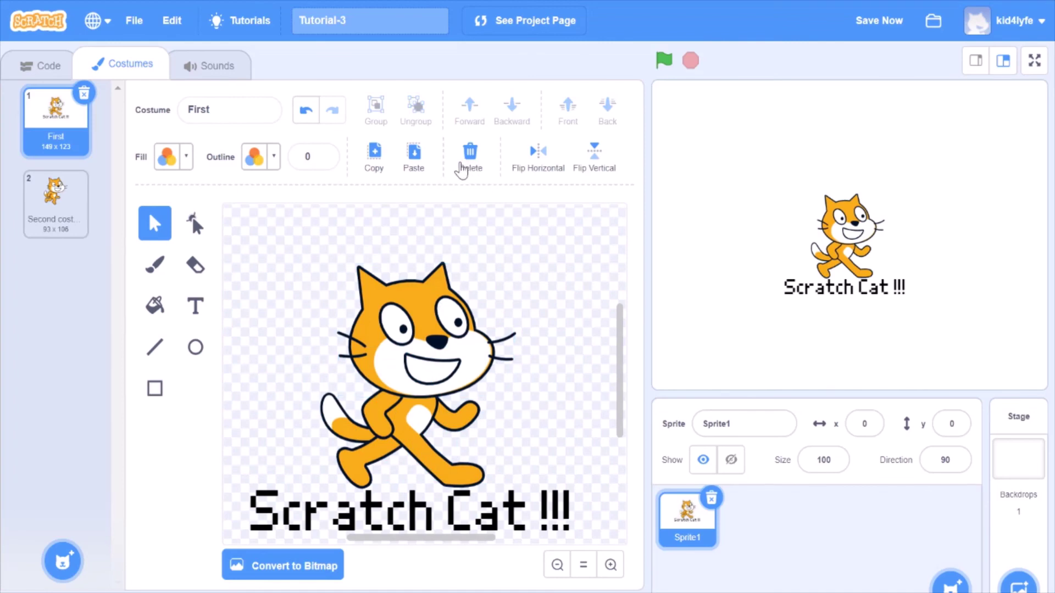
- Move the cat's head one layer forward and several layers backward so that it sits behind the arm, and deselect it
{"action": "left_click", "coordinate": [427, 354]}
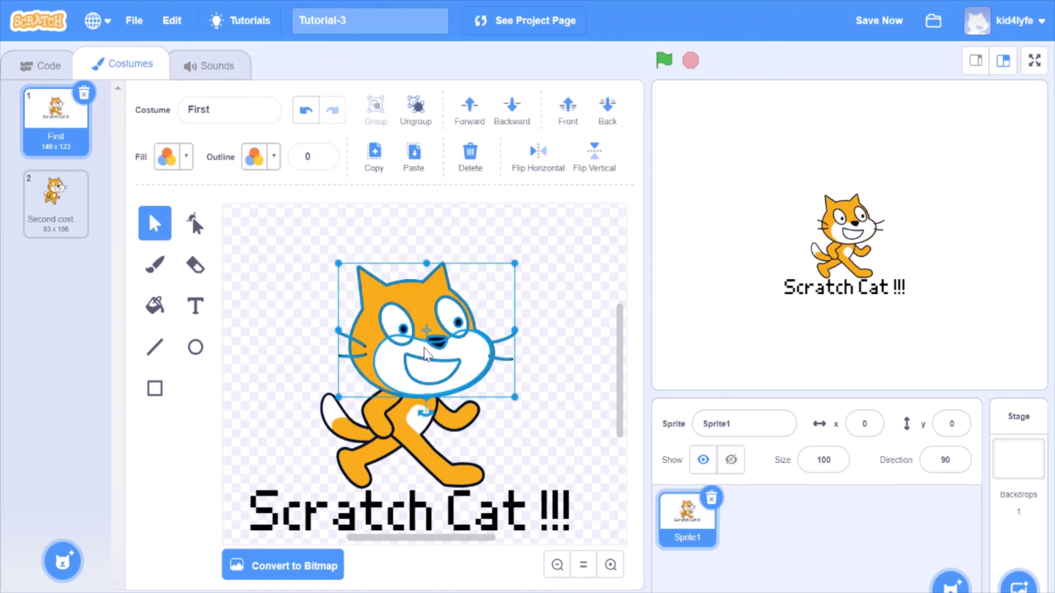
{"action": "left_click", "coordinate": [474, 113]}
{"action": "left_click", "coordinate": [511, 117]}
{"action": "left_click", "coordinate": [511, 117]}
{"action": "left_click", "coordinate": [511, 117]}
{"action": "left_click", "coordinate": [544, 340]}
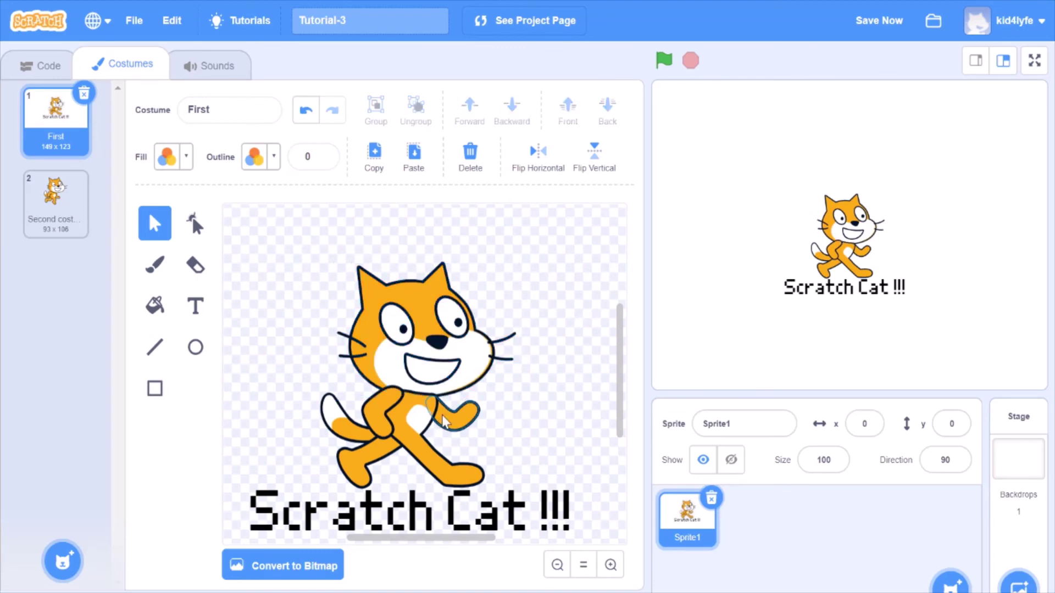
- Bring the cat's head forward layer by layer until it is in front of the arm, and deselect it
{"action": "left_click", "coordinate": [470, 385]}
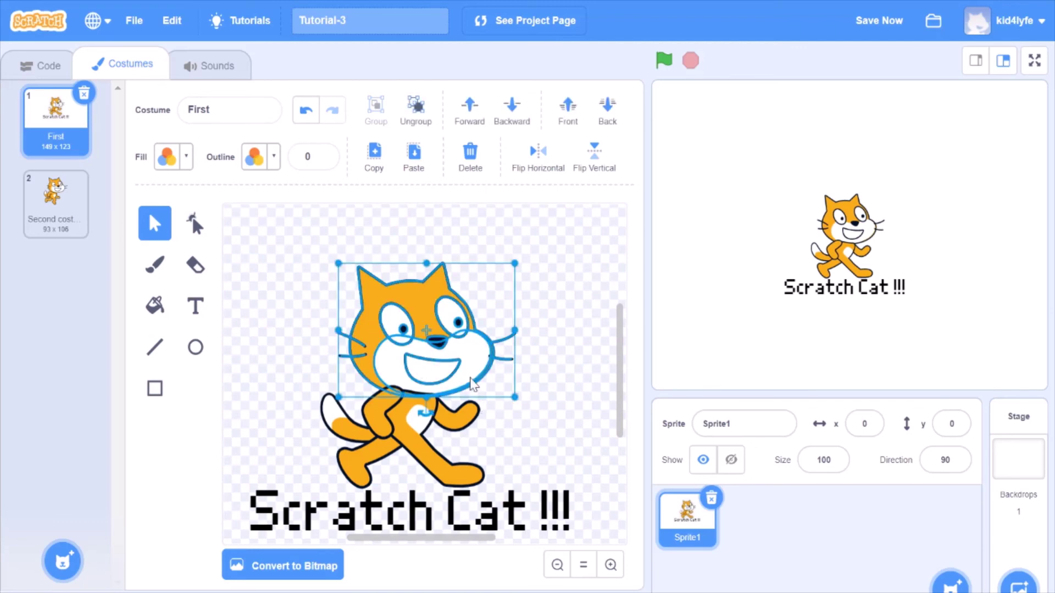
{"action": "left_click", "coordinate": [487, 126]}
{"action": "left_click", "coordinate": [592, 312]}
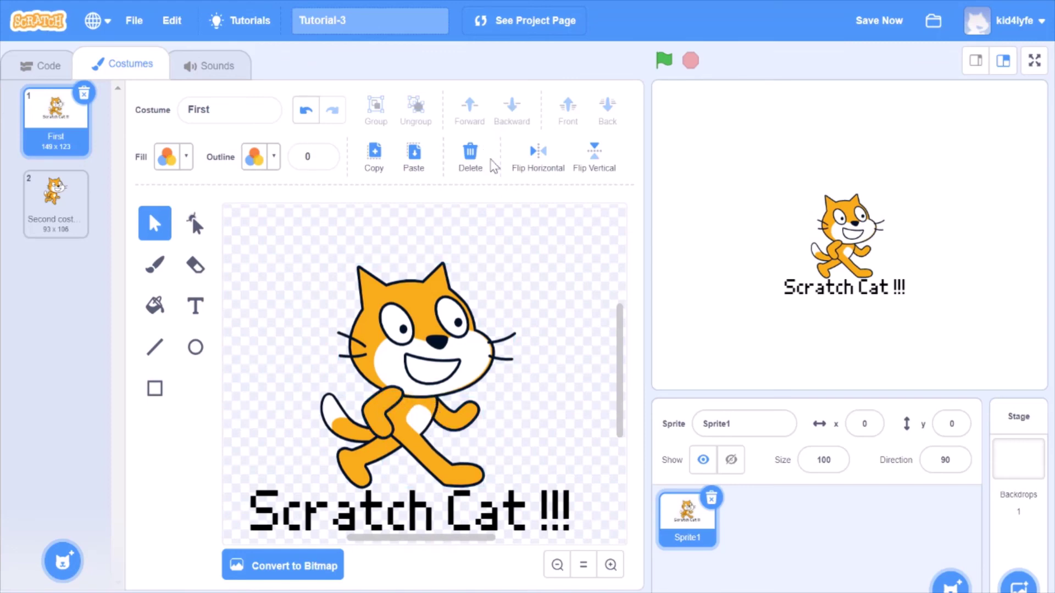
{"action": "left_click", "coordinate": [464, 324]}
{"action": "left_click", "coordinate": [482, 115]}
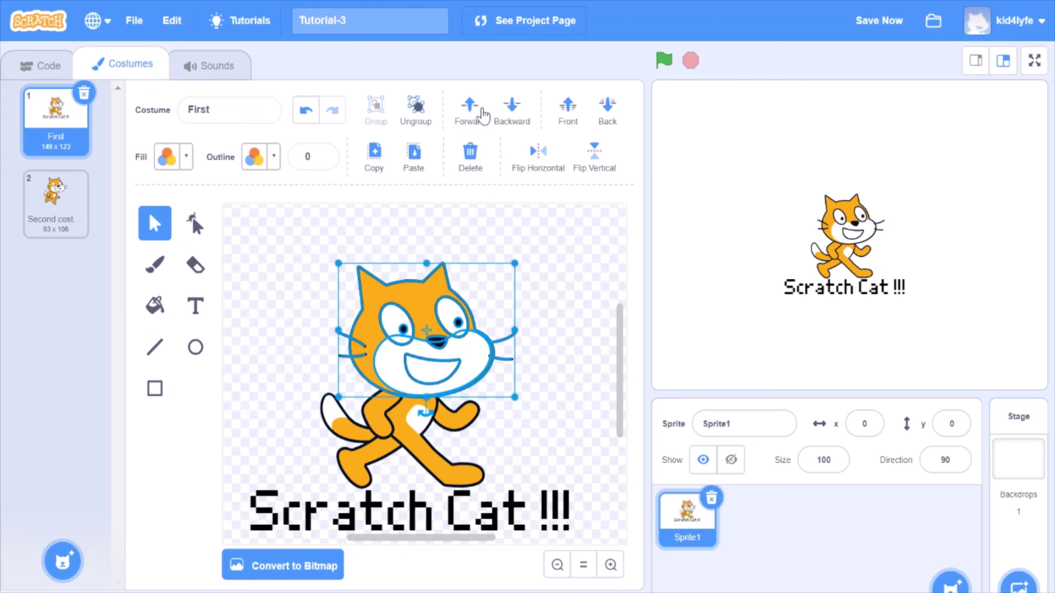
{"action": "left_click", "coordinate": [571, 222]}
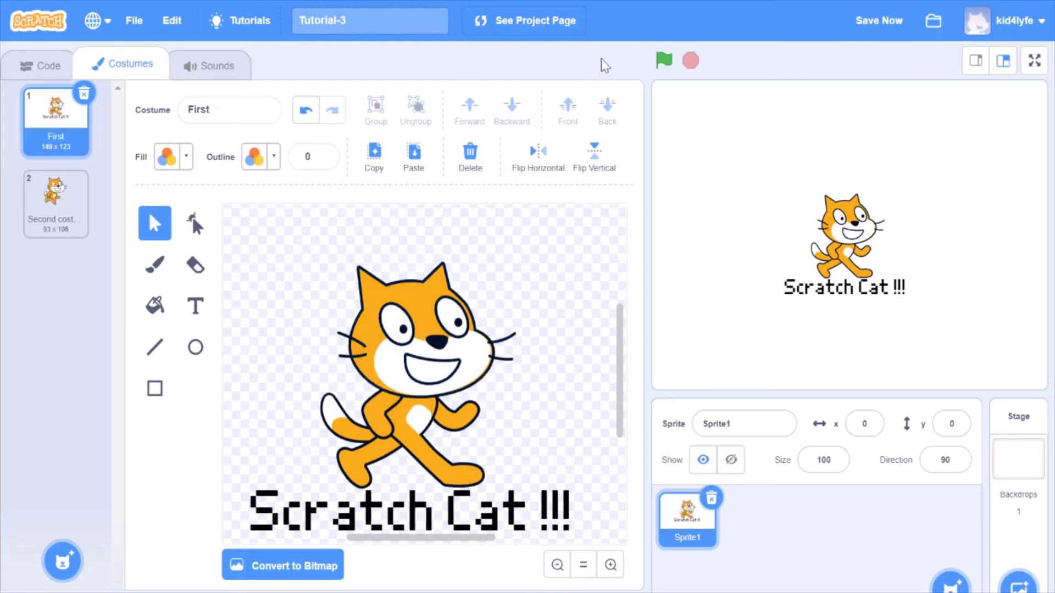
- Send the cat's head to the very back, bring it to the very front again, and deselect it
{"action": "left_click", "coordinate": [437, 312]}
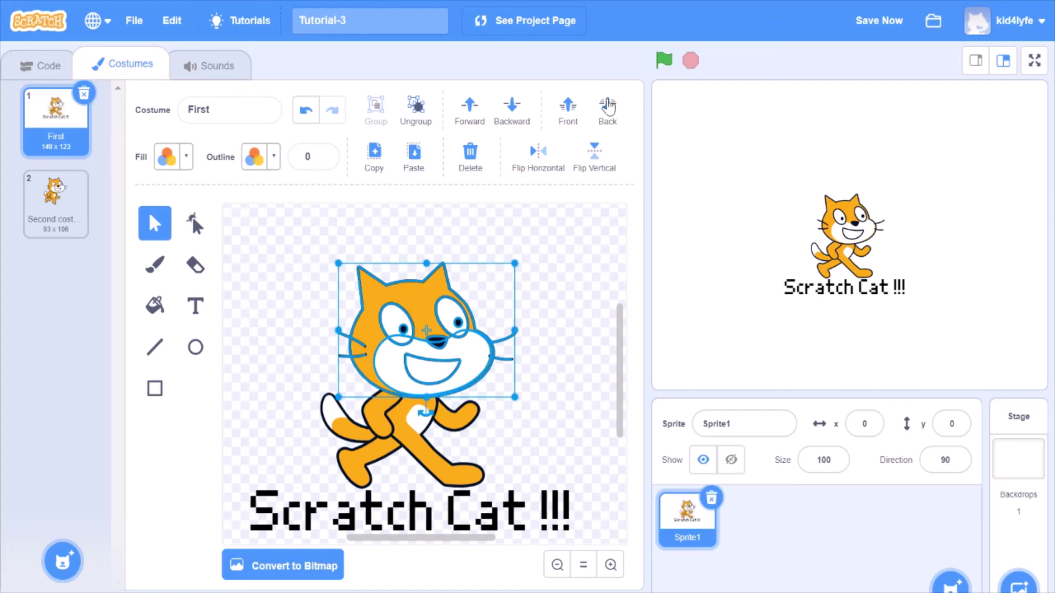
{"action": "left_click", "coordinate": [608, 106]}
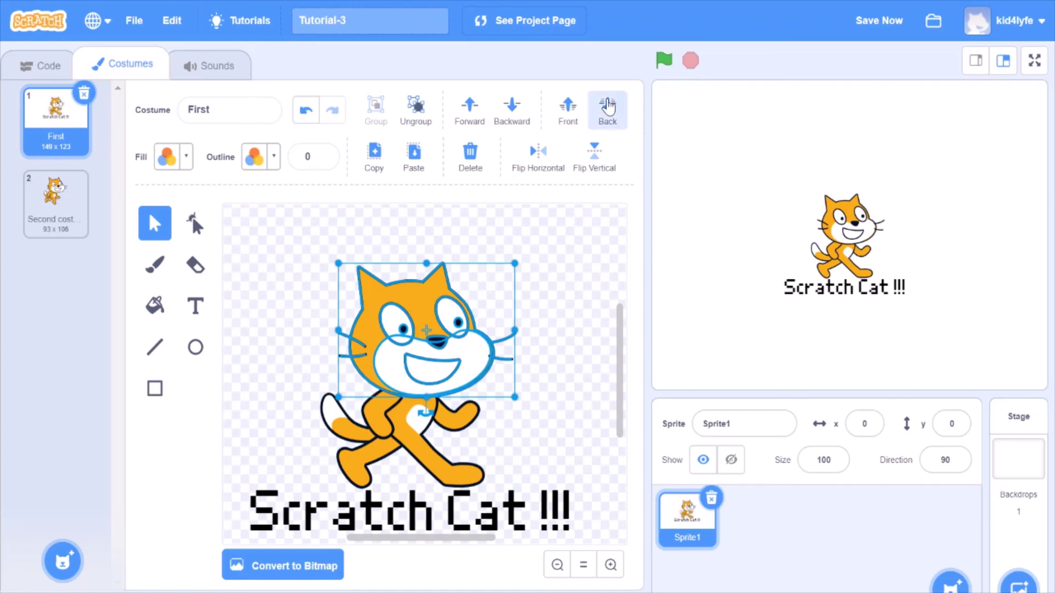
{"action": "left_click", "coordinate": [572, 105]}
{"action": "left_click", "coordinate": [569, 278]}
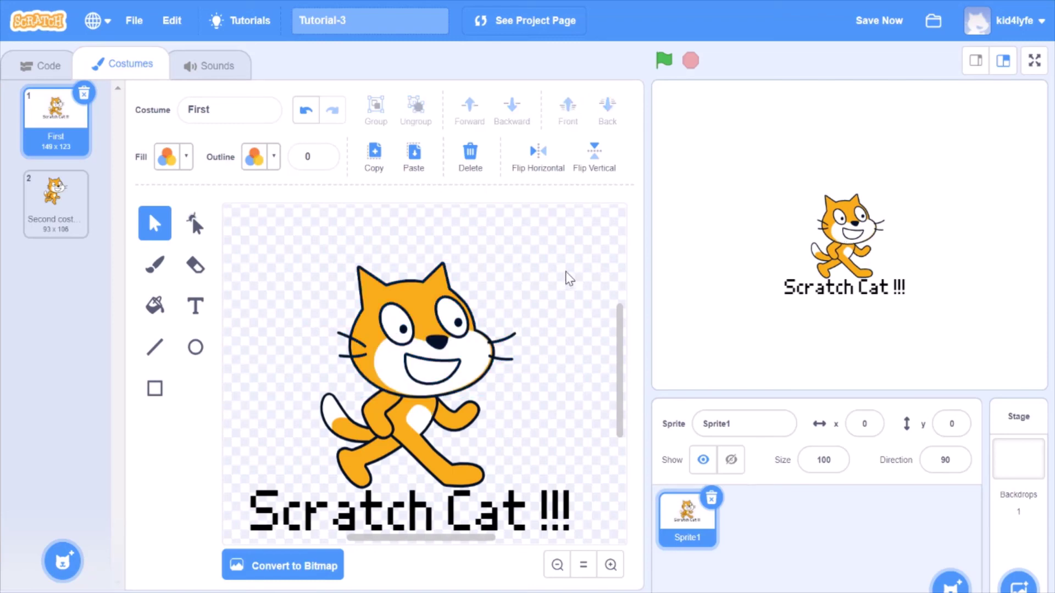
- Flip the cat's head horizontally and vertically, returning it to its original orientation, and deselect it
{"action": "left_click", "coordinate": [445, 353]}
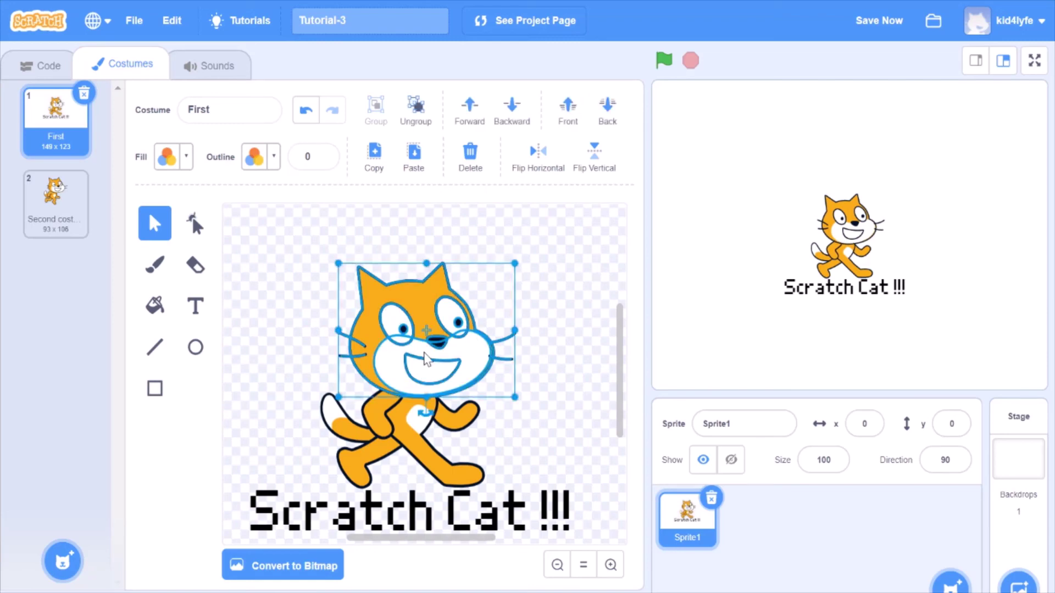
{"action": "left_click", "coordinate": [541, 171]}
{"action": "left_click", "coordinate": [542, 172]}
{"action": "left_click", "coordinate": [542, 175]}
{"action": "left_click", "coordinate": [602, 165]}
{"action": "left_click", "coordinate": [601, 165]}
{"action": "left_click", "coordinate": [556, 262]}
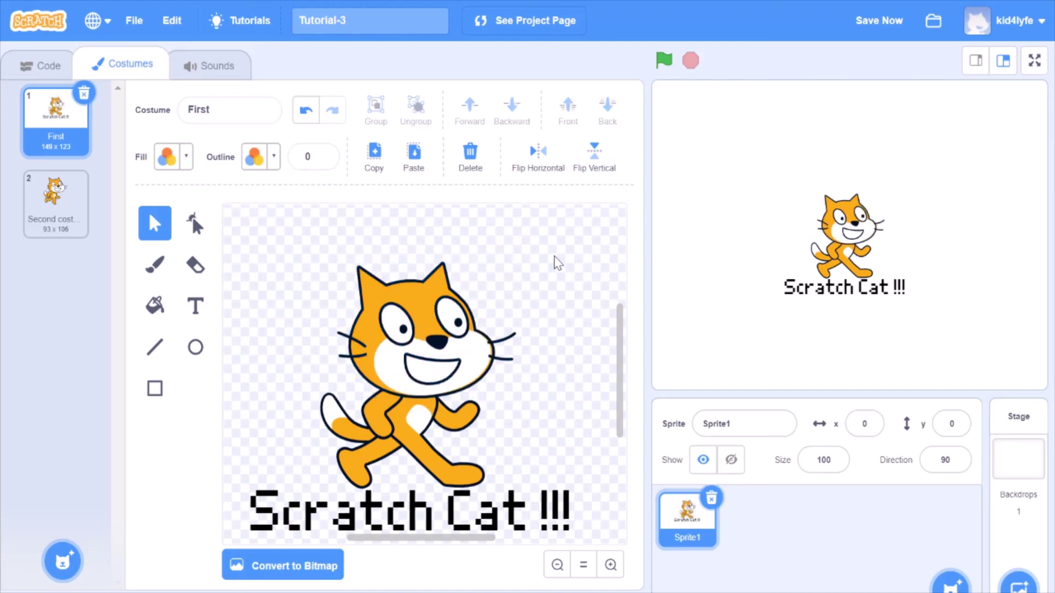